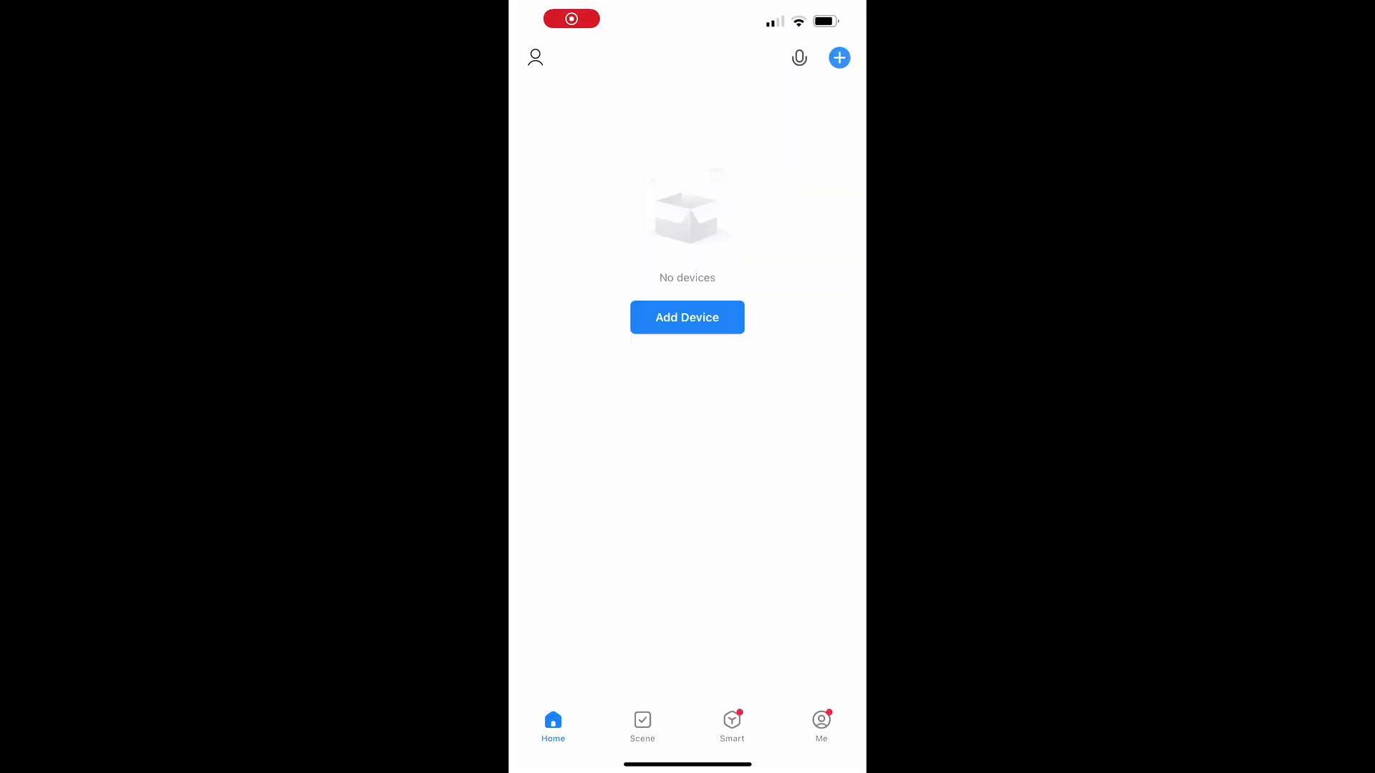
Add a Power Strip (Wi-Fi) device in Tuya Smart and start entering the 2.4 GHz network name
click(687, 317)
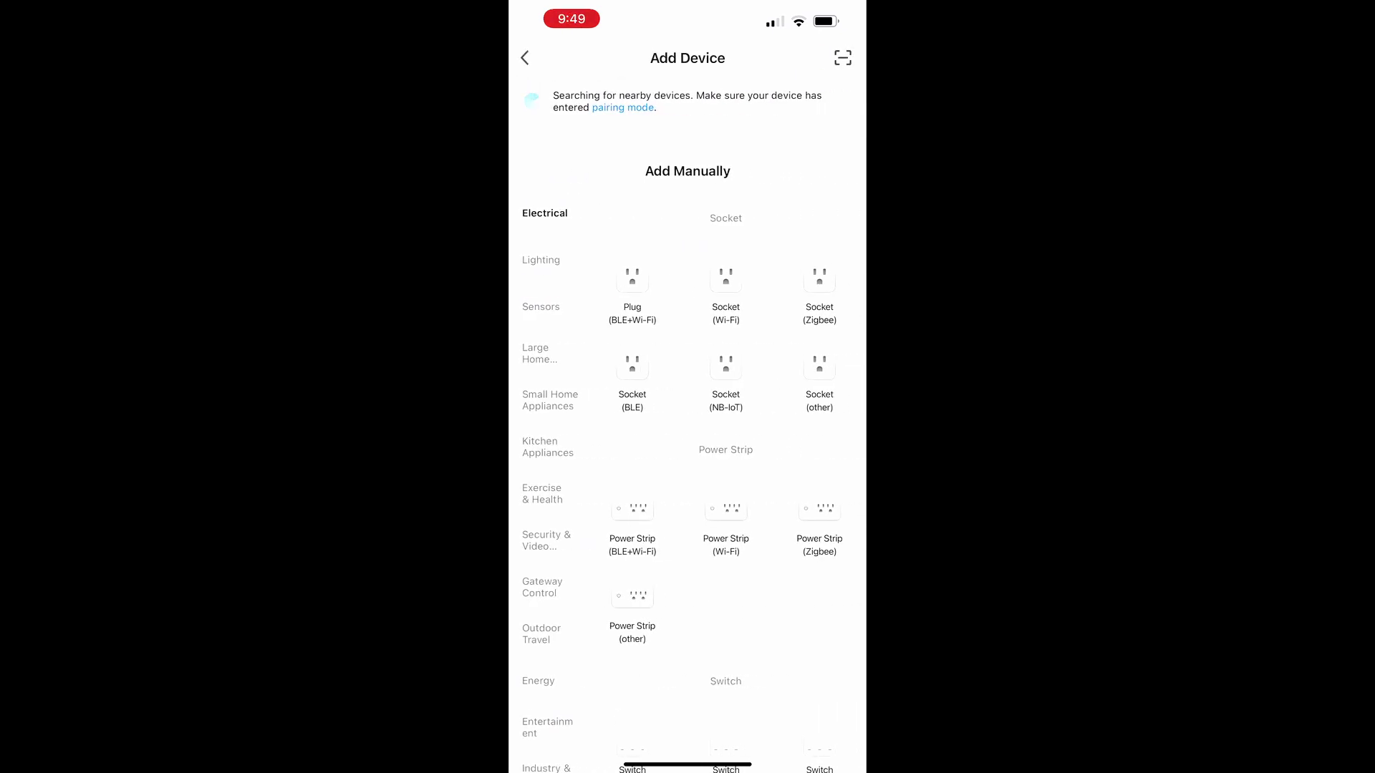
scroll(688, 429, down, 2)
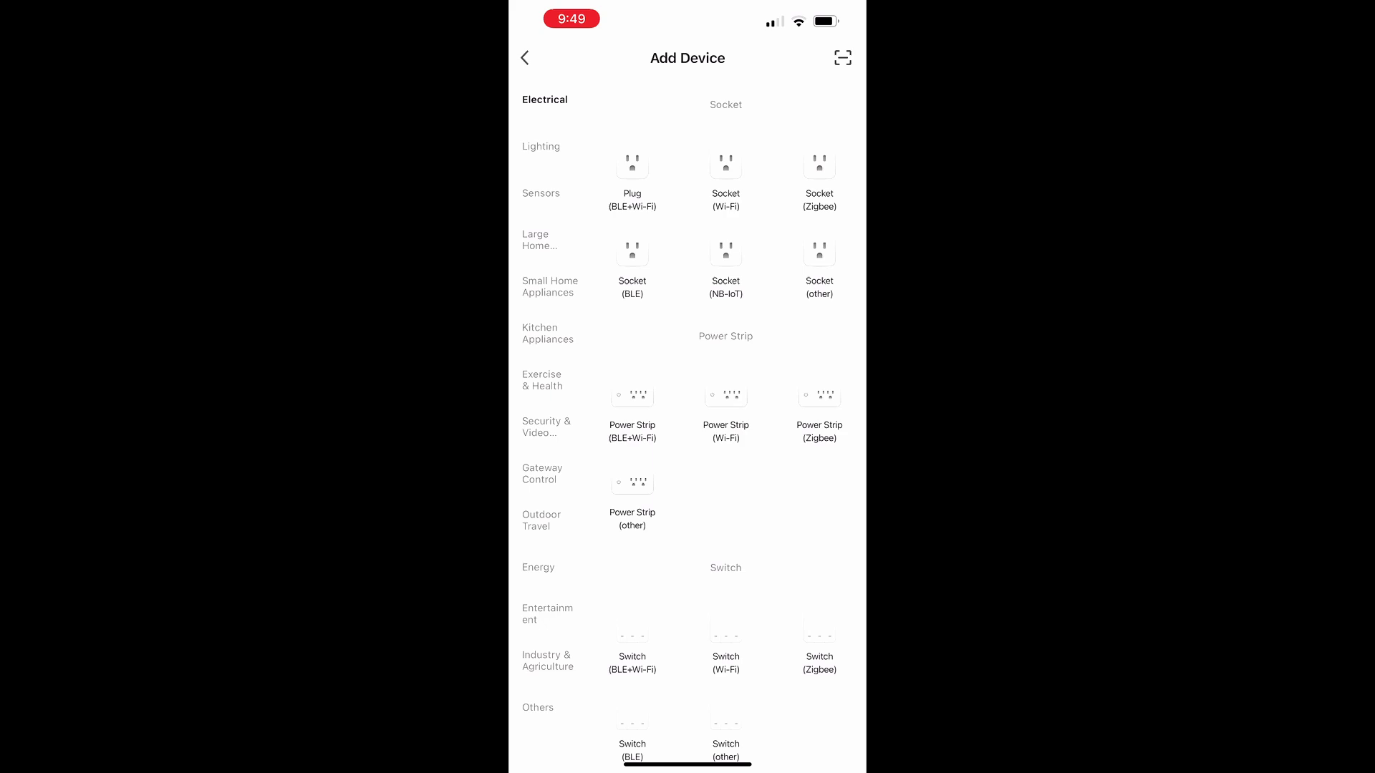
scroll(687, 430, up, 2)
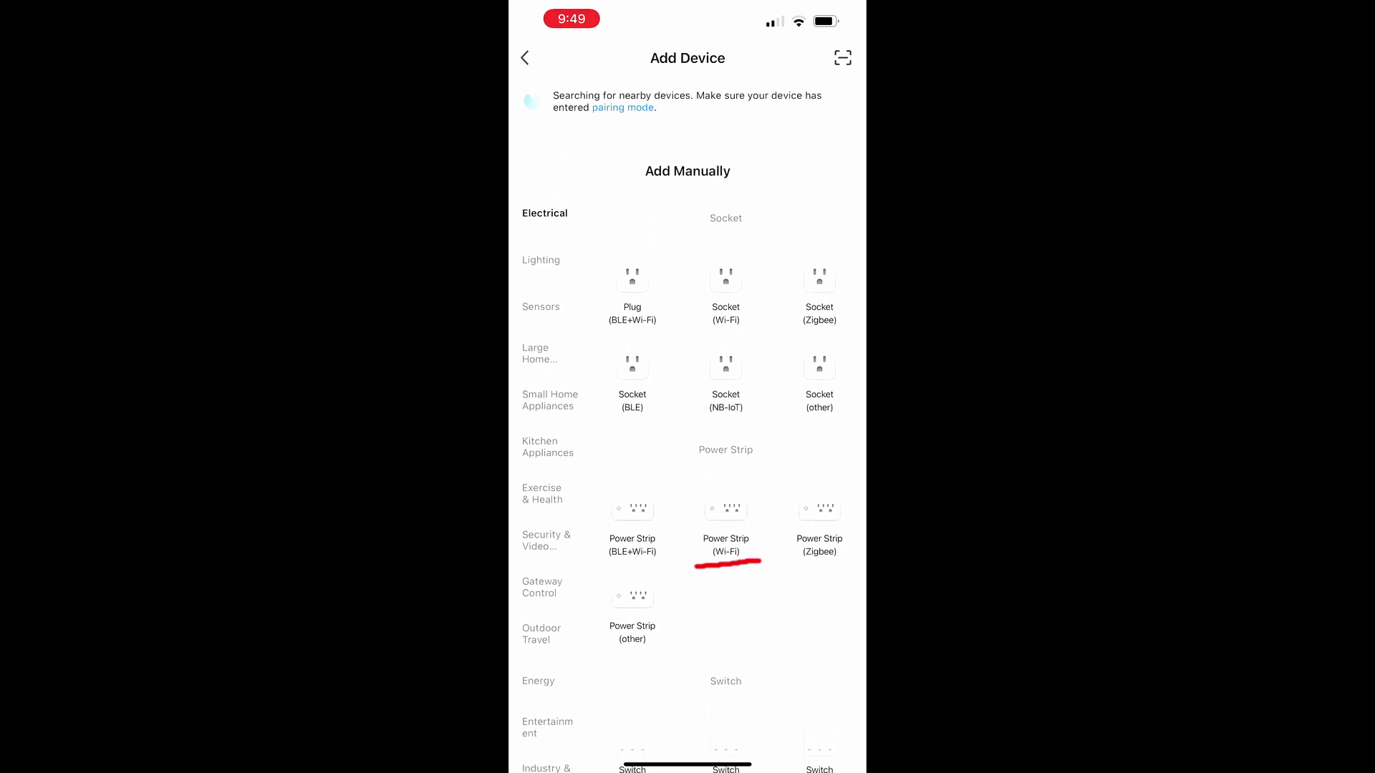
click(725, 523)
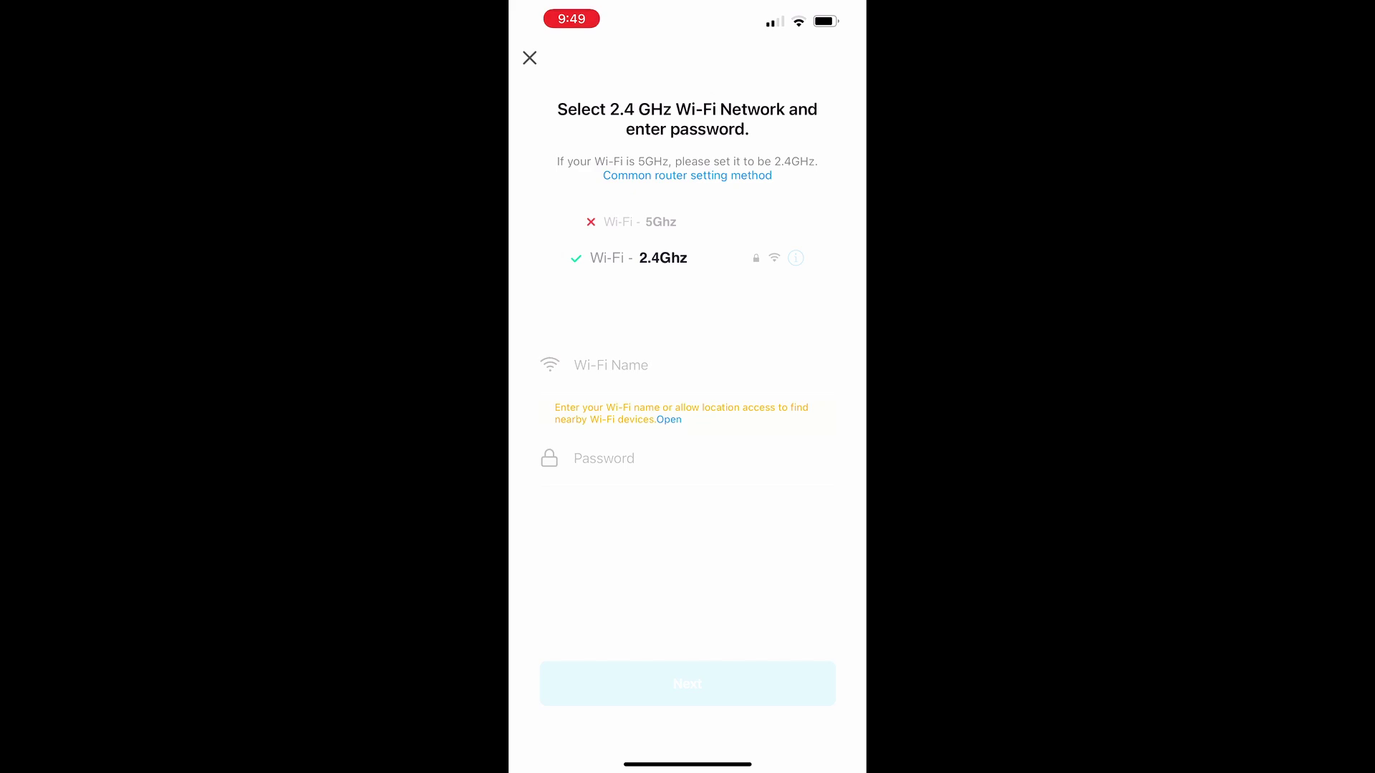
click(611, 366)
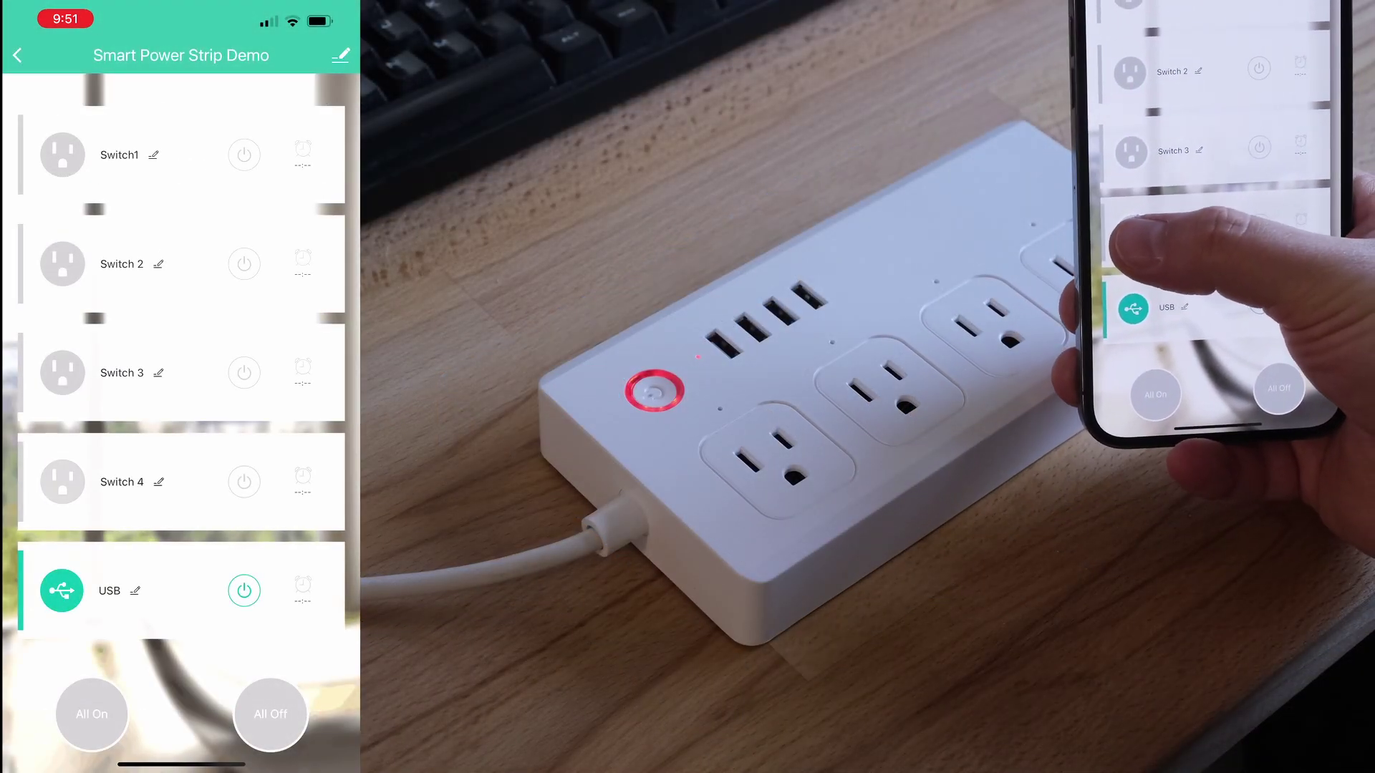
Turn on Switch 4, 3, 2 and Switch1 of the demo strip, then turn all outlets off
click(245, 482)
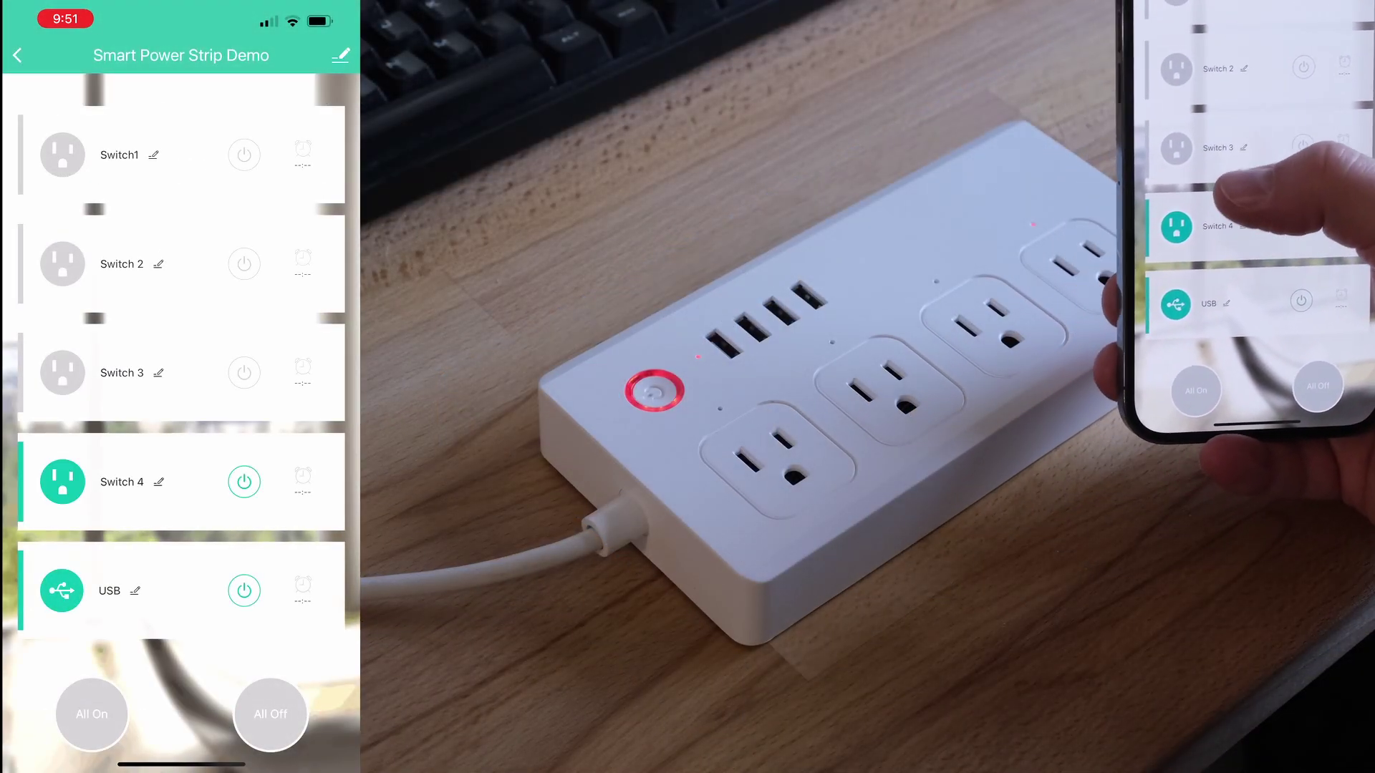
click(244, 372)
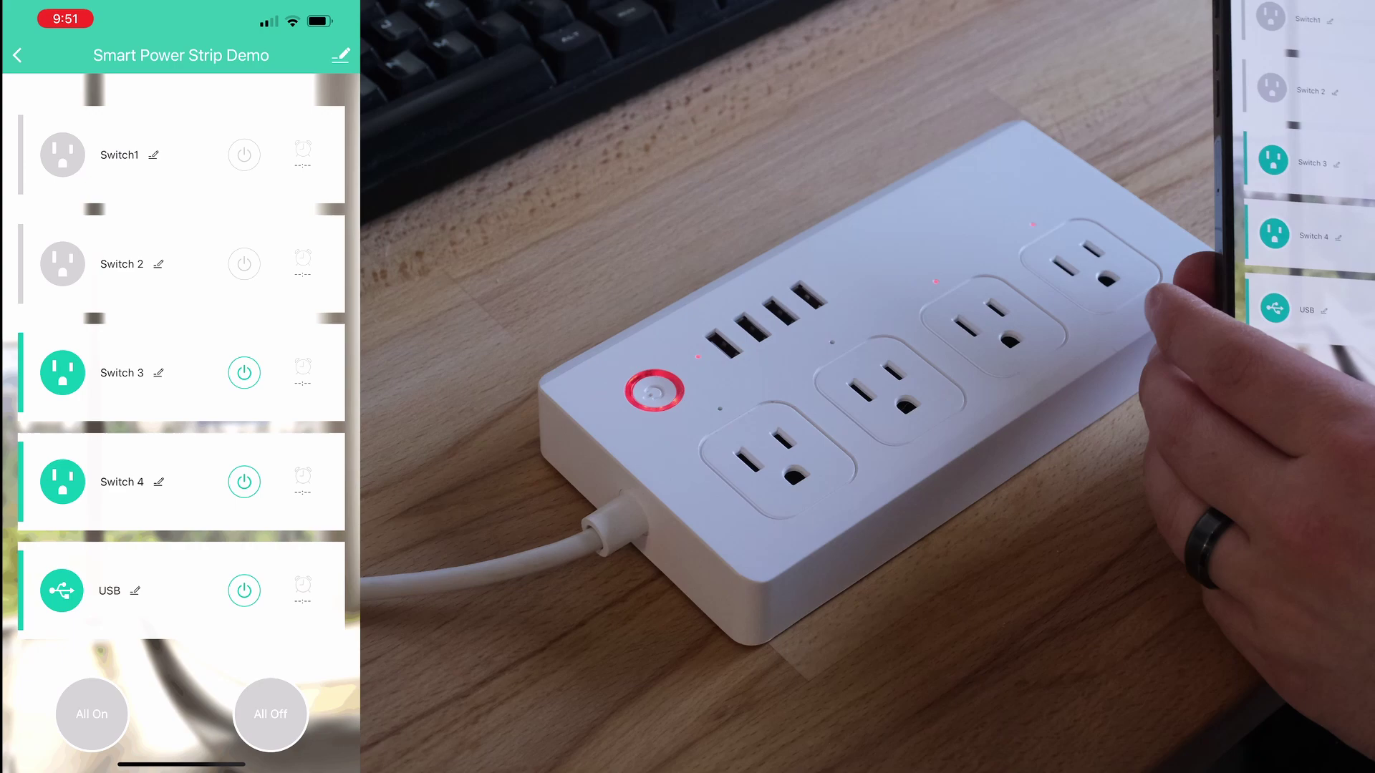
click(244, 263)
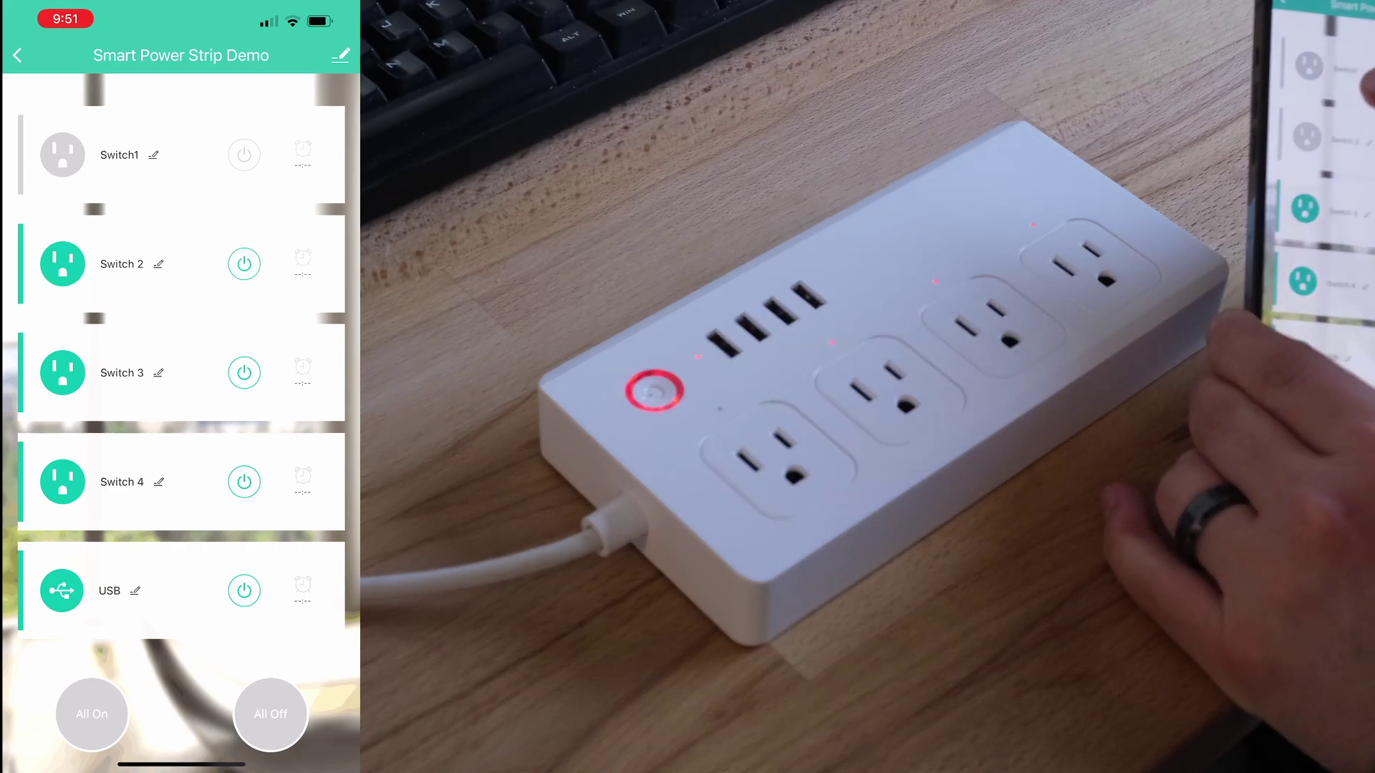
click(244, 155)
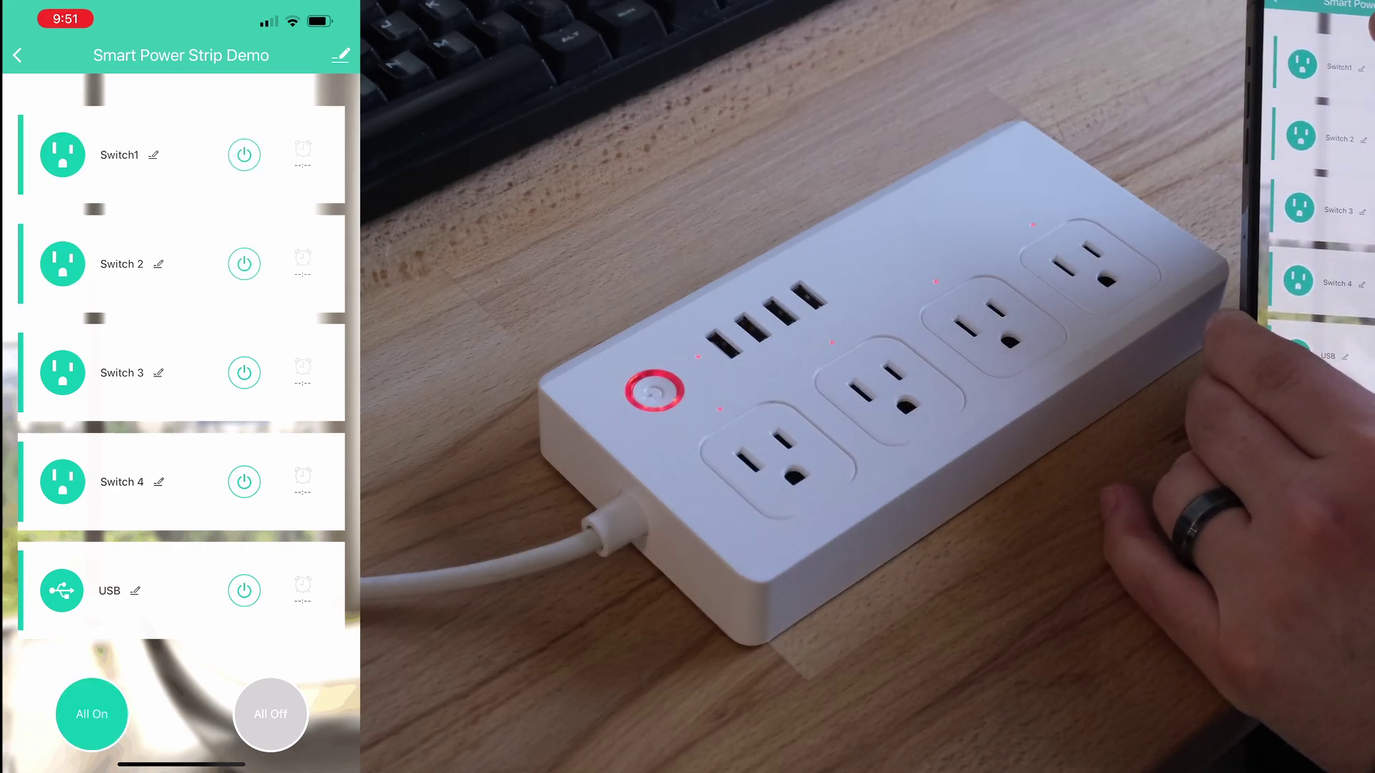
click(270, 714)
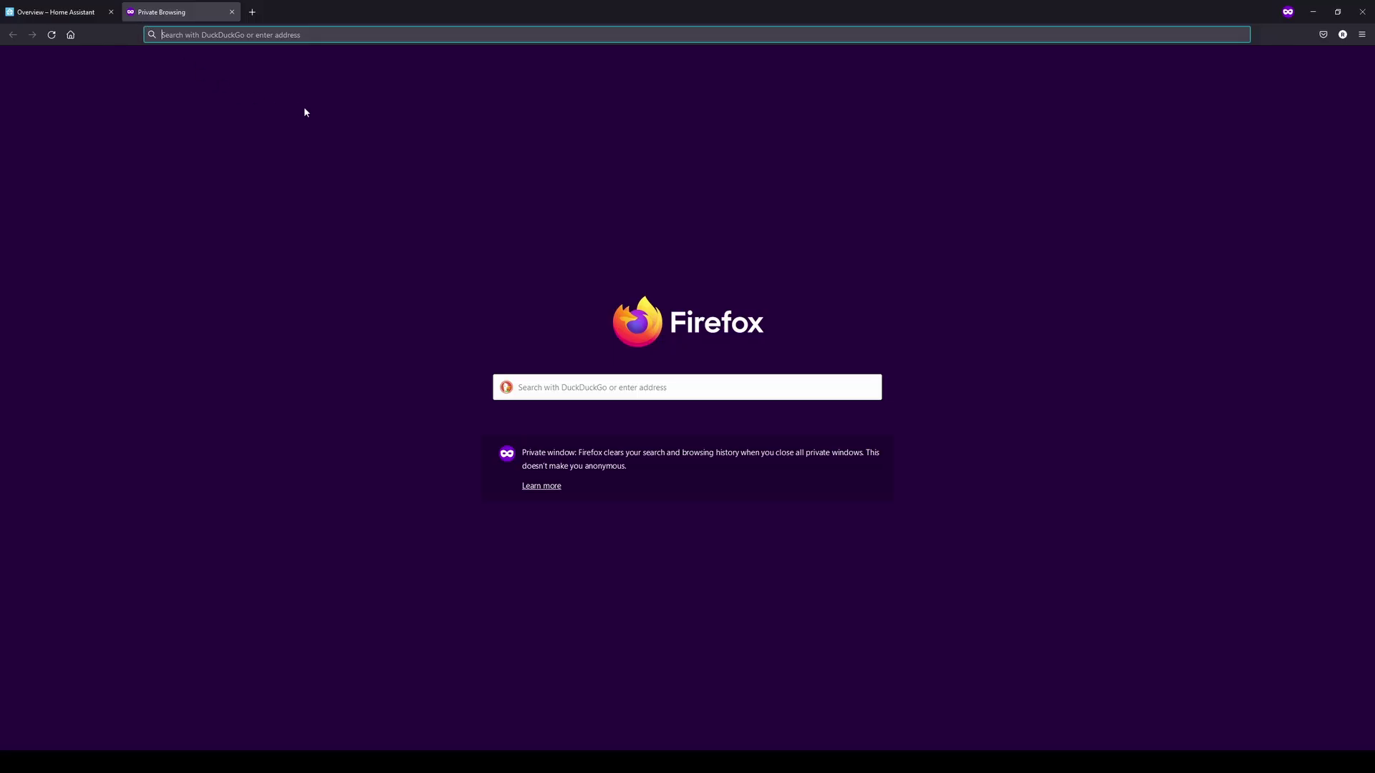
Search the web for 'tuya iot' and read Home Assistant's Tuya integration guide
text(tuya iot)
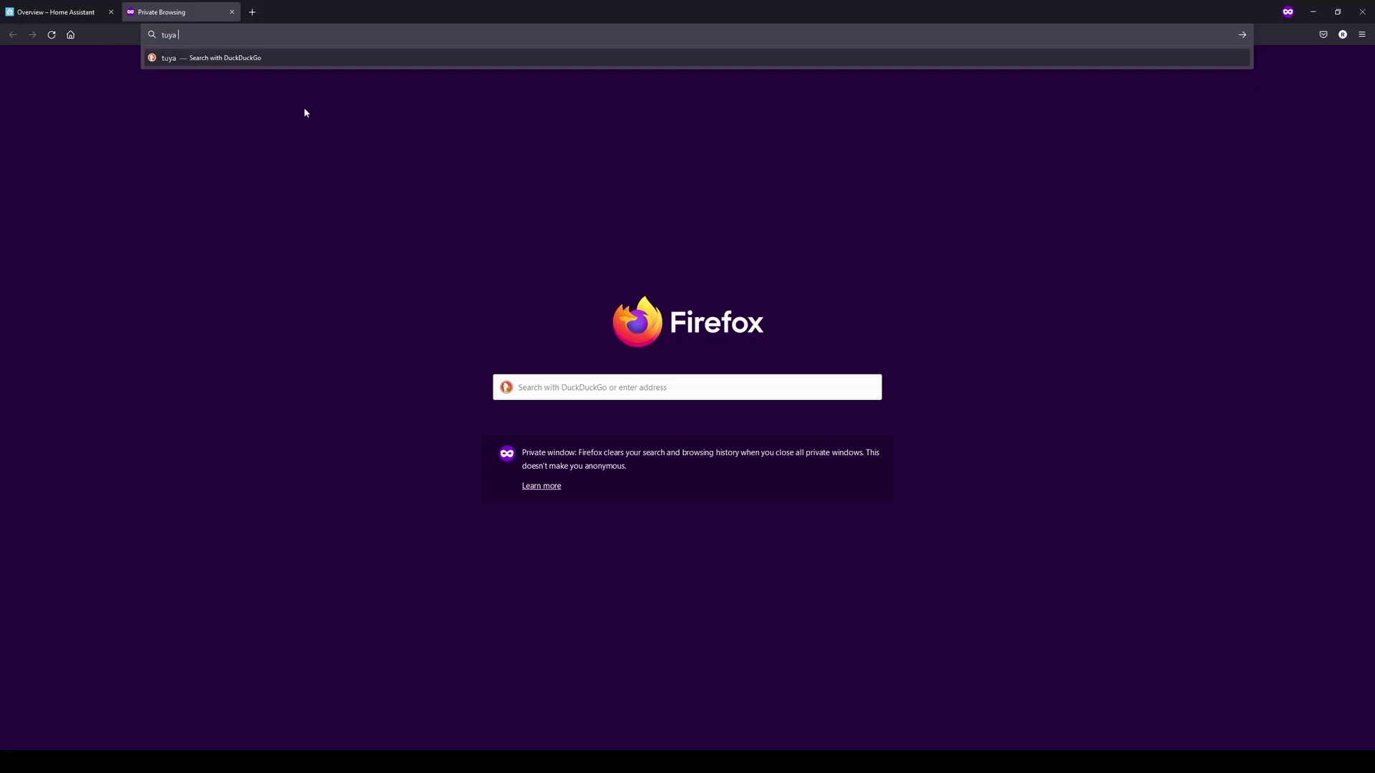
key(Return)
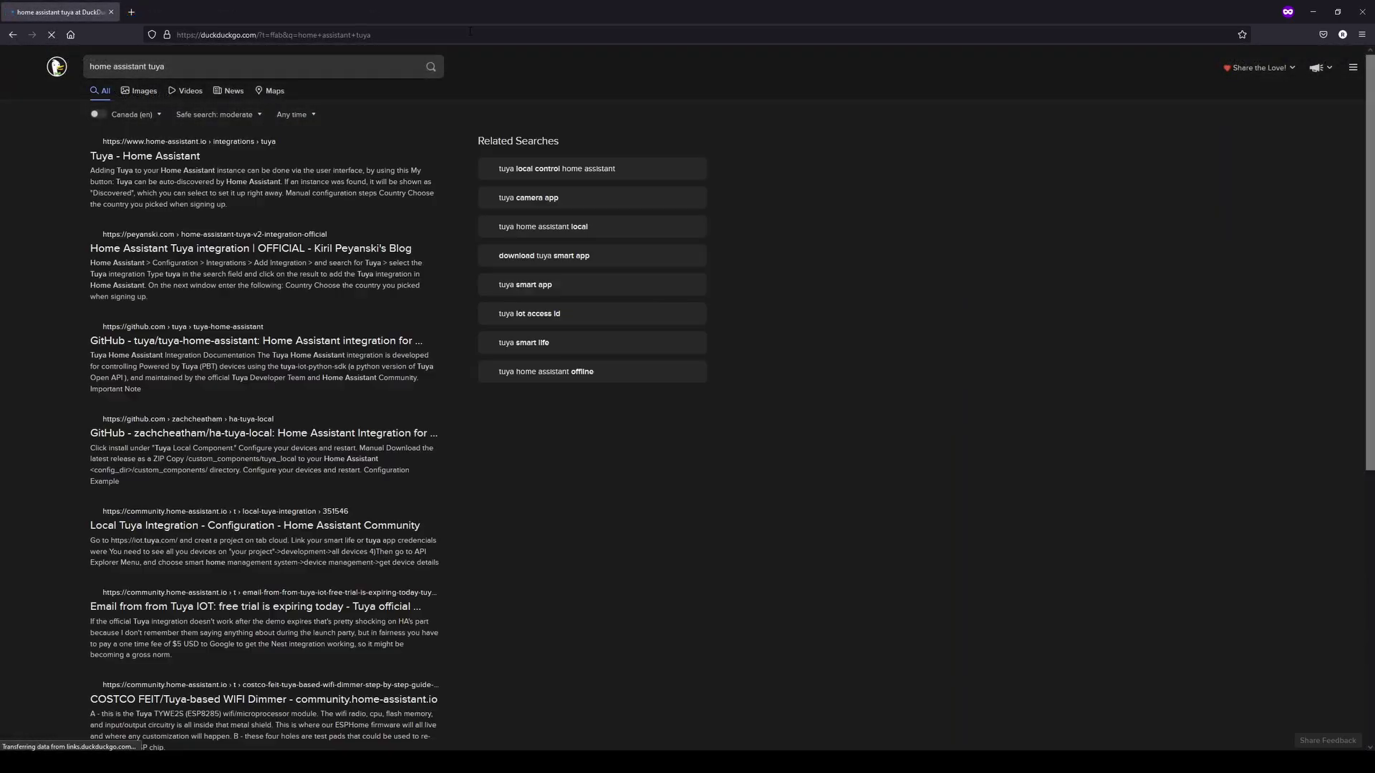
click(151, 159)
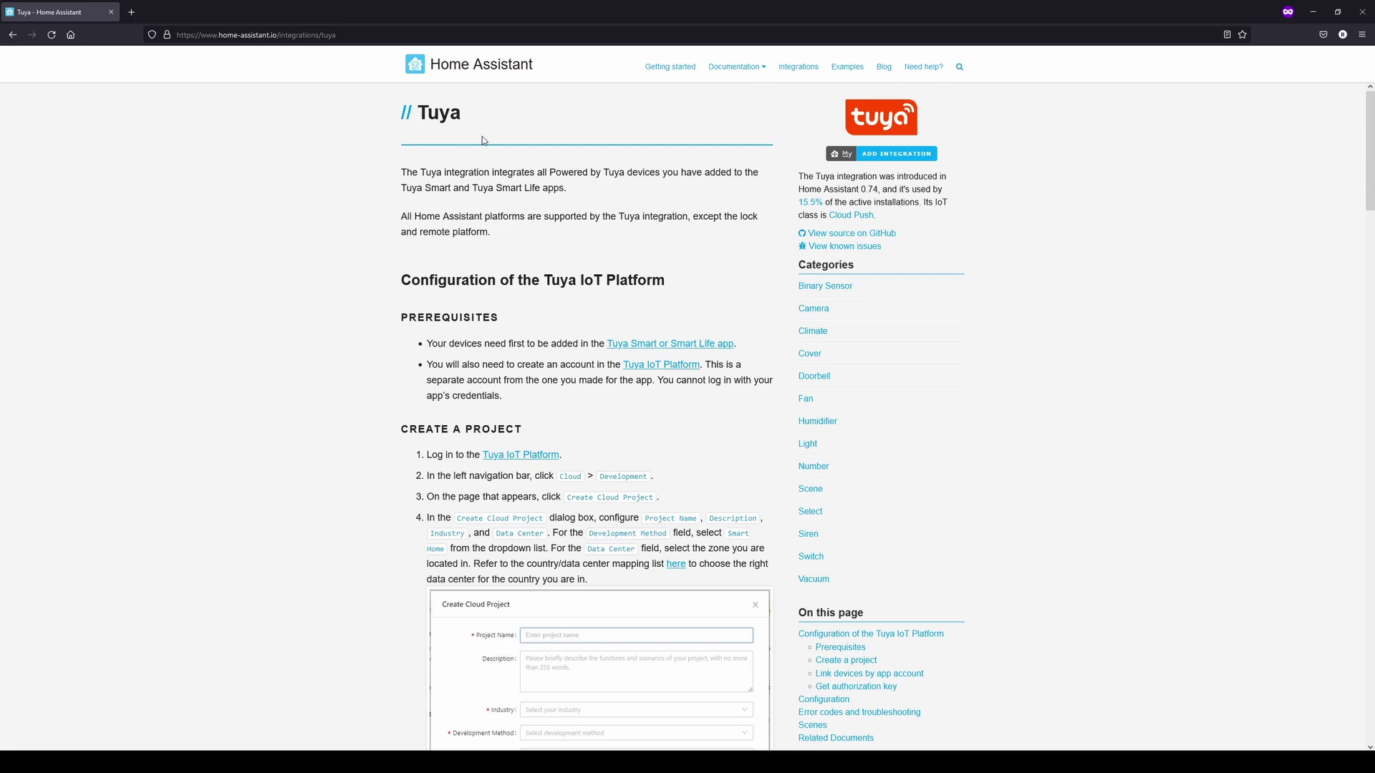
scroll(514, 287, down, 3)
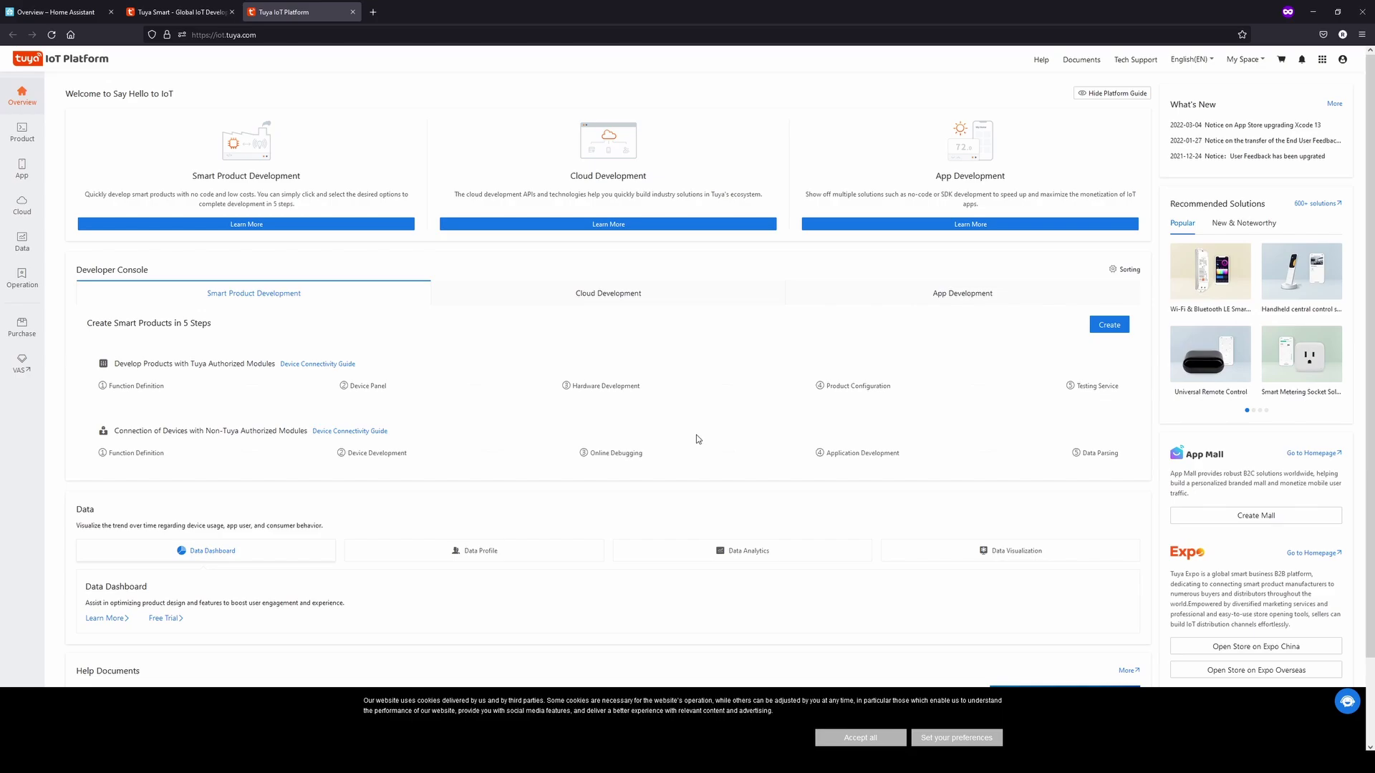
Open the Cloud > Development project list and begin a new cloud project
mouse_move(29, 205)
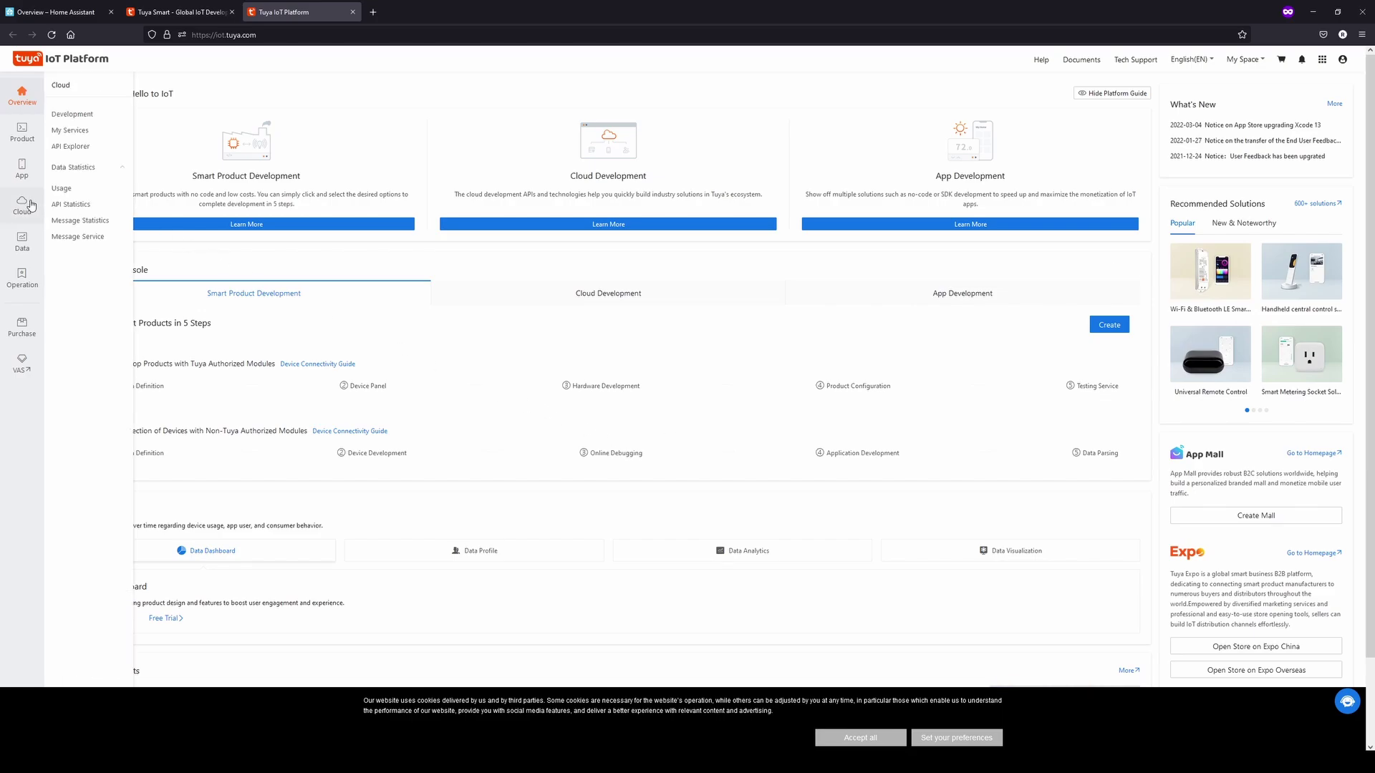
click(70, 118)
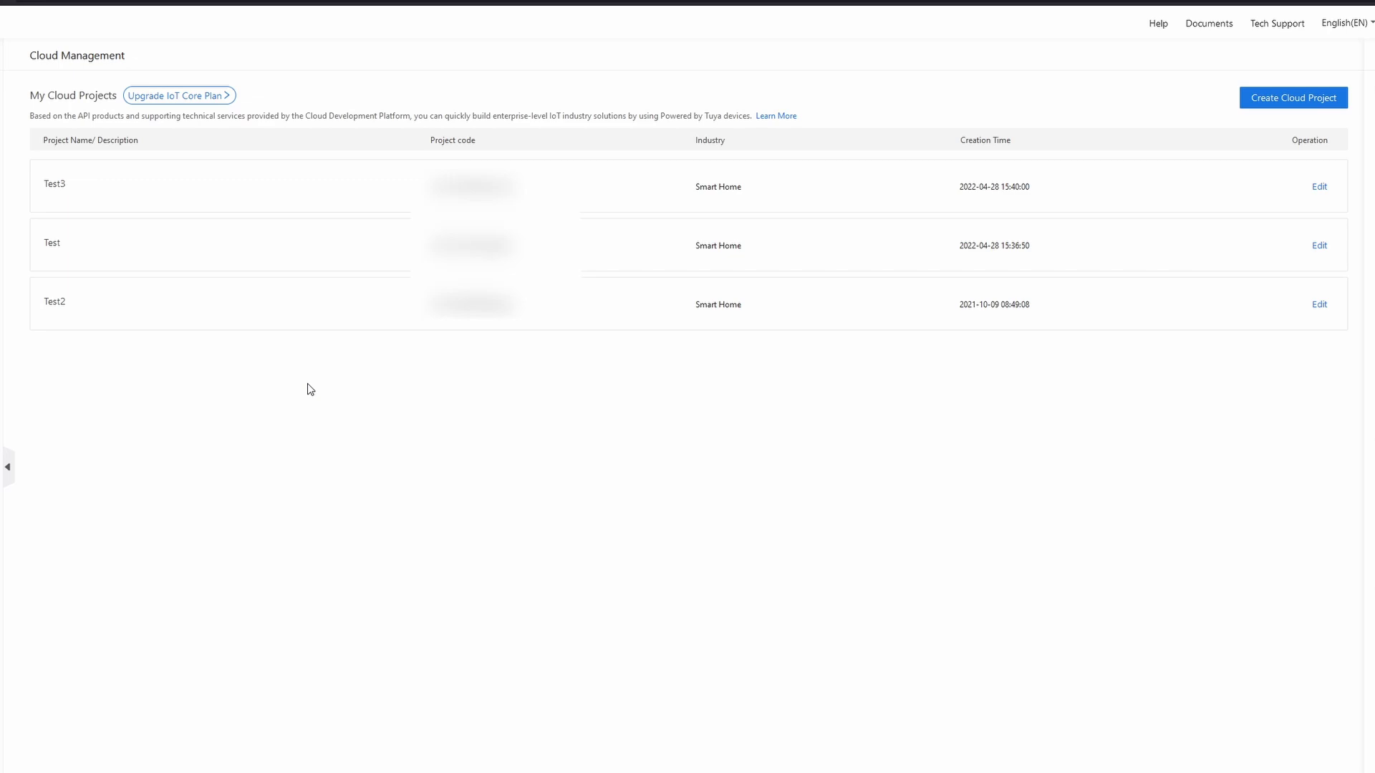
click(1310, 100)
Name the project 'Indoor Garden' with Smart Home industry and development method, Western America data center
click(698, 132)
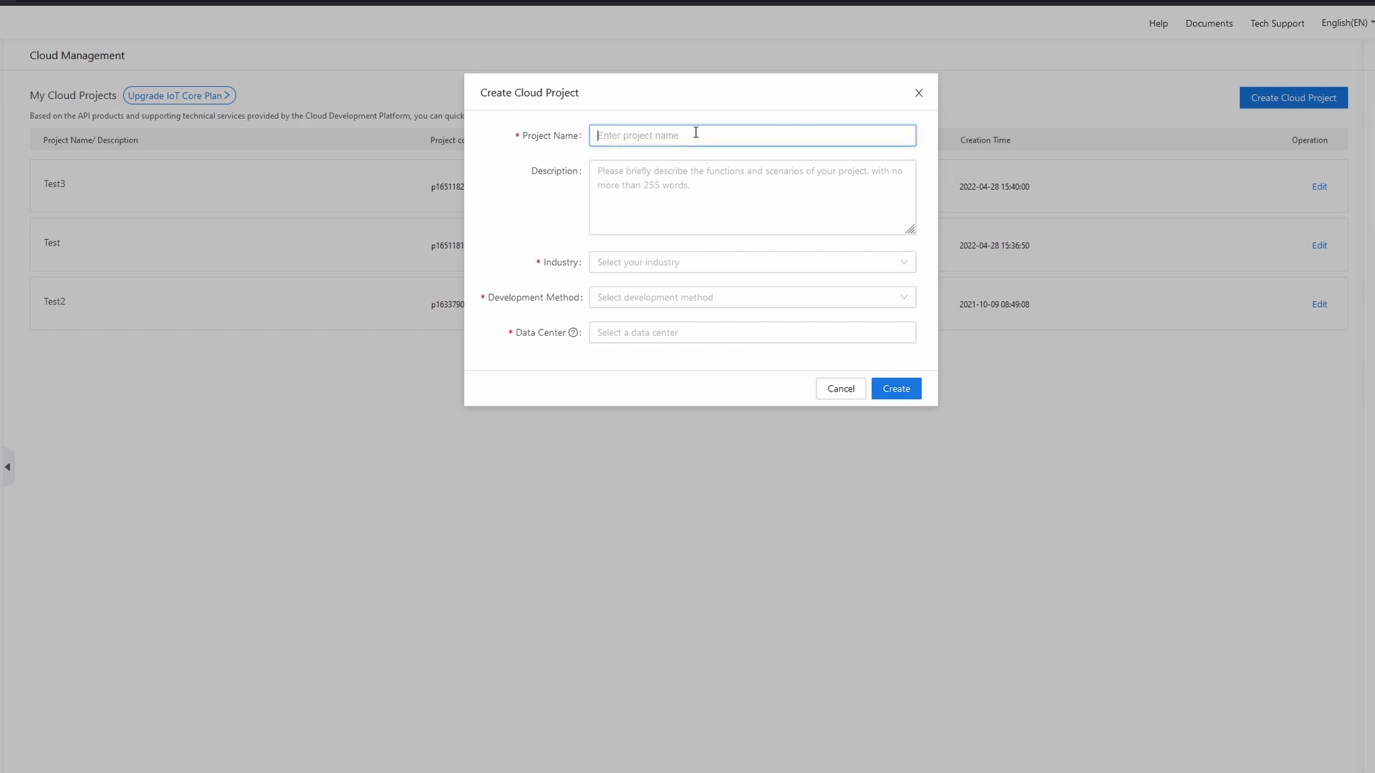
text(Indoor Garden)
click(700, 267)
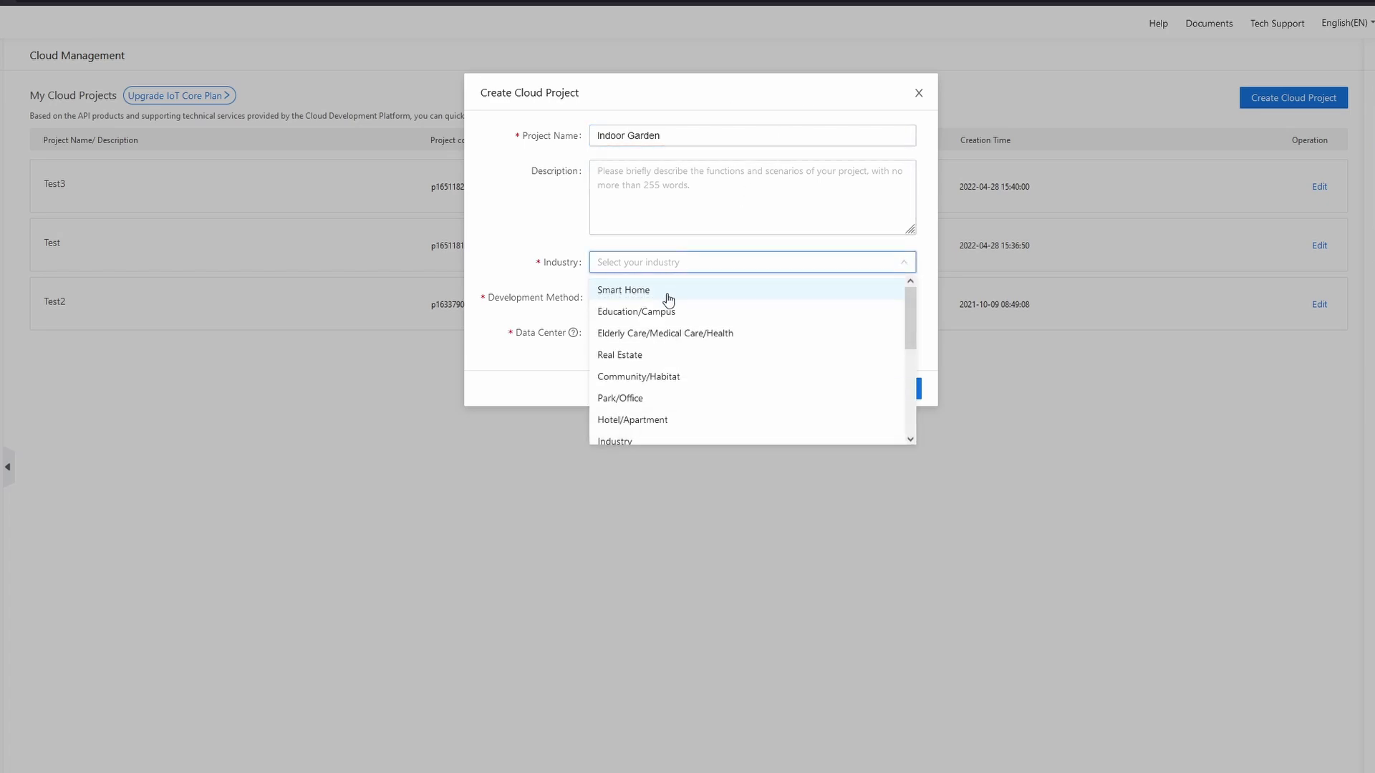
click(638, 294)
click(648, 305)
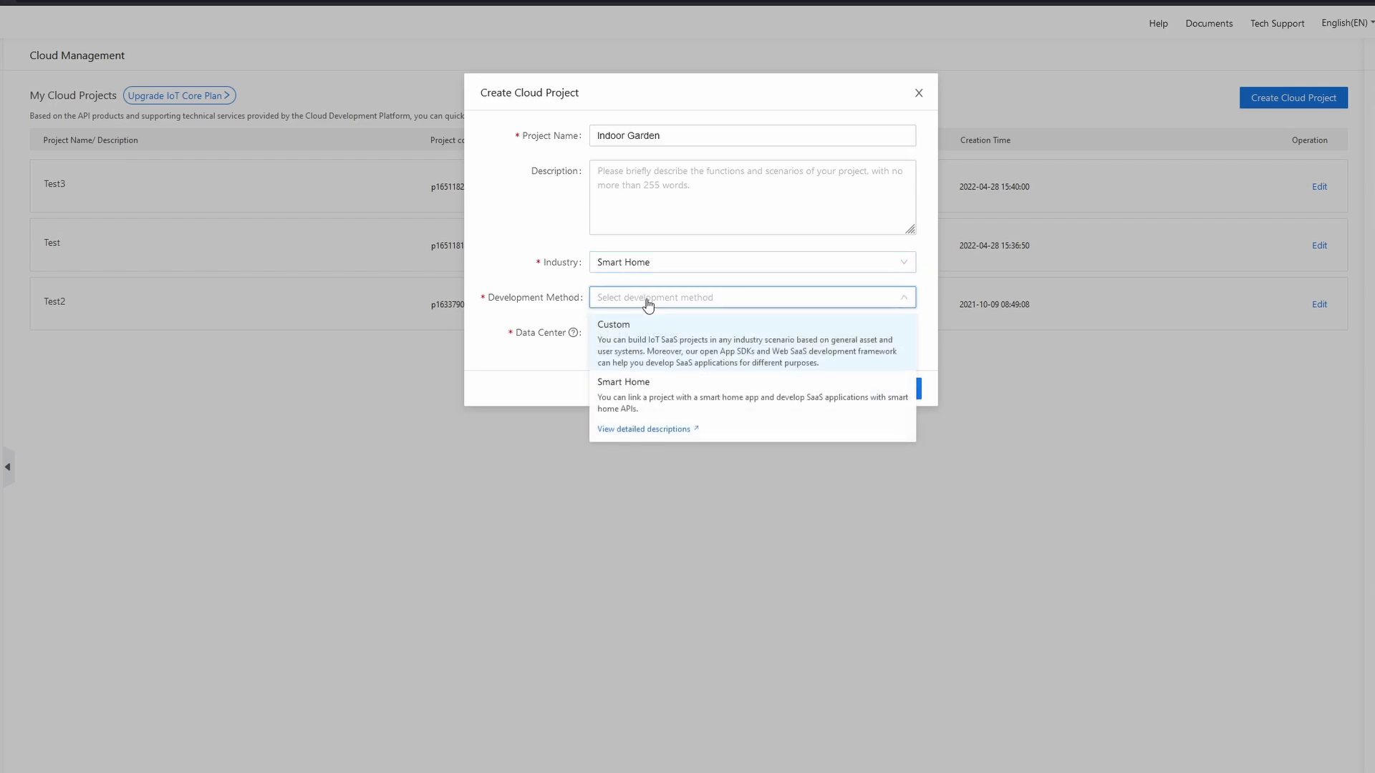
click(624, 397)
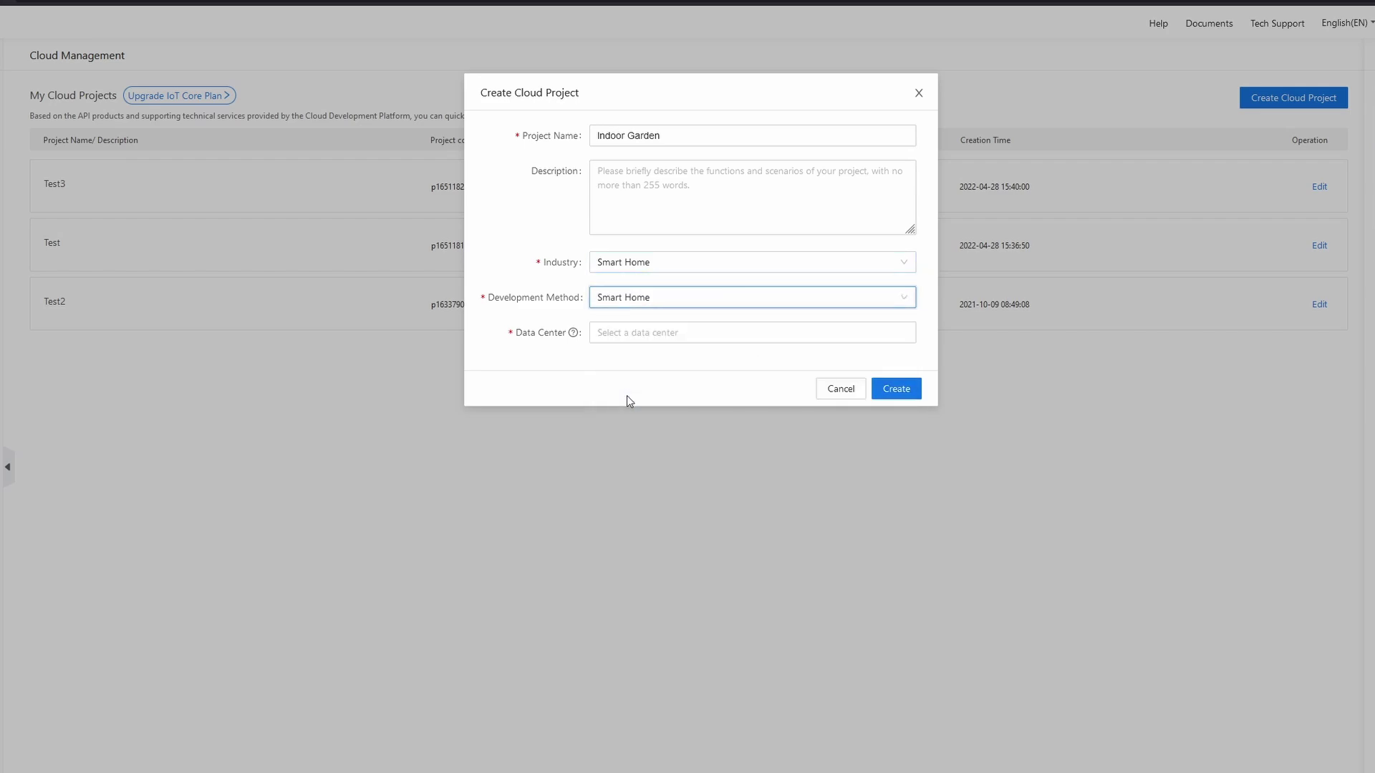
click(641, 333)
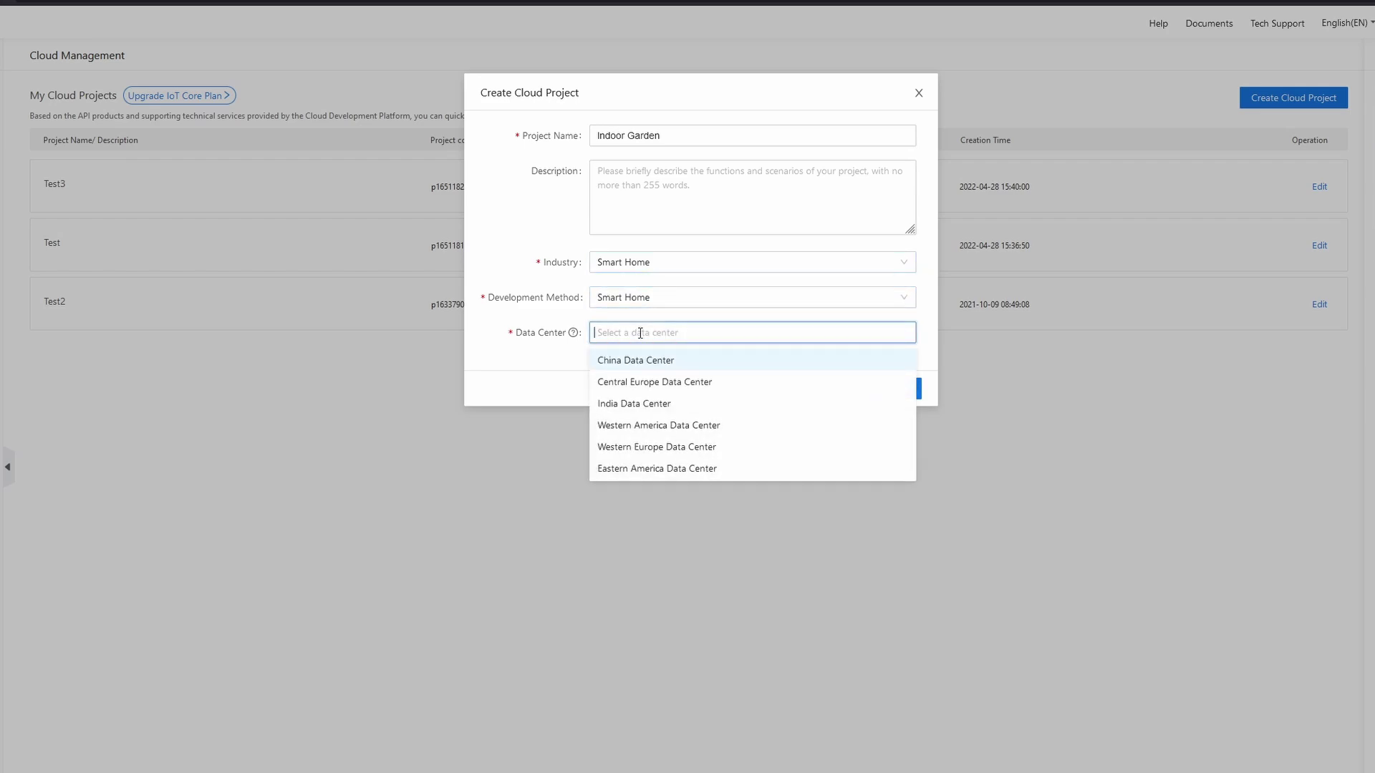
click(653, 425)
click(566, 378)
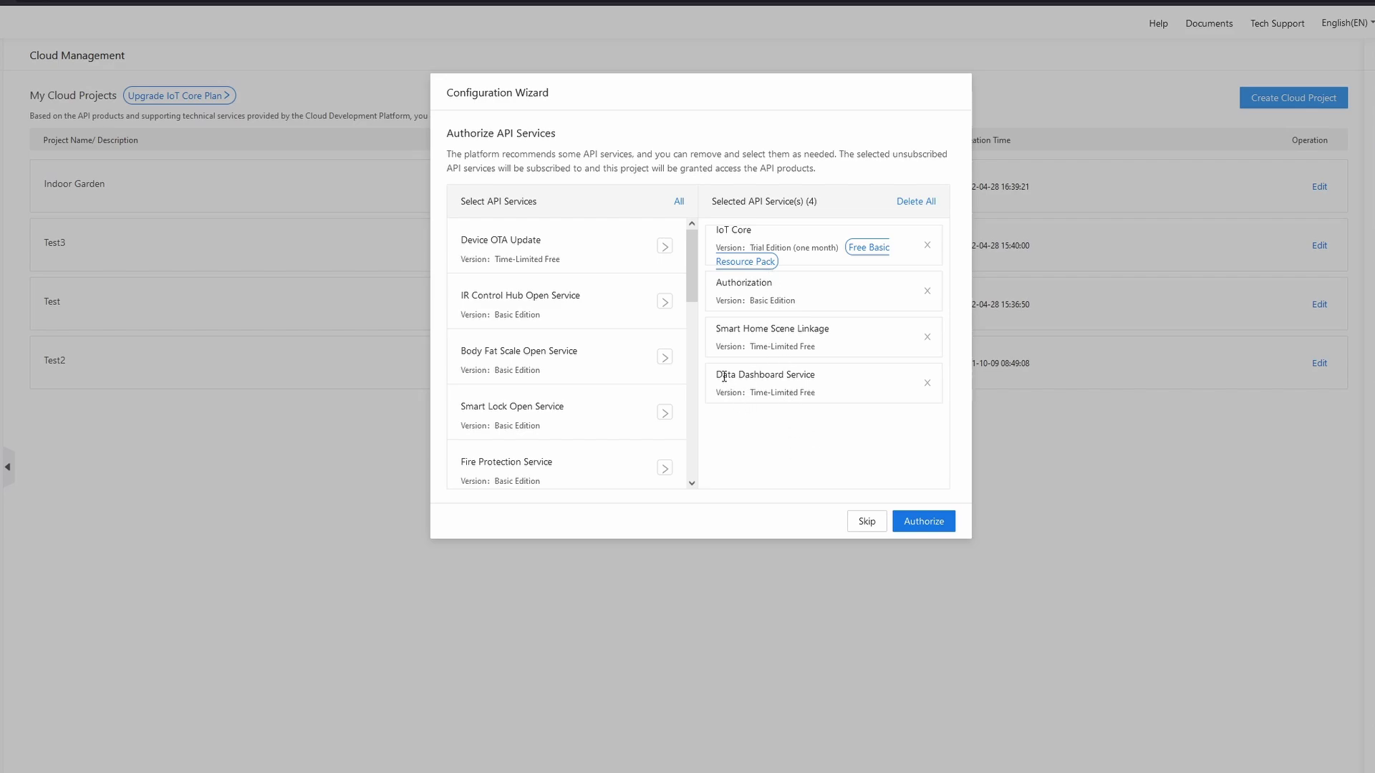
Add Device Status Notification to the selected API services and authorize all five
drag(690, 268, 704, 453)
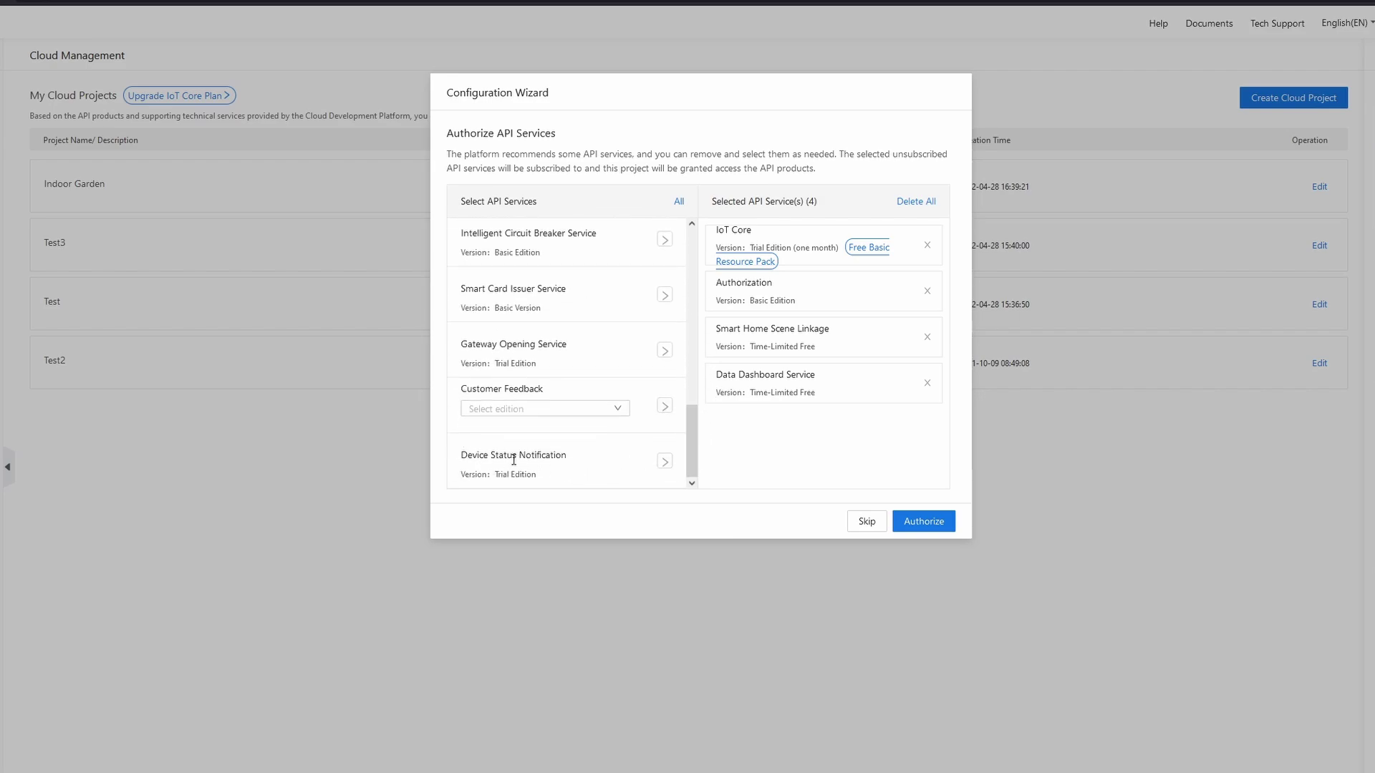
drag(464, 456, 620, 479)
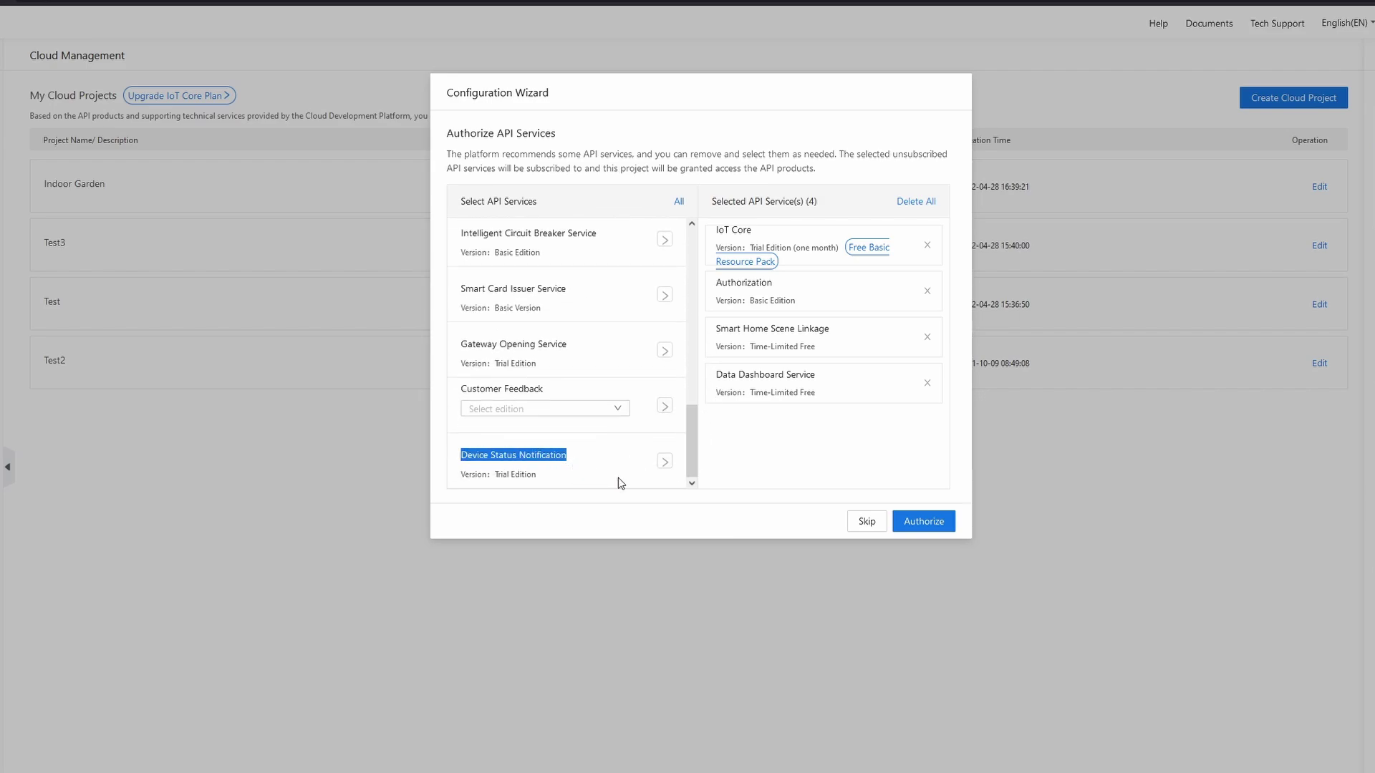
click(666, 461)
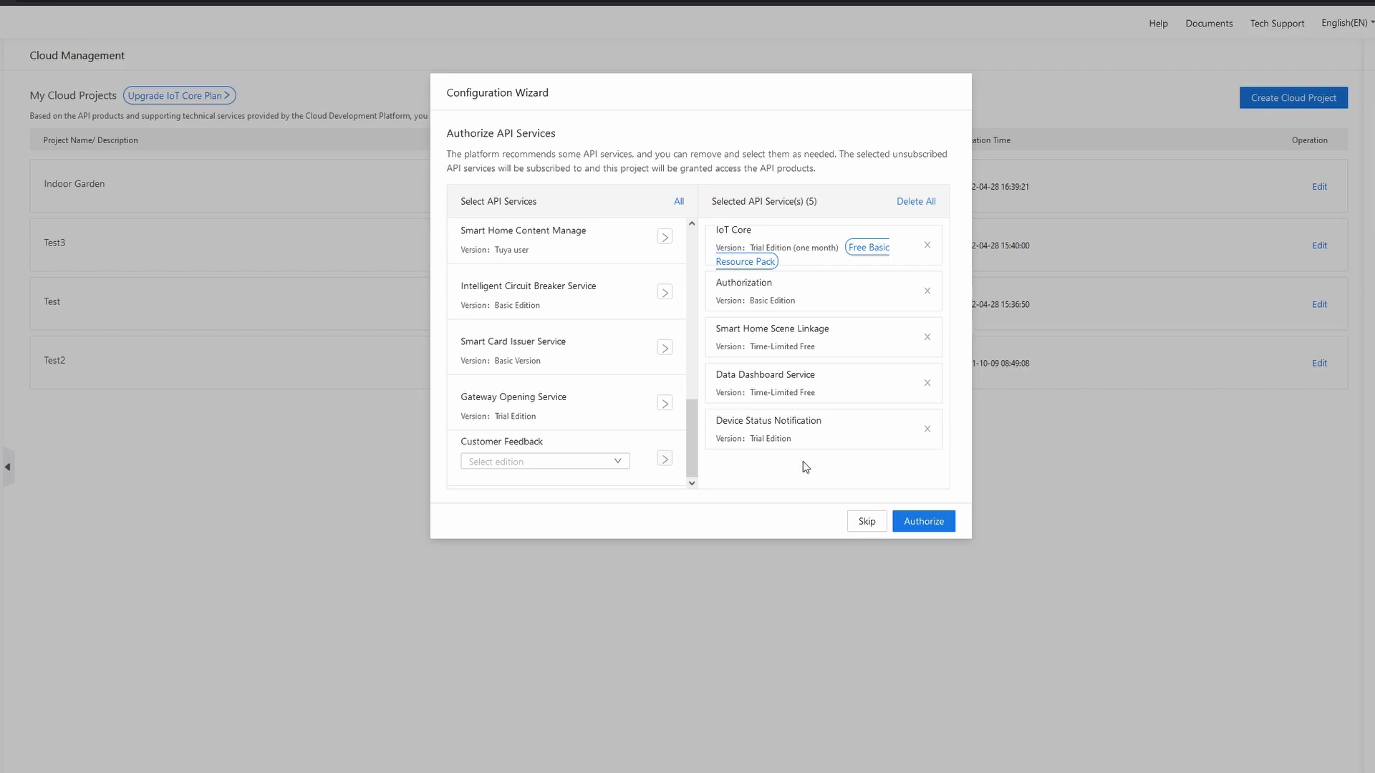
click(913, 524)
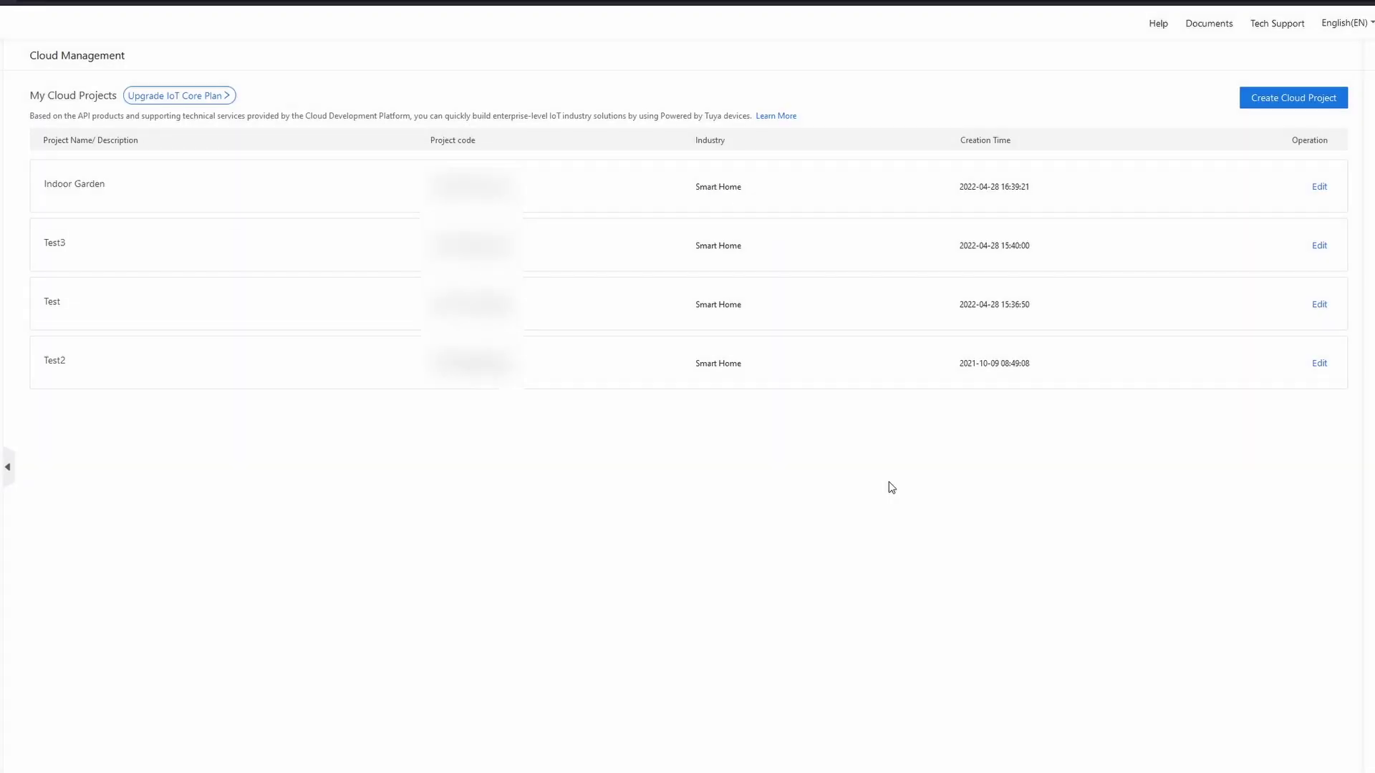
Open the Indoor Garden project's Devices page, whose All Devices list is still empty
drag(43, 223, 91, 240)
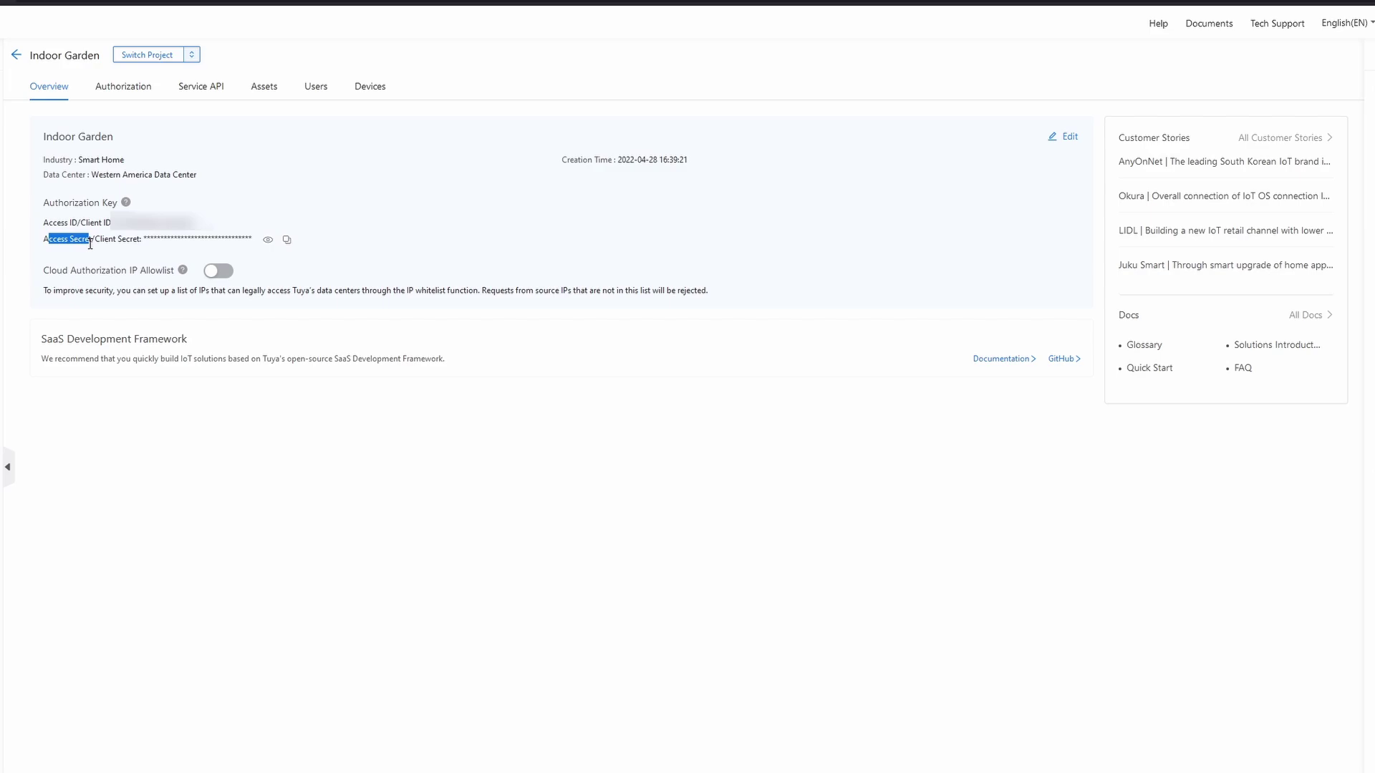
click(374, 100)
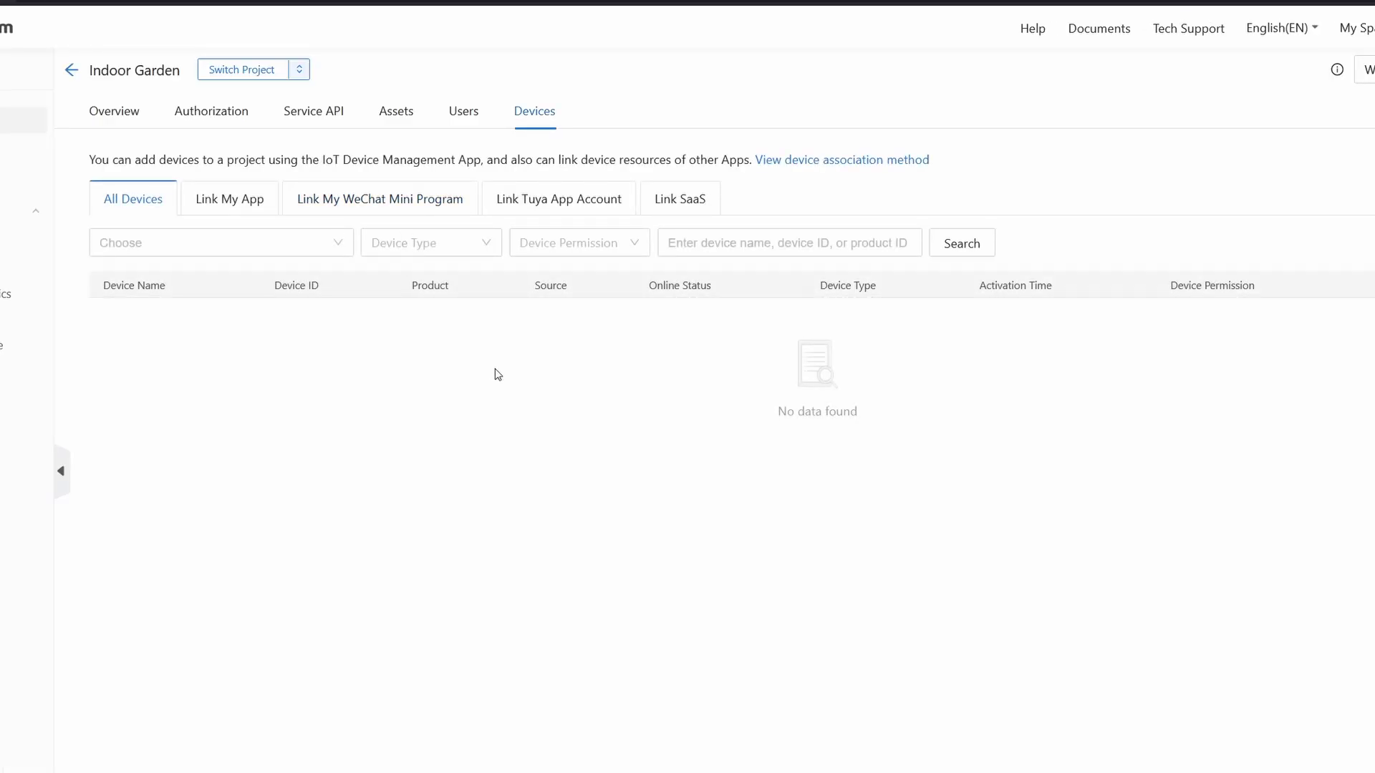
Link the Smart Life app account by QR code with 'Read, write, and Manage' permission
click(544, 202)
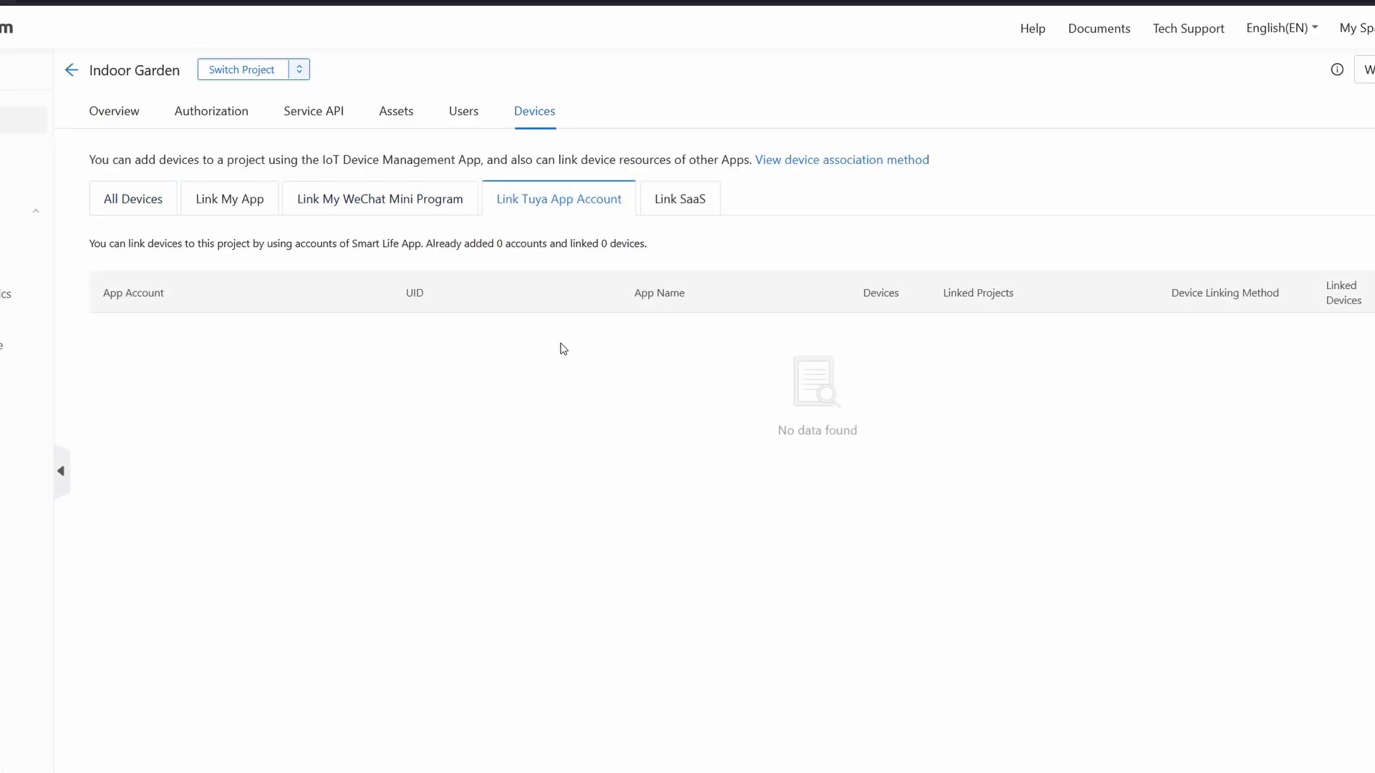
click(1374, 245)
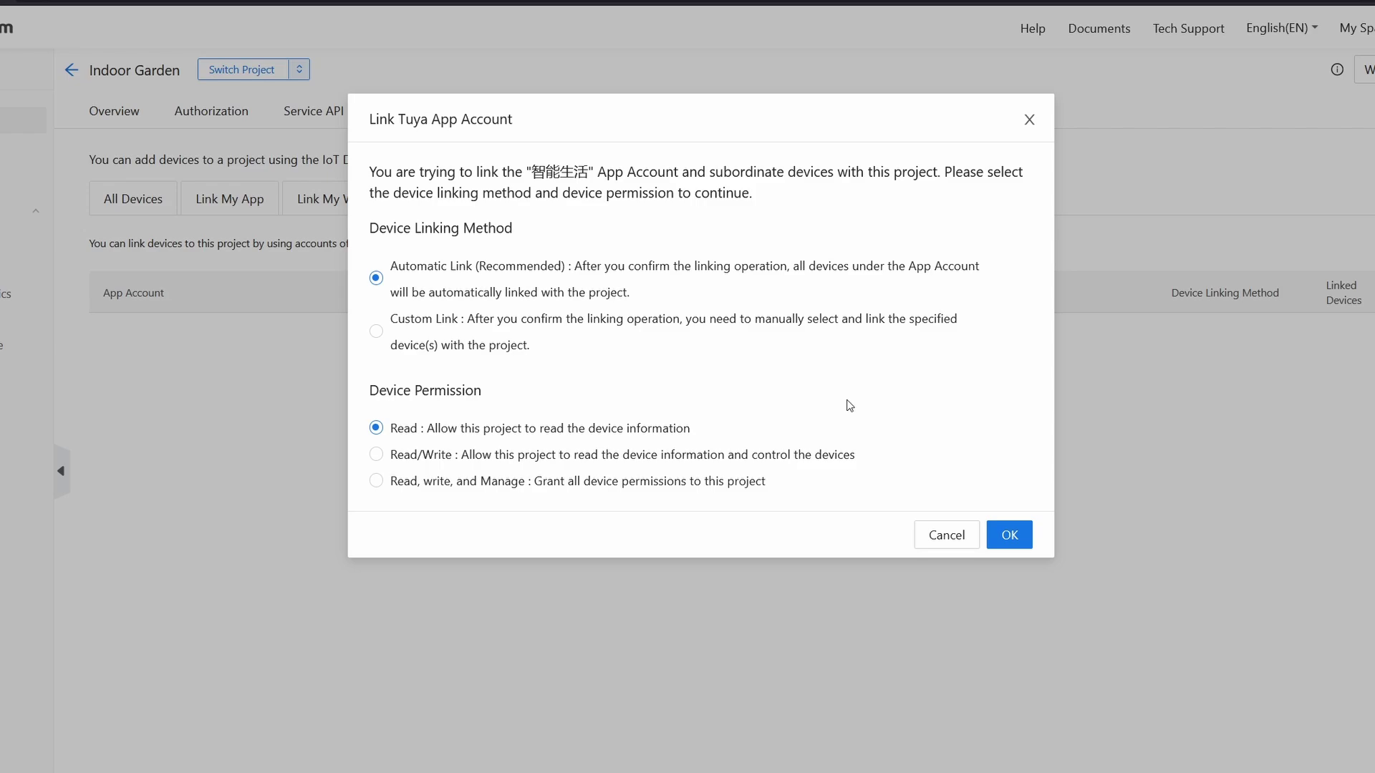
click(672, 488)
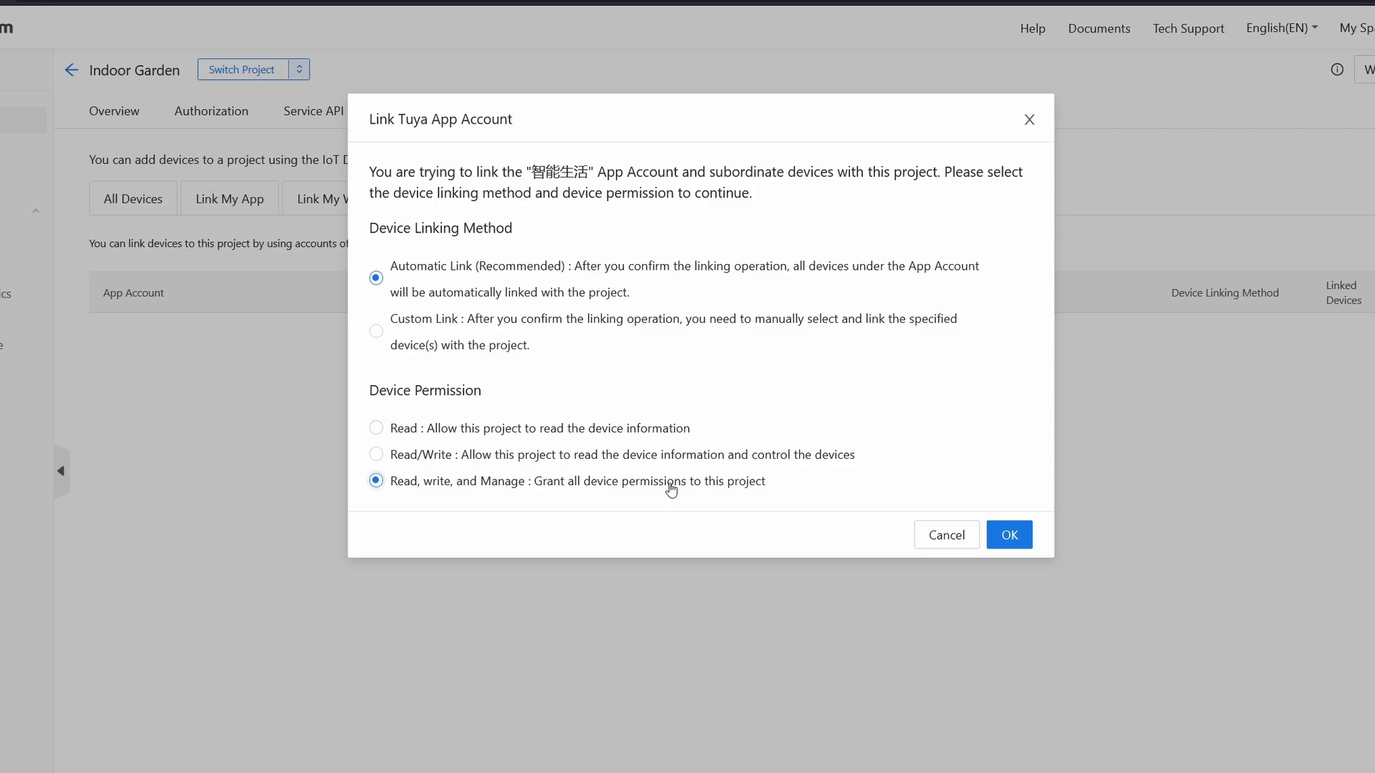
click(1024, 539)
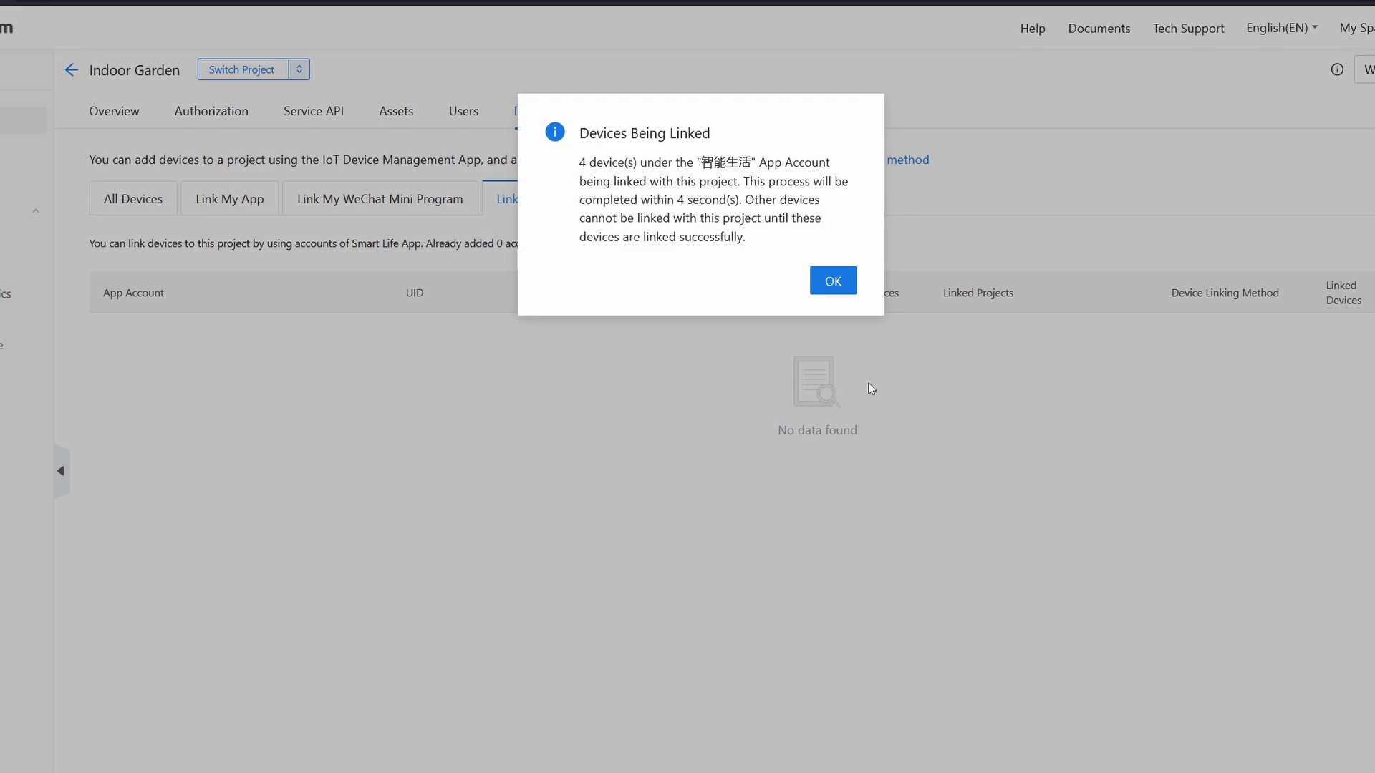
click(834, 281)
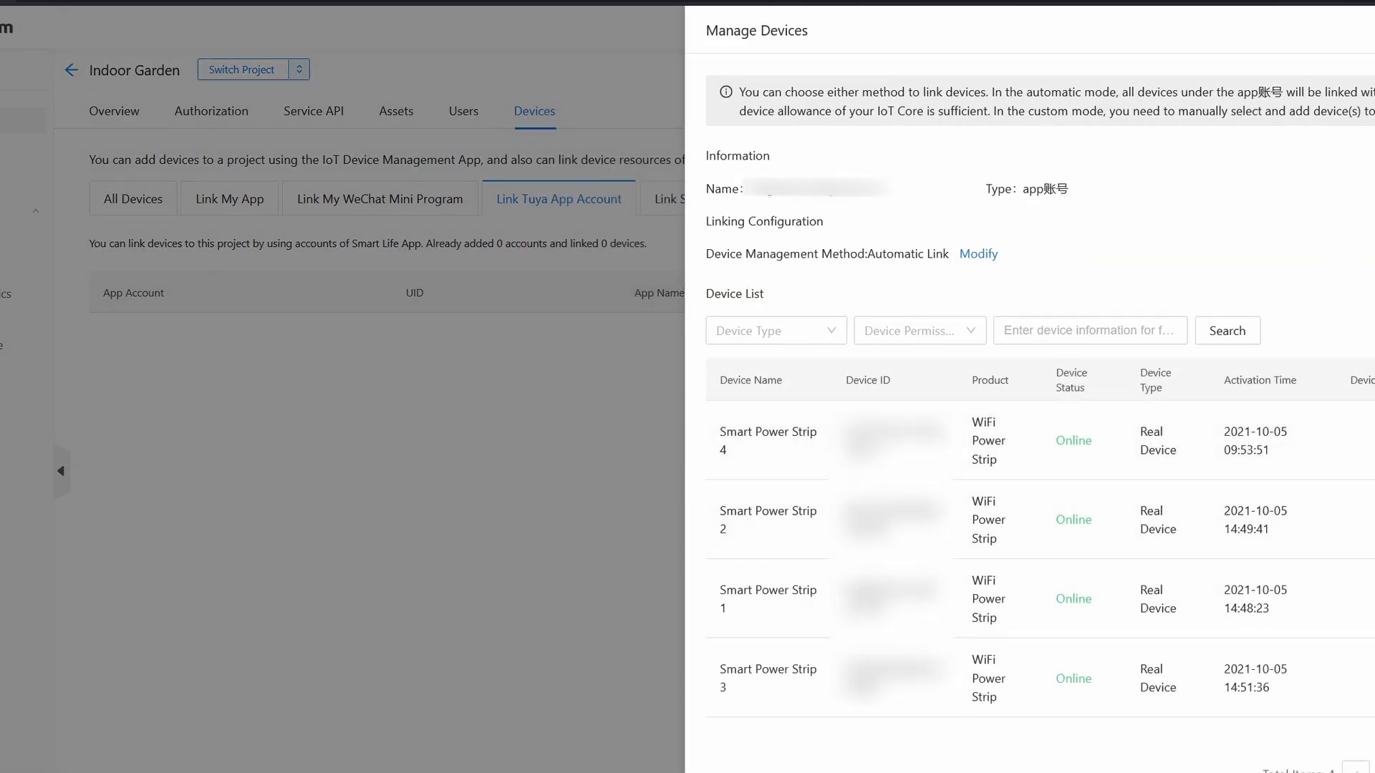
key(Escape)
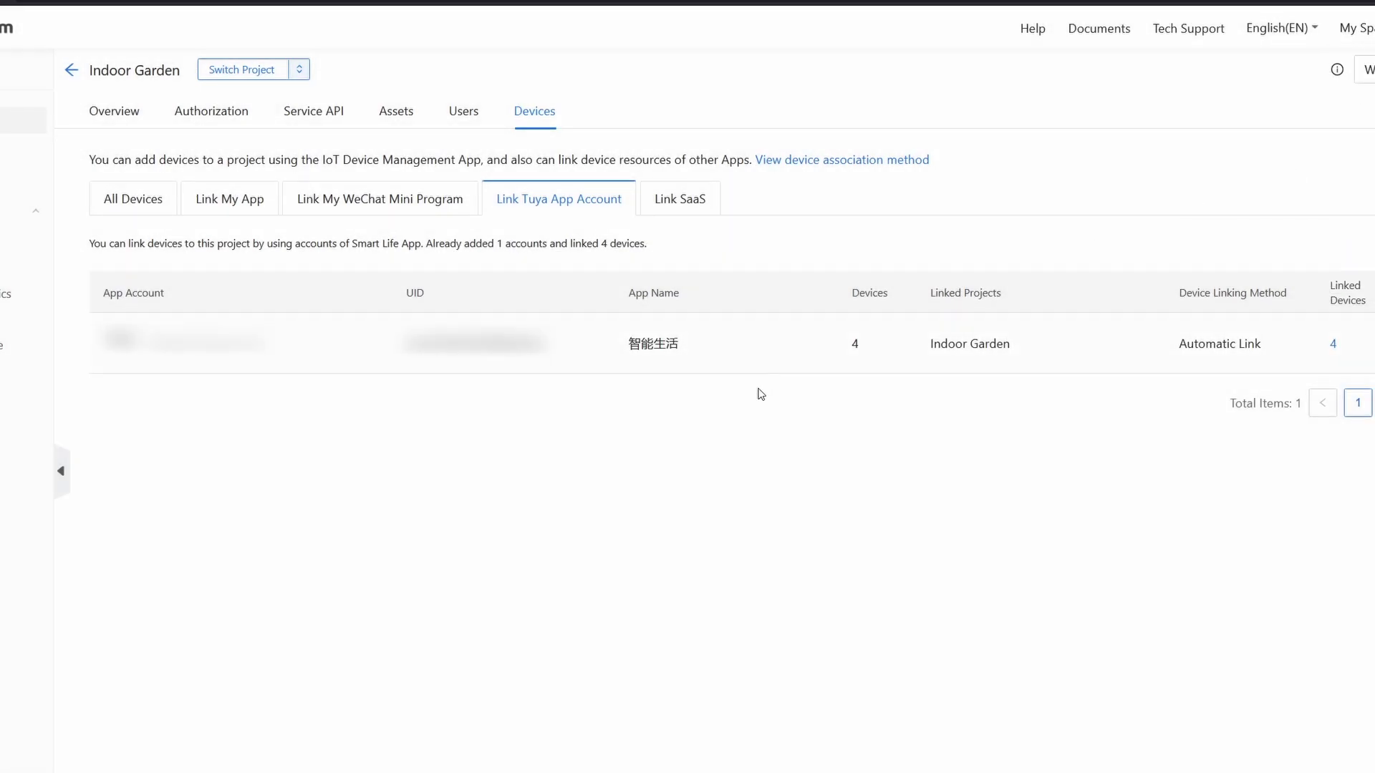
Select the linked device count, then move to the Home Assistant Indoor Garden overview
double_click(856, 347)
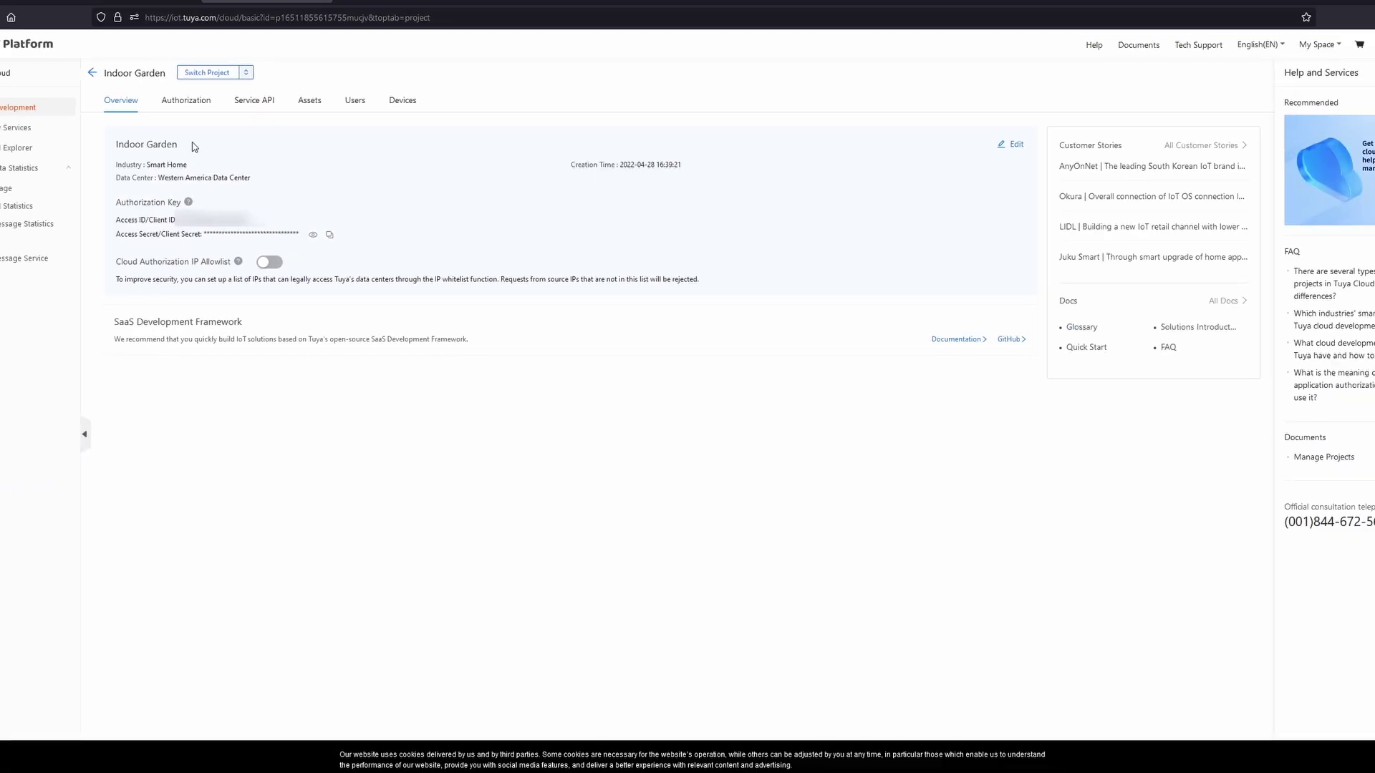
click(61, 15)
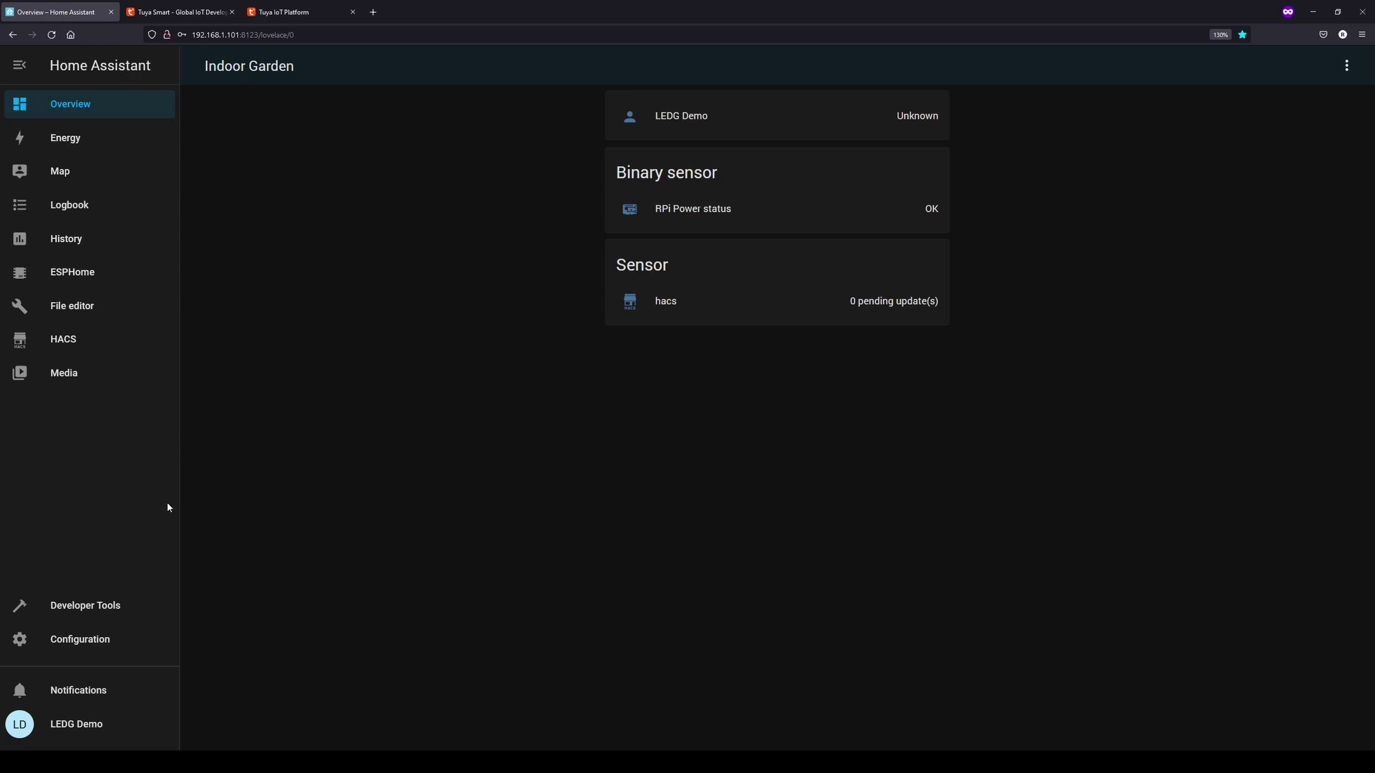
From Configuration > Devices & Services, add an integration by searching 'tuya' and choosing Tuya
click(93, 642)
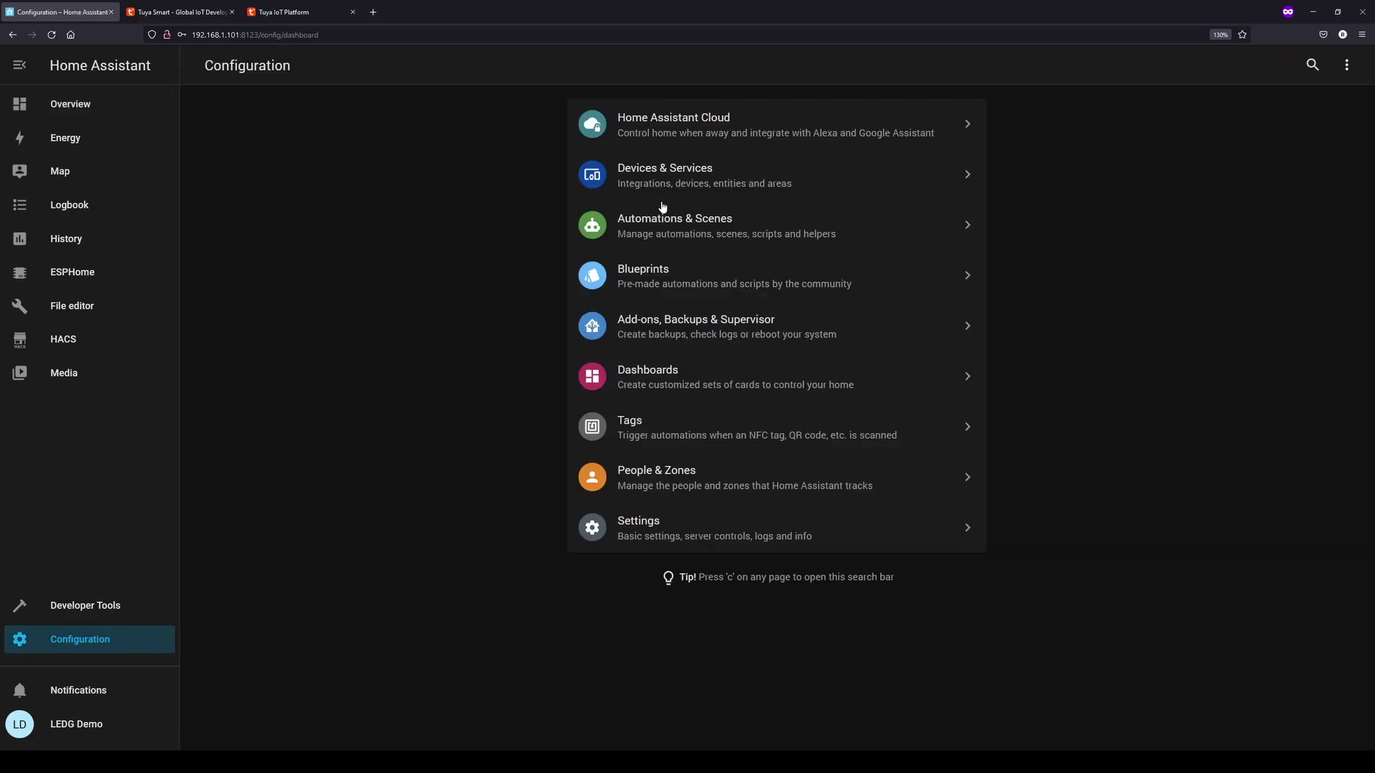
click(670, 177)
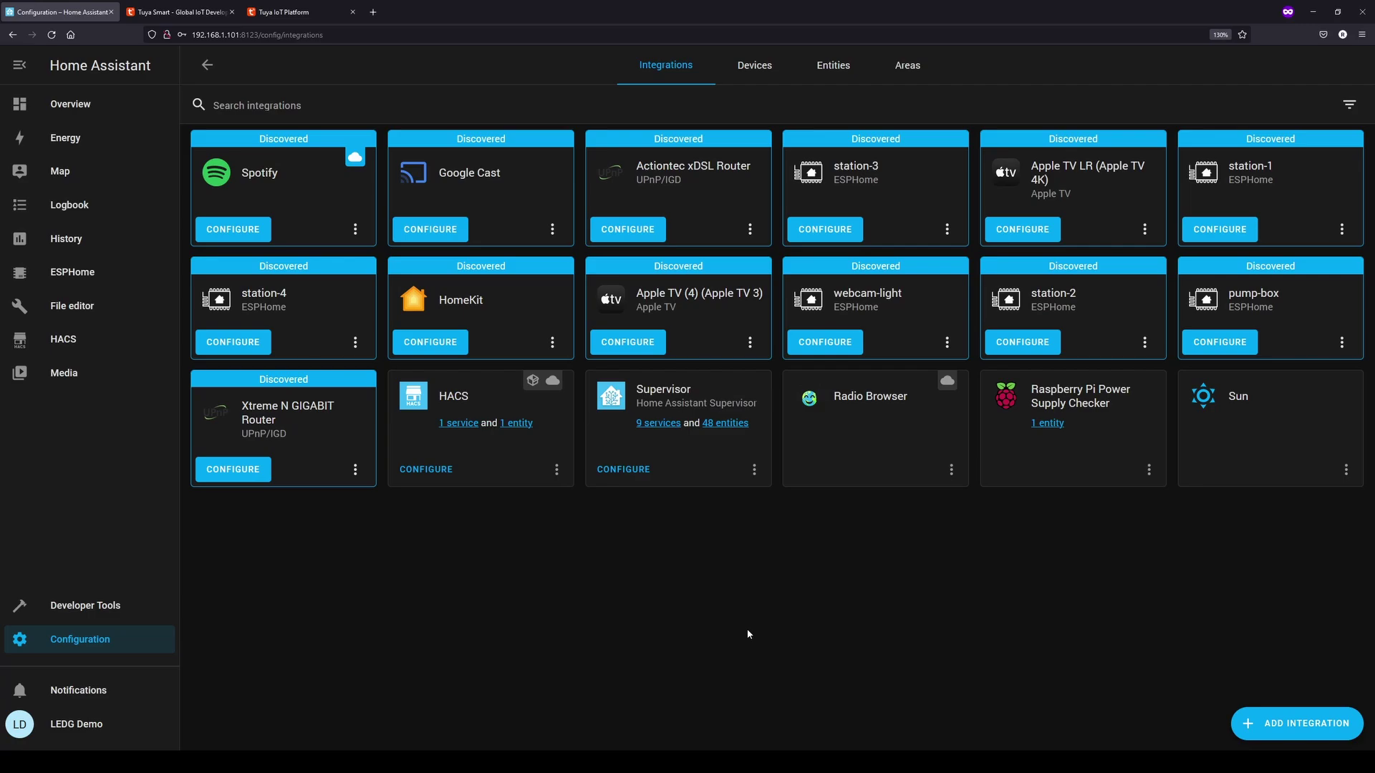
click(1262, 720)
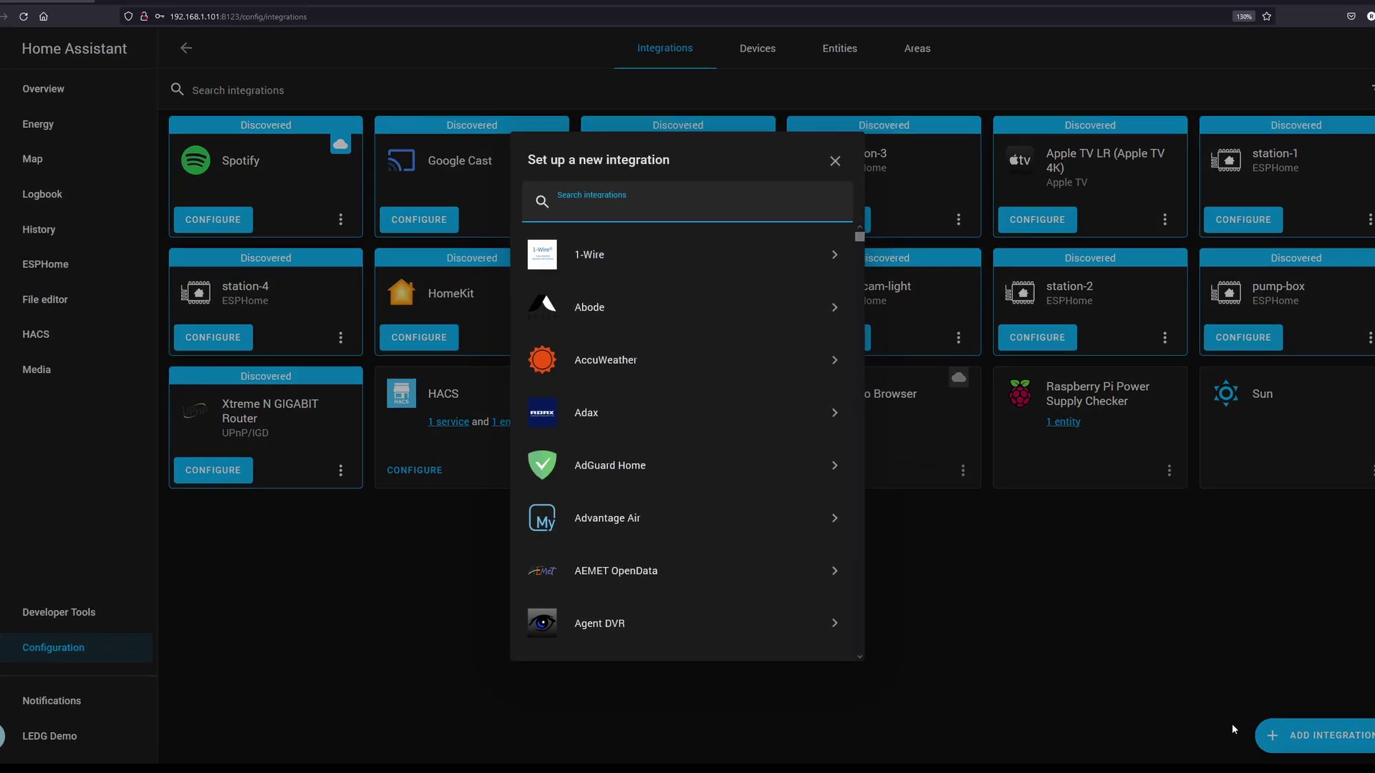
text(tuya)
click(648, 252)
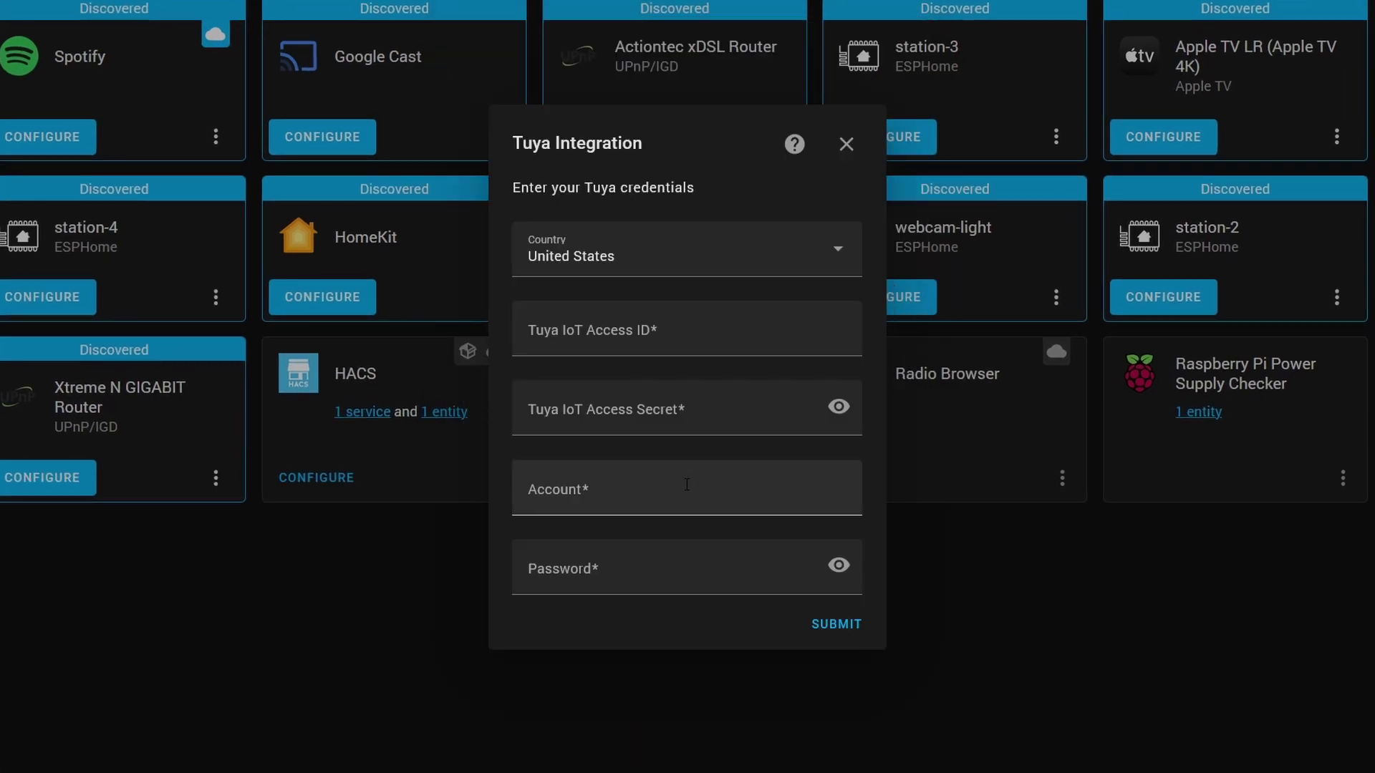
Set Country to Canada and paste the project's Access ID into the Tuya form
click(613, 267)
key(c)
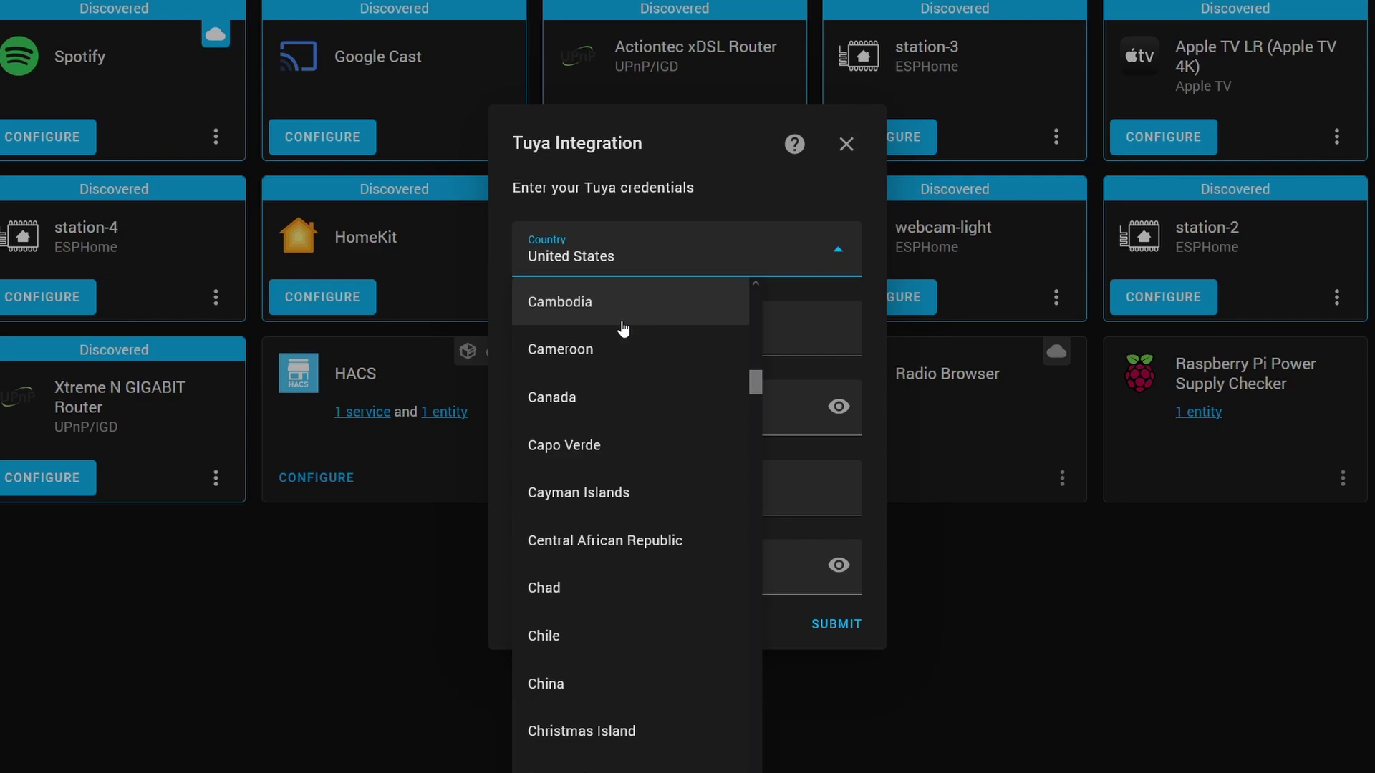
click(570, 392)
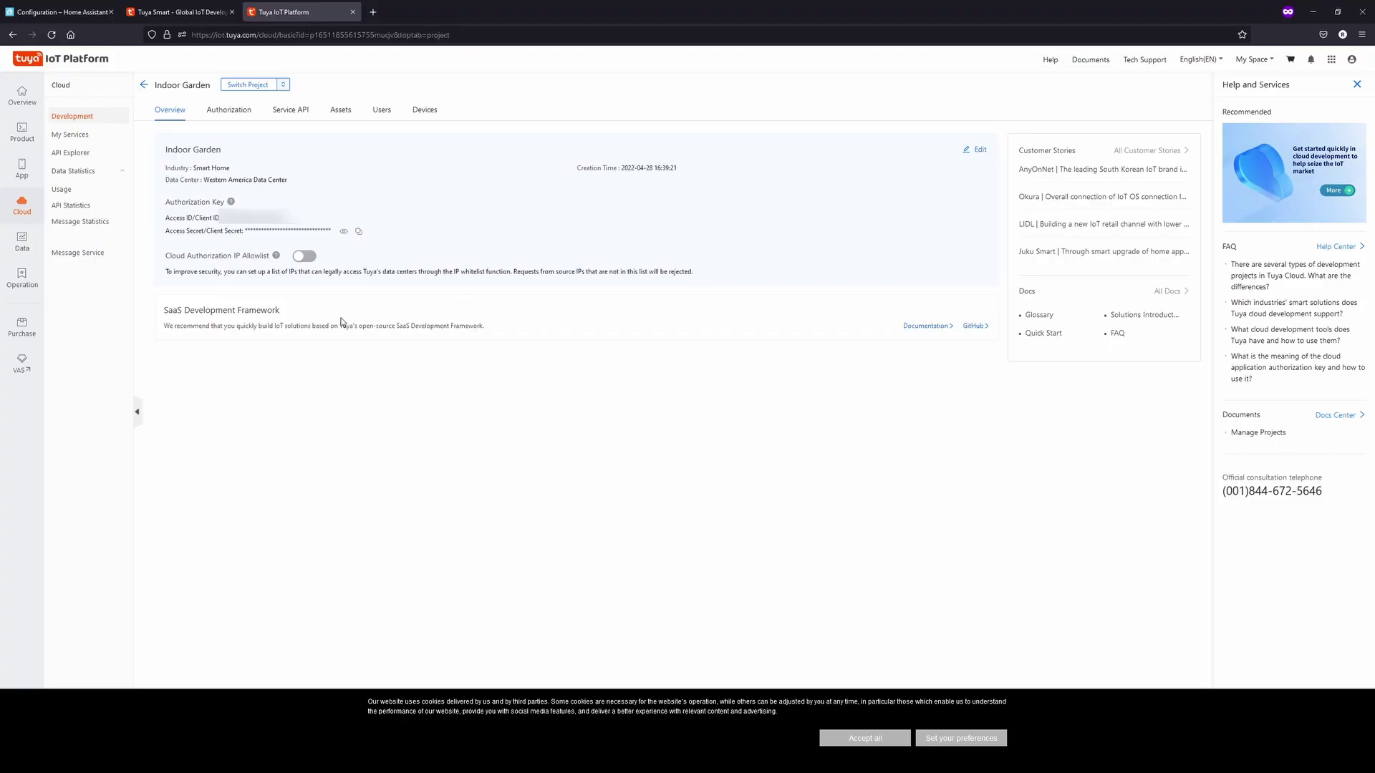
double_click(254, 217)
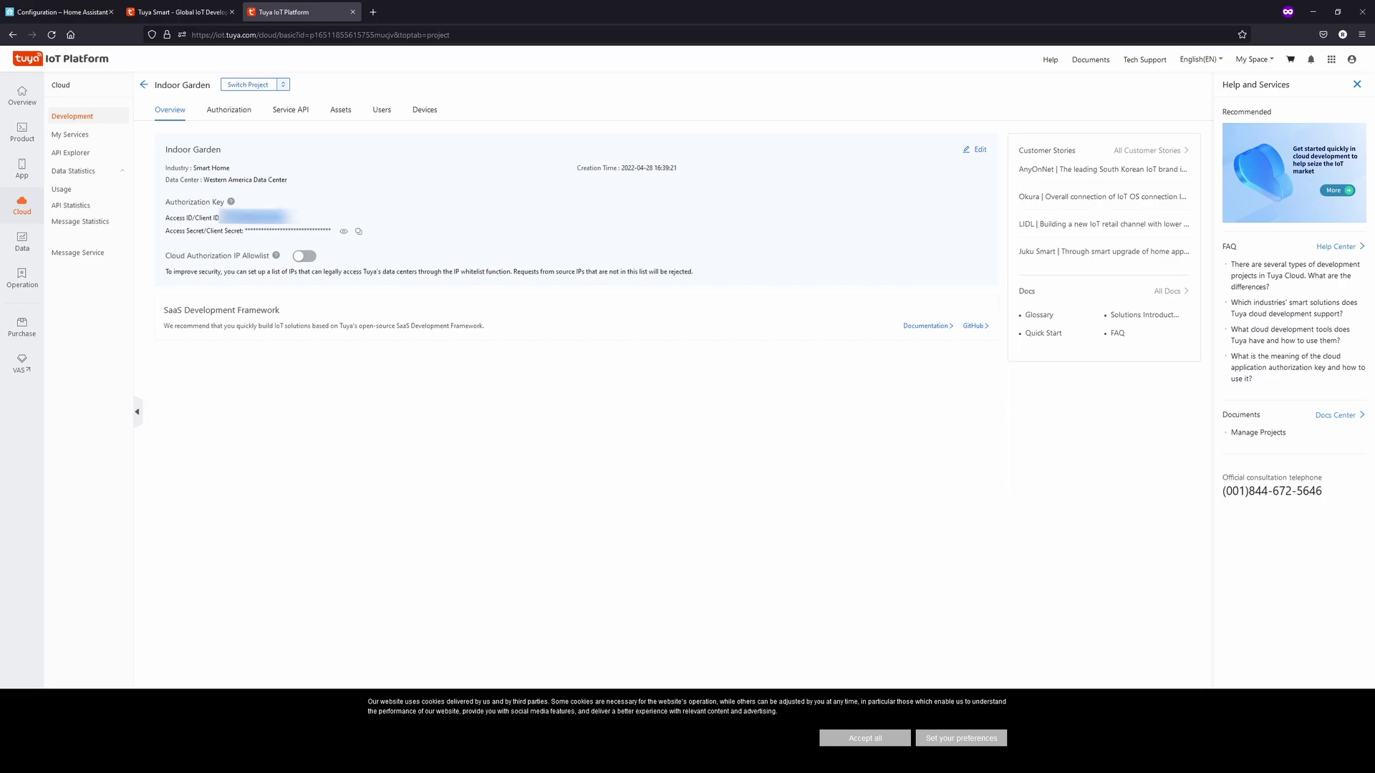
click(58, 12)
click(608, 344)
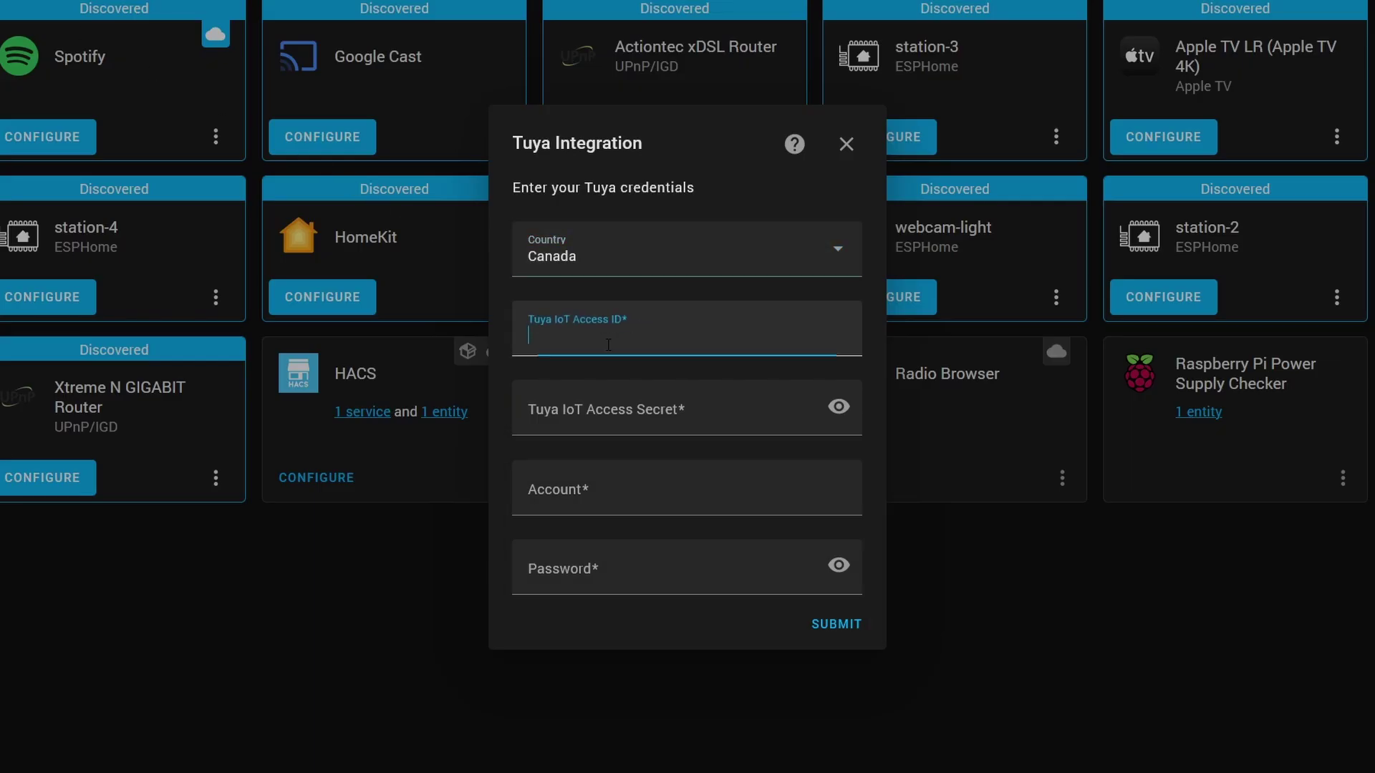
key(ctrl+v)
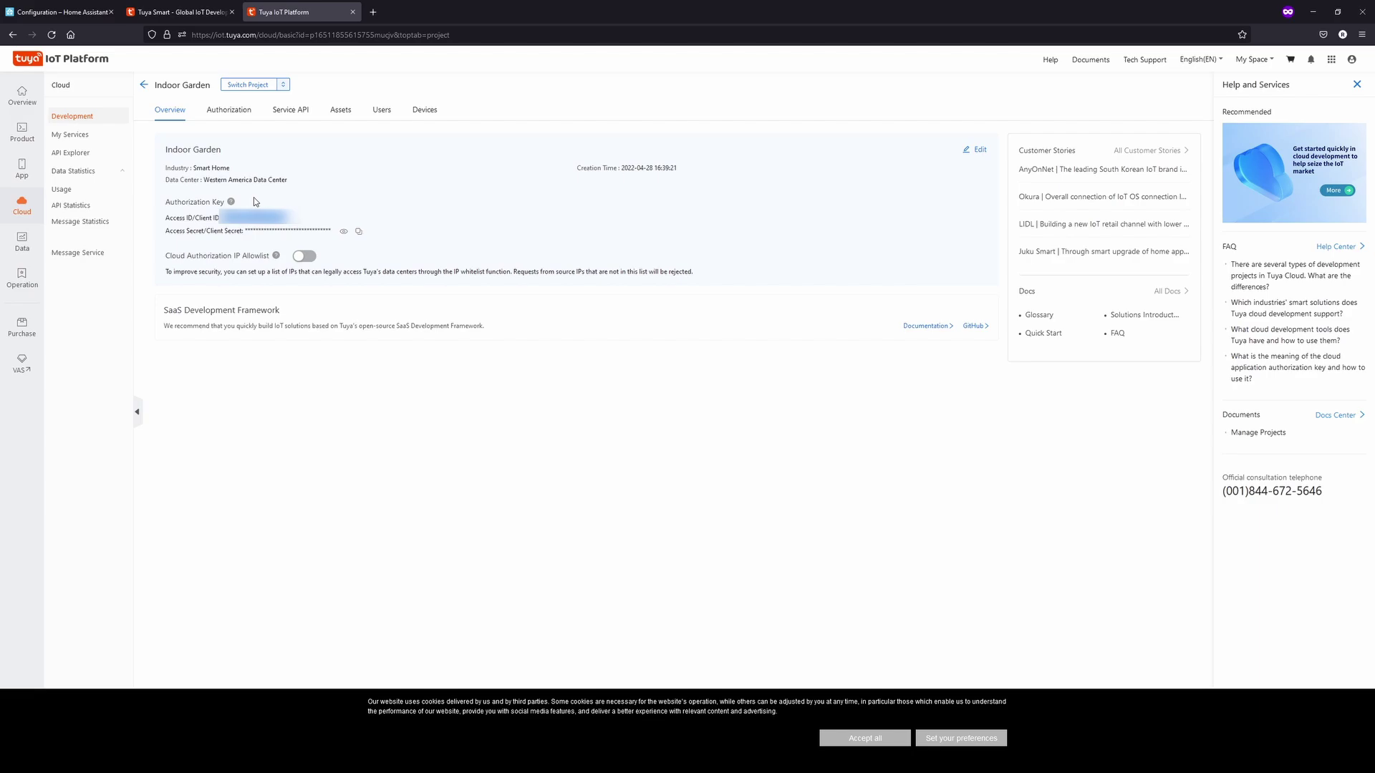
Paste the project's Access Secret into the Tuya form
click(357, 232)
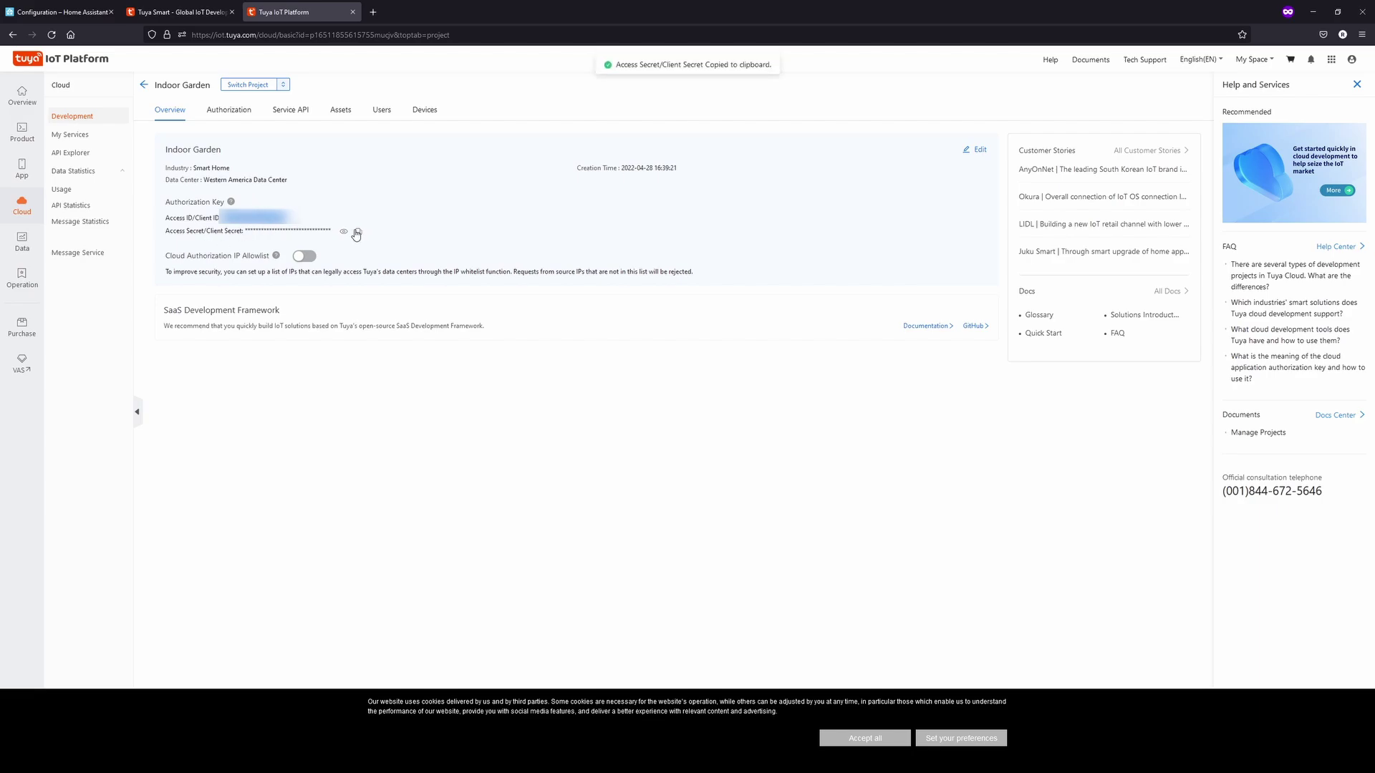
click(57, 11)
click(586, 416)
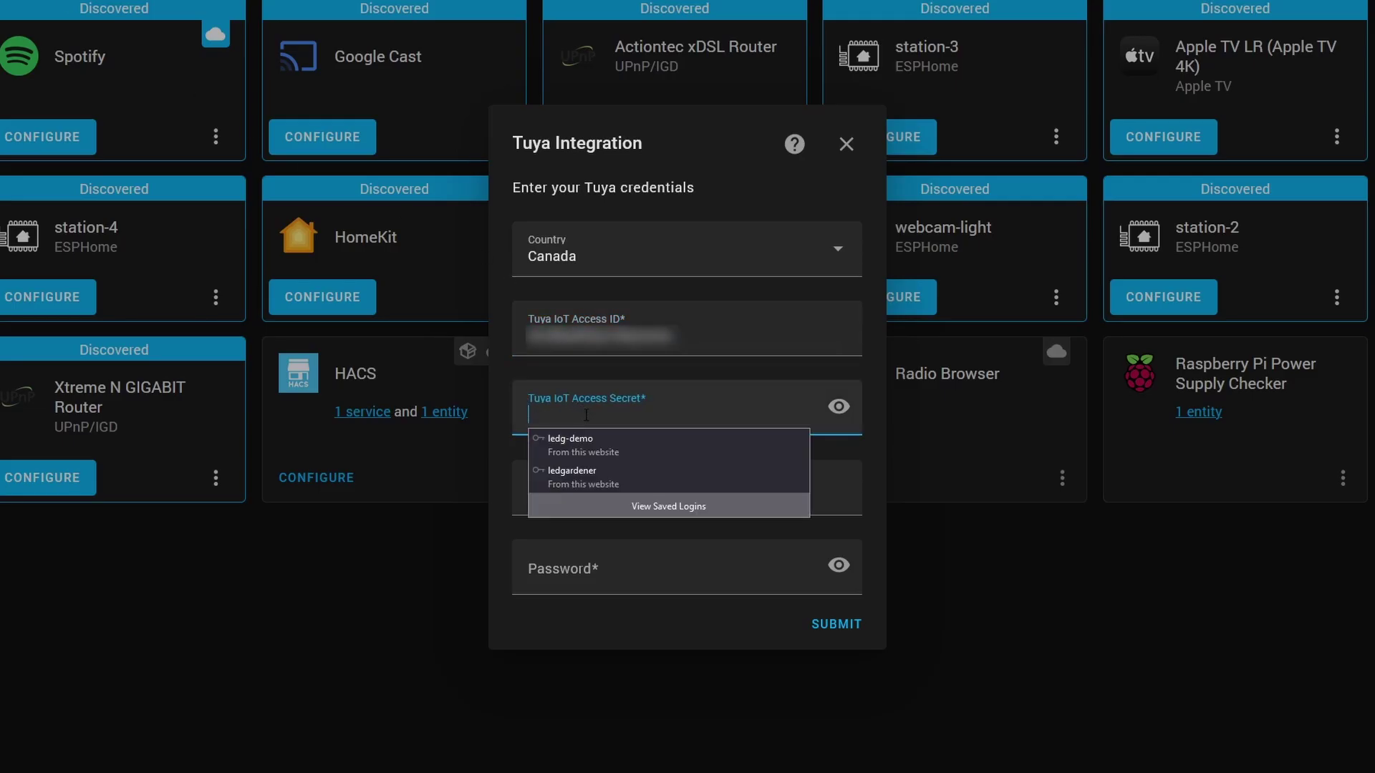
key(ctrl+v)
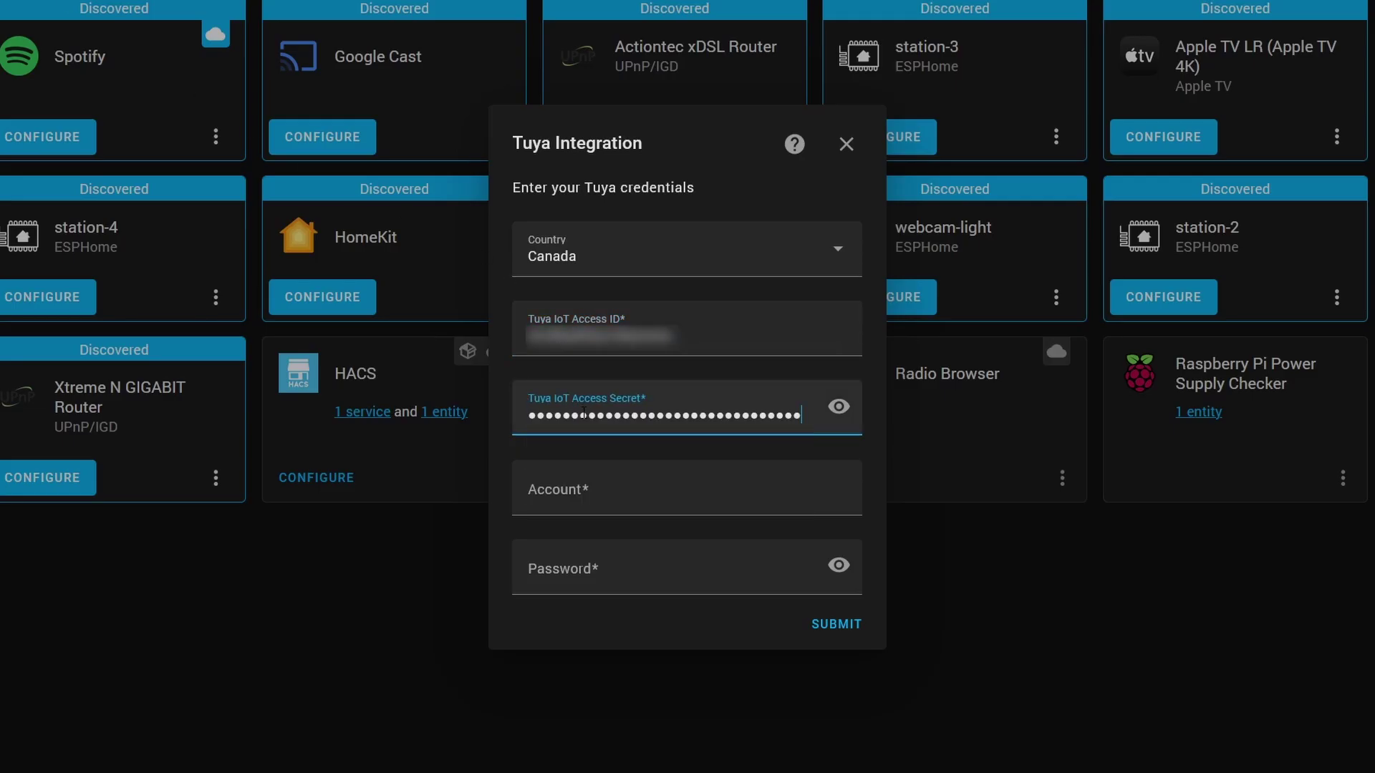
Fill in the Tuya account and password, then submit the credentials
click(607, 498)
key(ctrl+v)
click(613, 567)
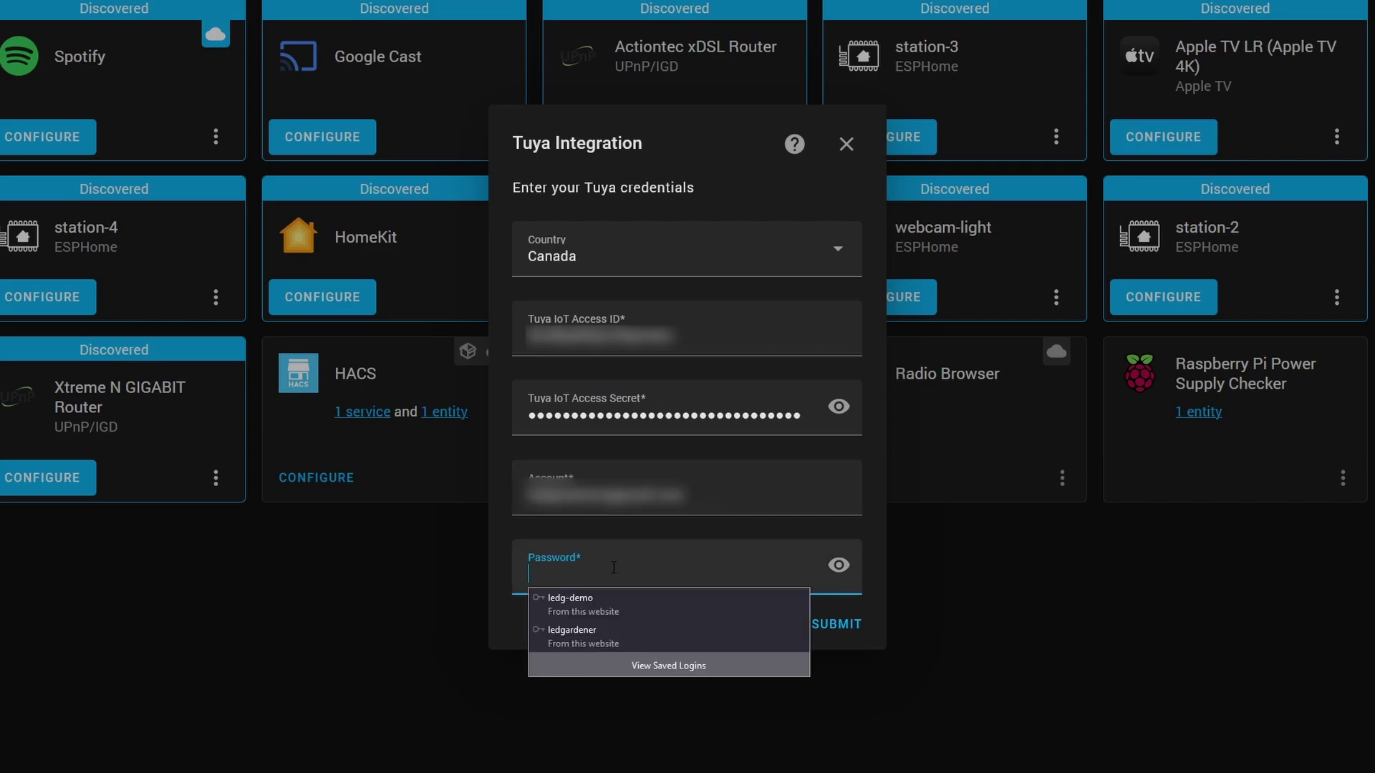
key(ctrl+v)
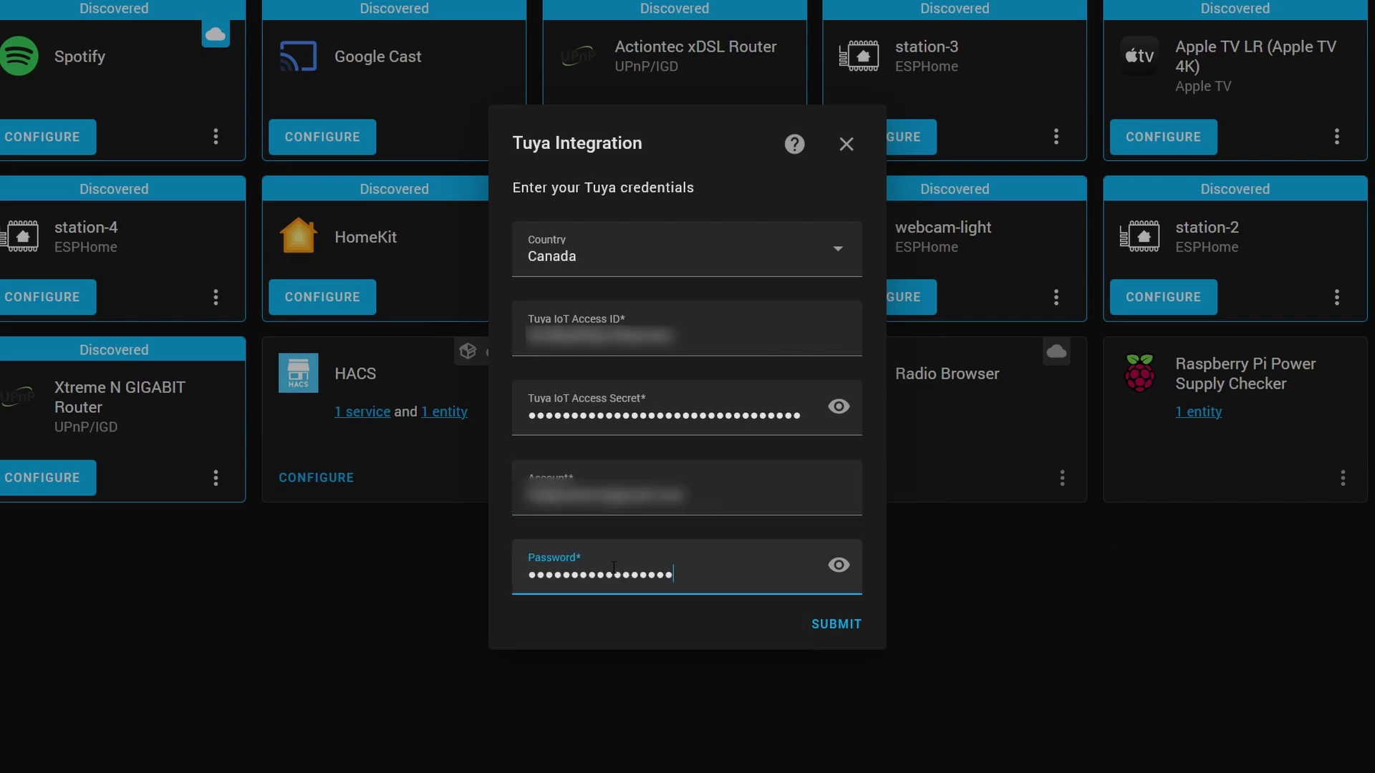
click(836, 632)
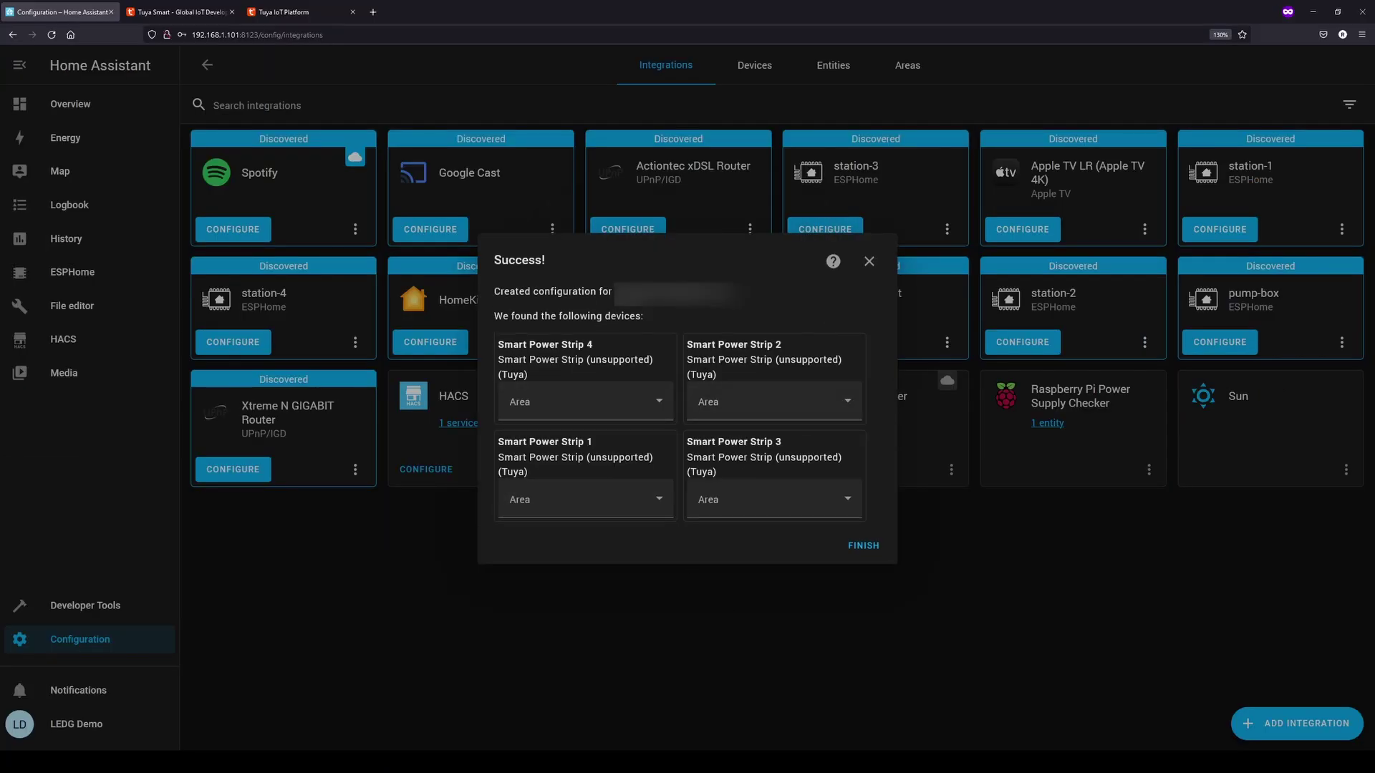
Finish the Tuya setup for Smart Power Strips 1–4 and return to the Indoor Garden dashboard
click(658, 403)
click(861, 545)
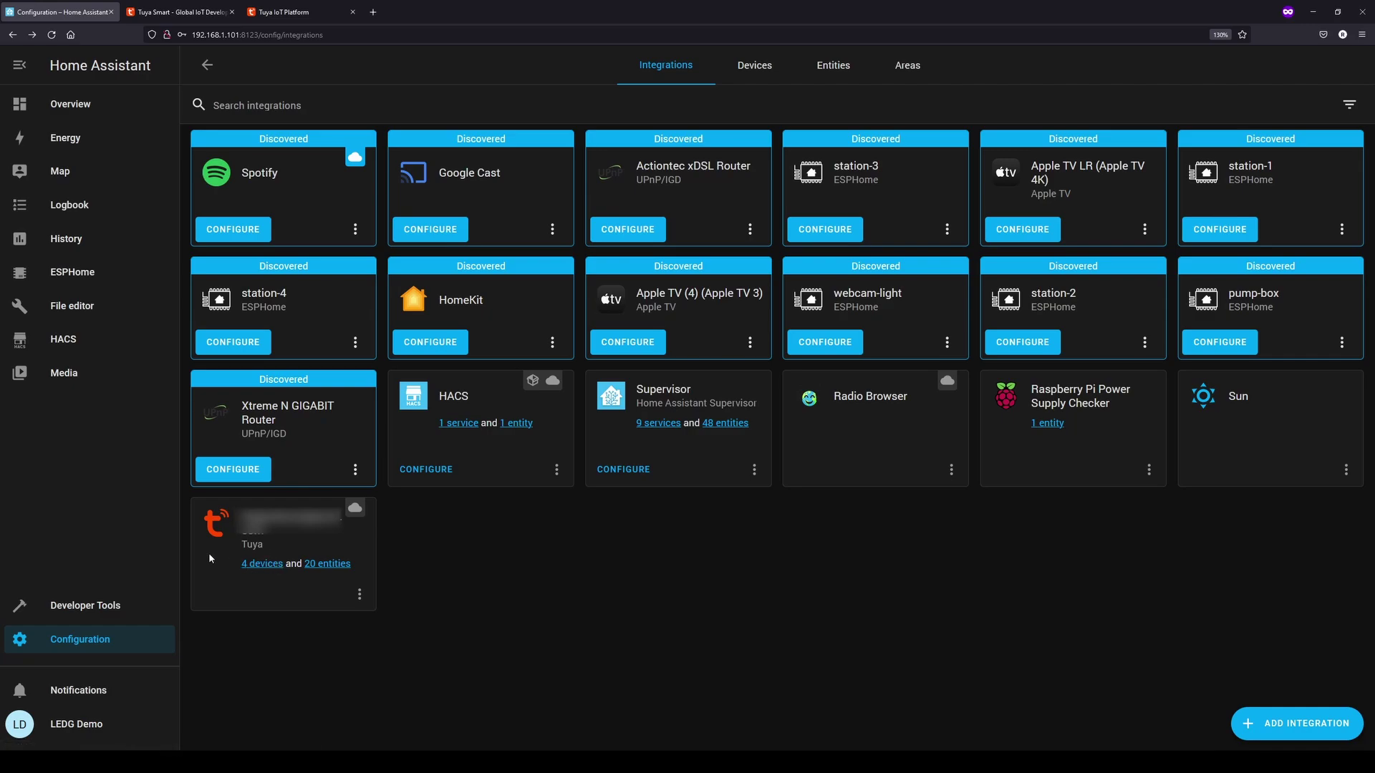
click(64, 115)
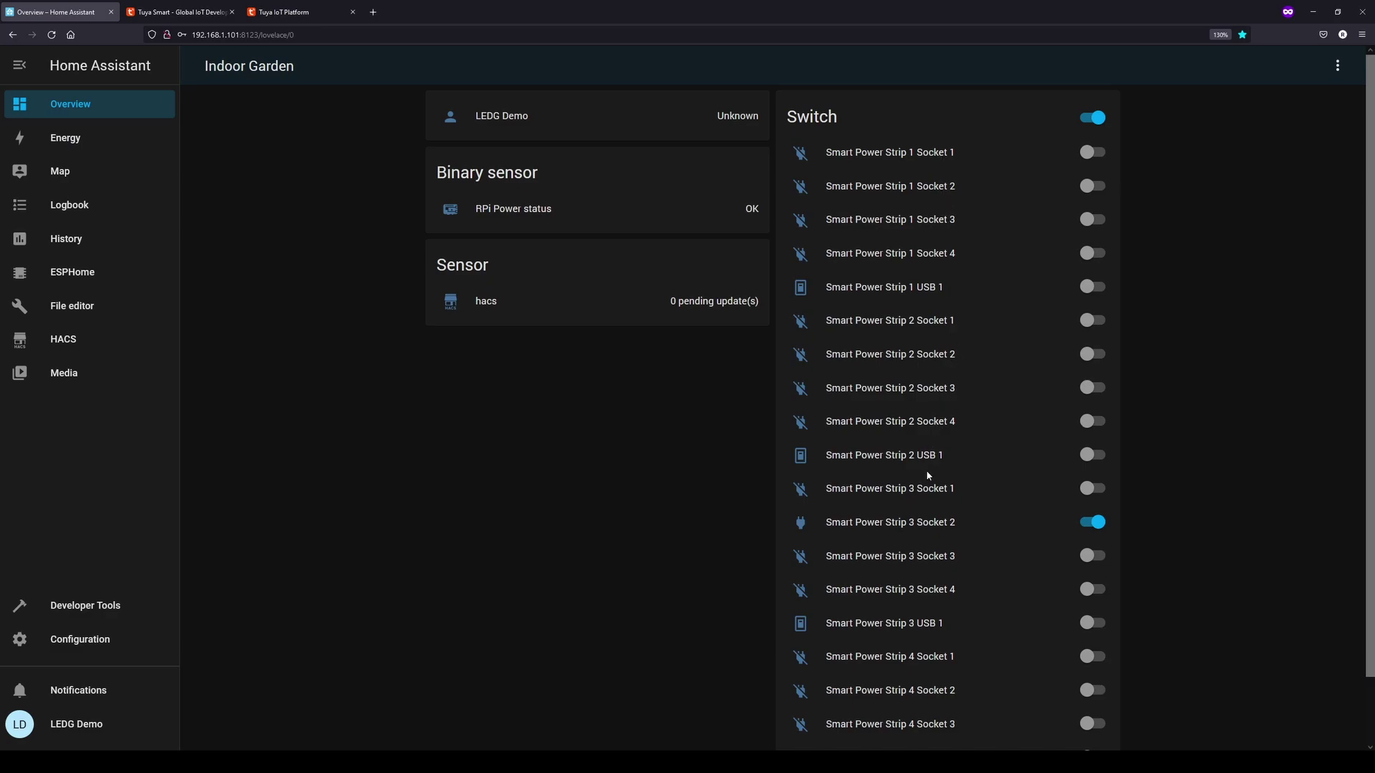
Review the Indoor Garden dashboard and open its options menu to edit it
scroll(924, 480, down, 1)
scroll(936, 564, up, 1)
scroll(1048, 260, down, 1)
scroll(1088, 268, up, 1)
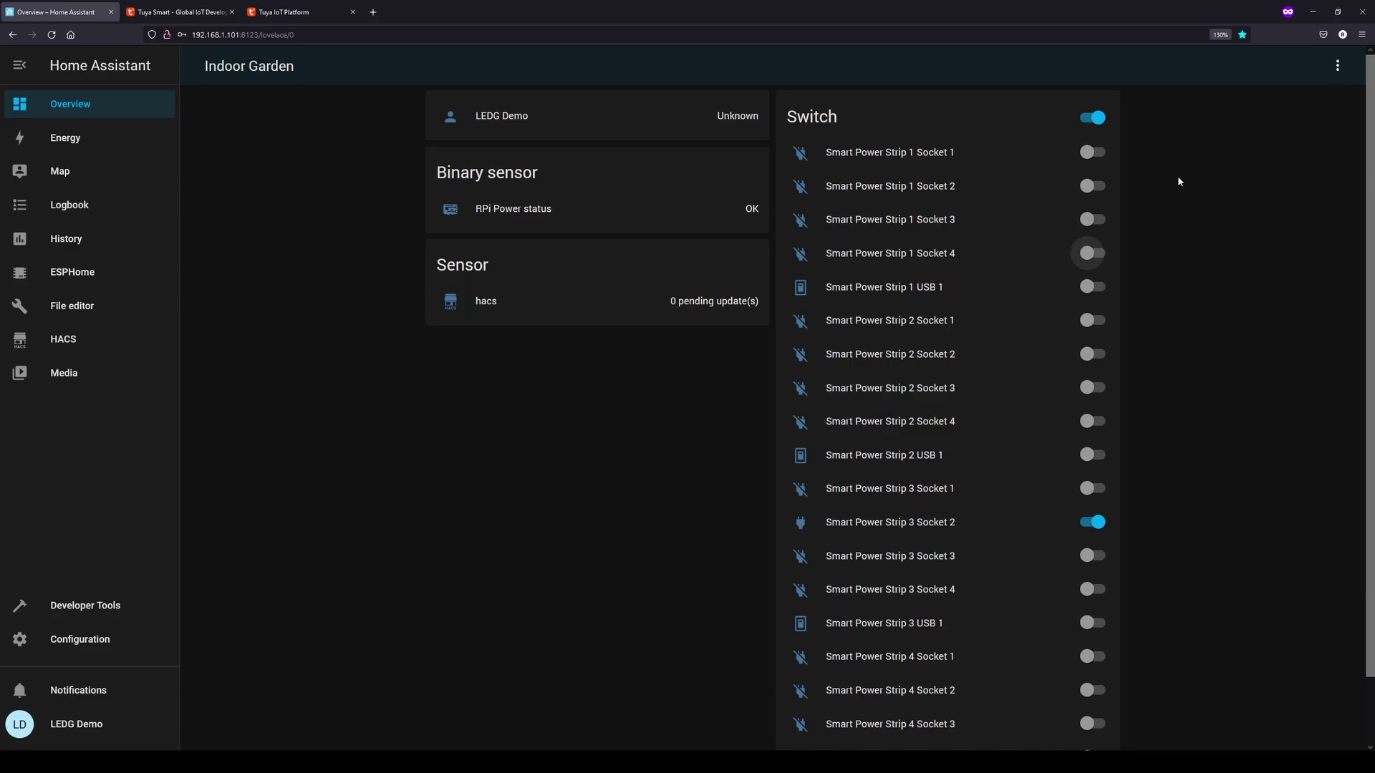
click(1334, 70)
Choose Edit Dashboard and opt to start with an empty dashboard
click(1298, 109)
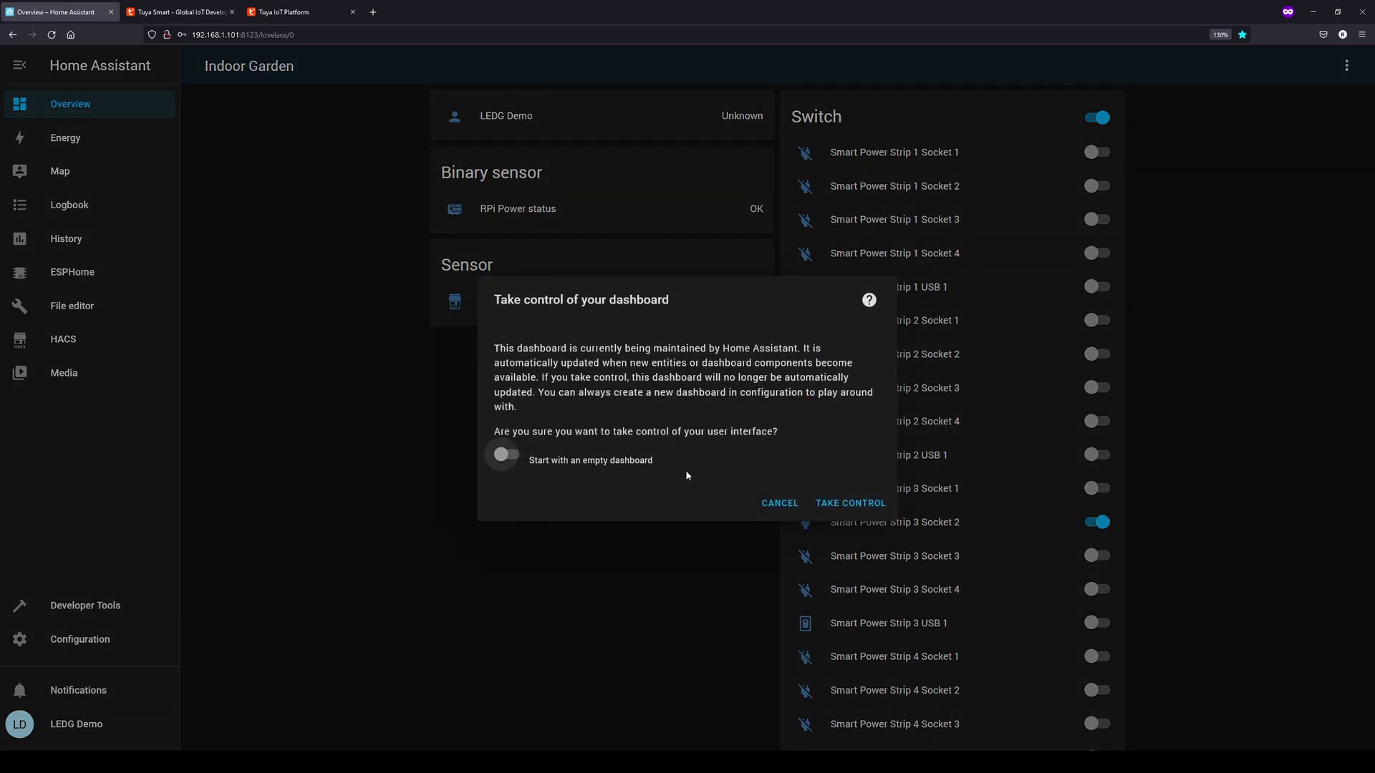
click(520, 464)
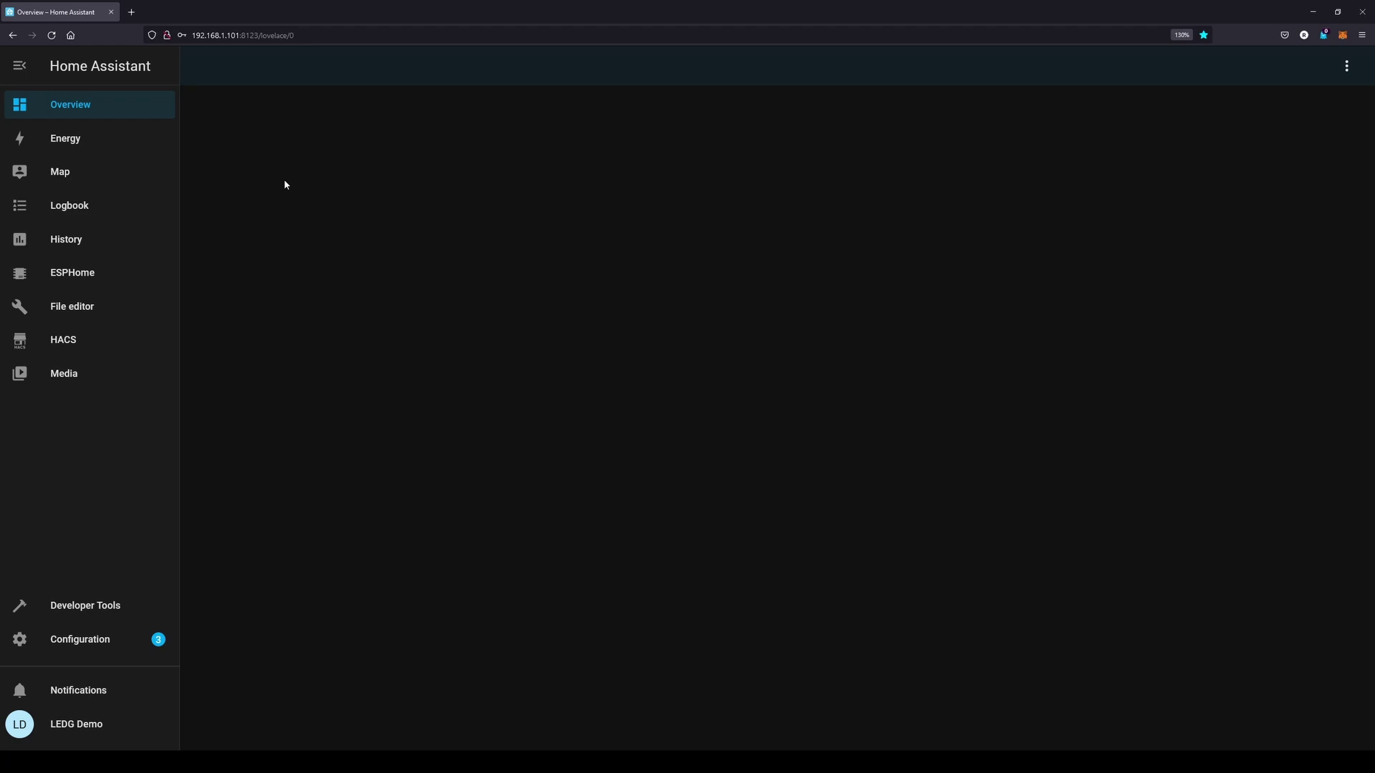
Open Smart Power Strip 1's device page from the descending-sorted Devices list
click(82, 640)
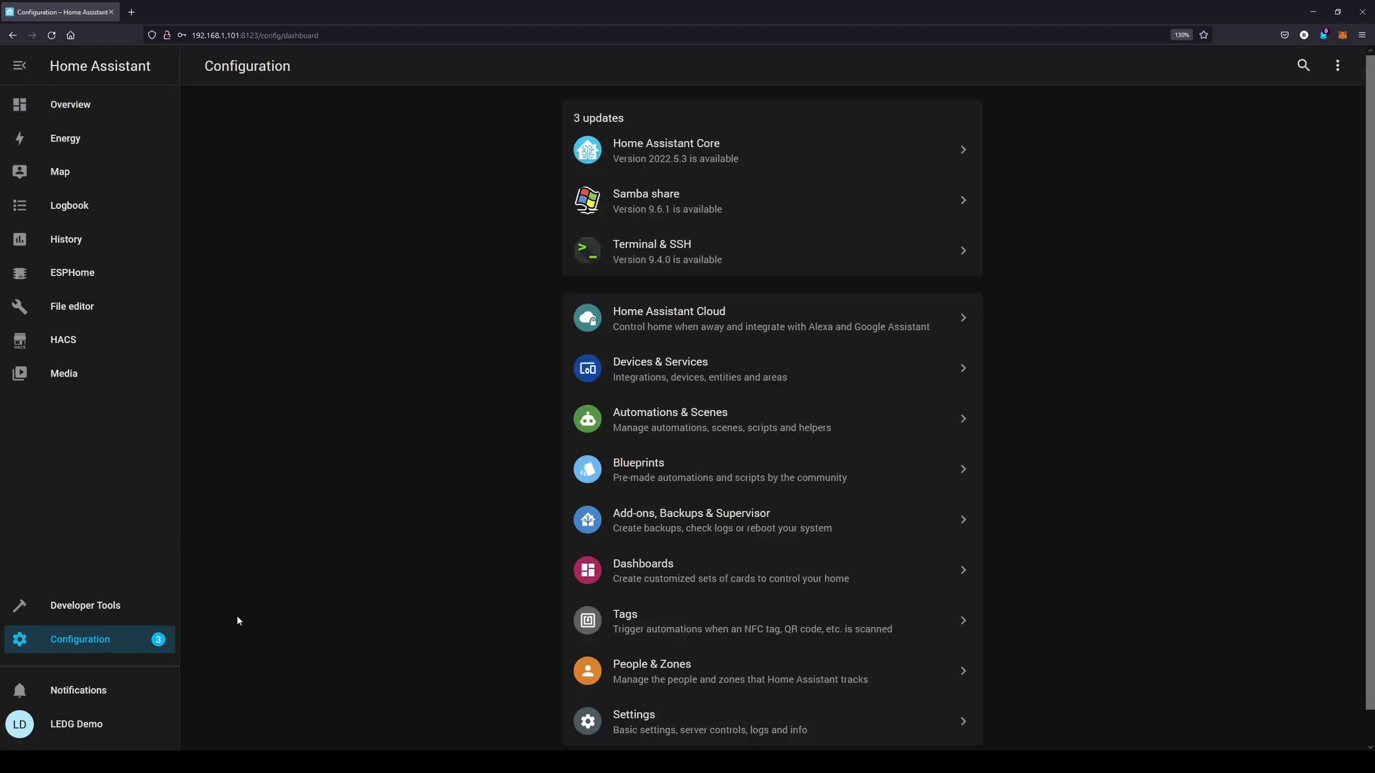
click(668, 373)
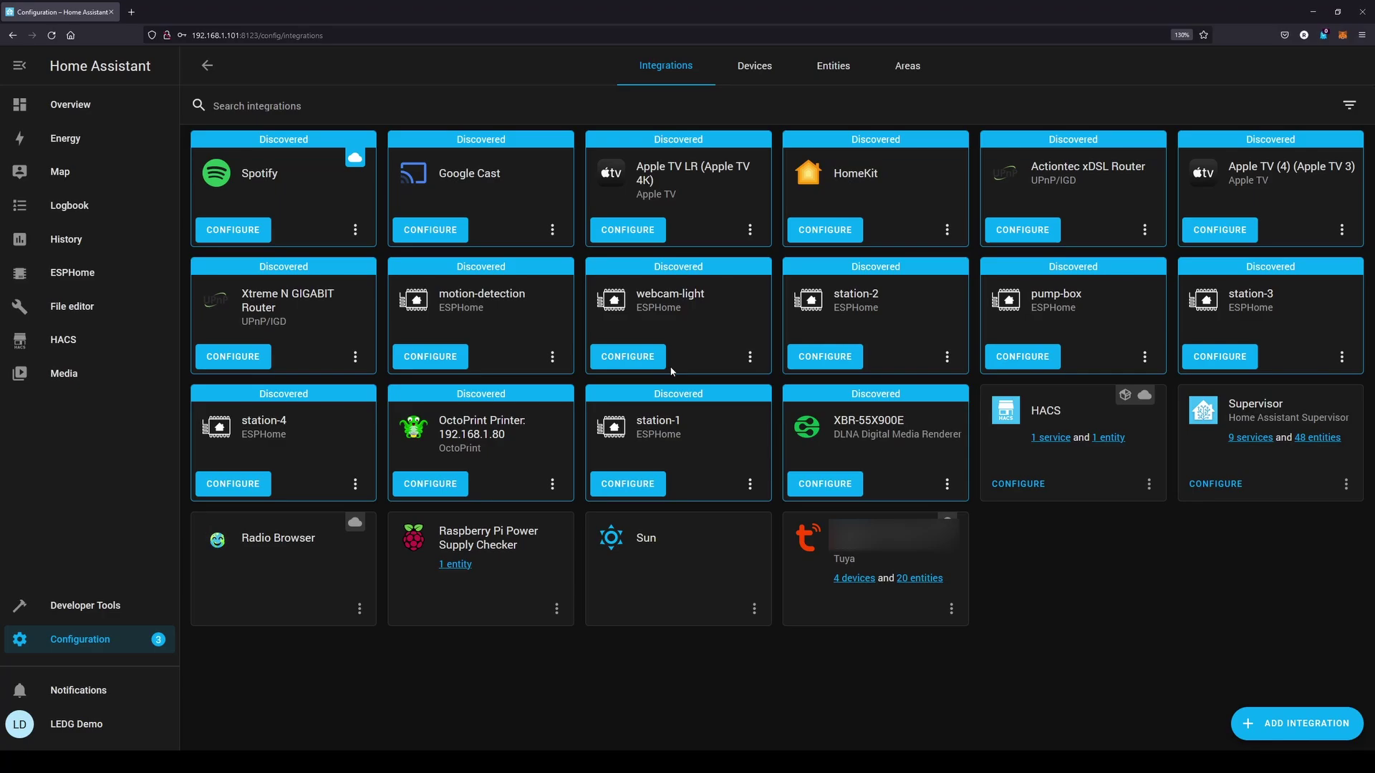
click(754, 65)
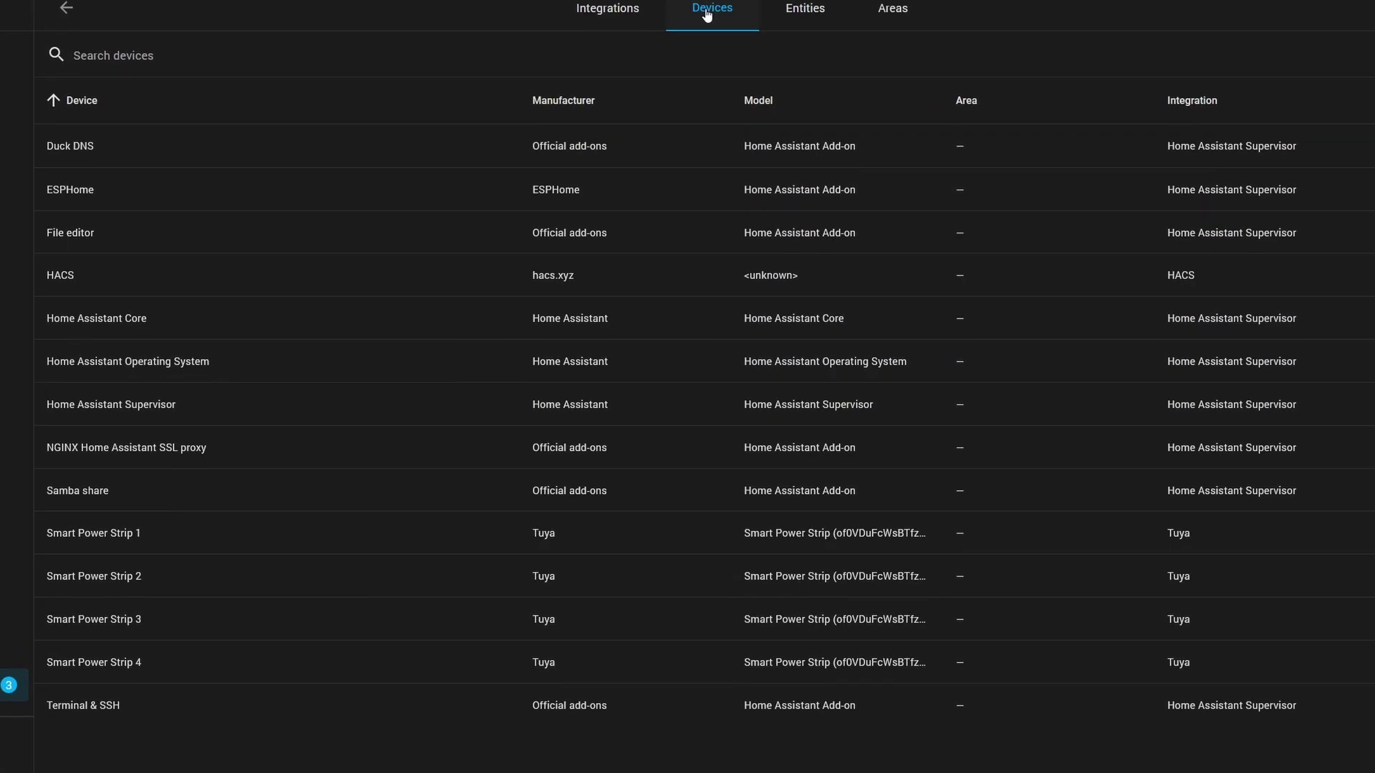
click(82, 105)
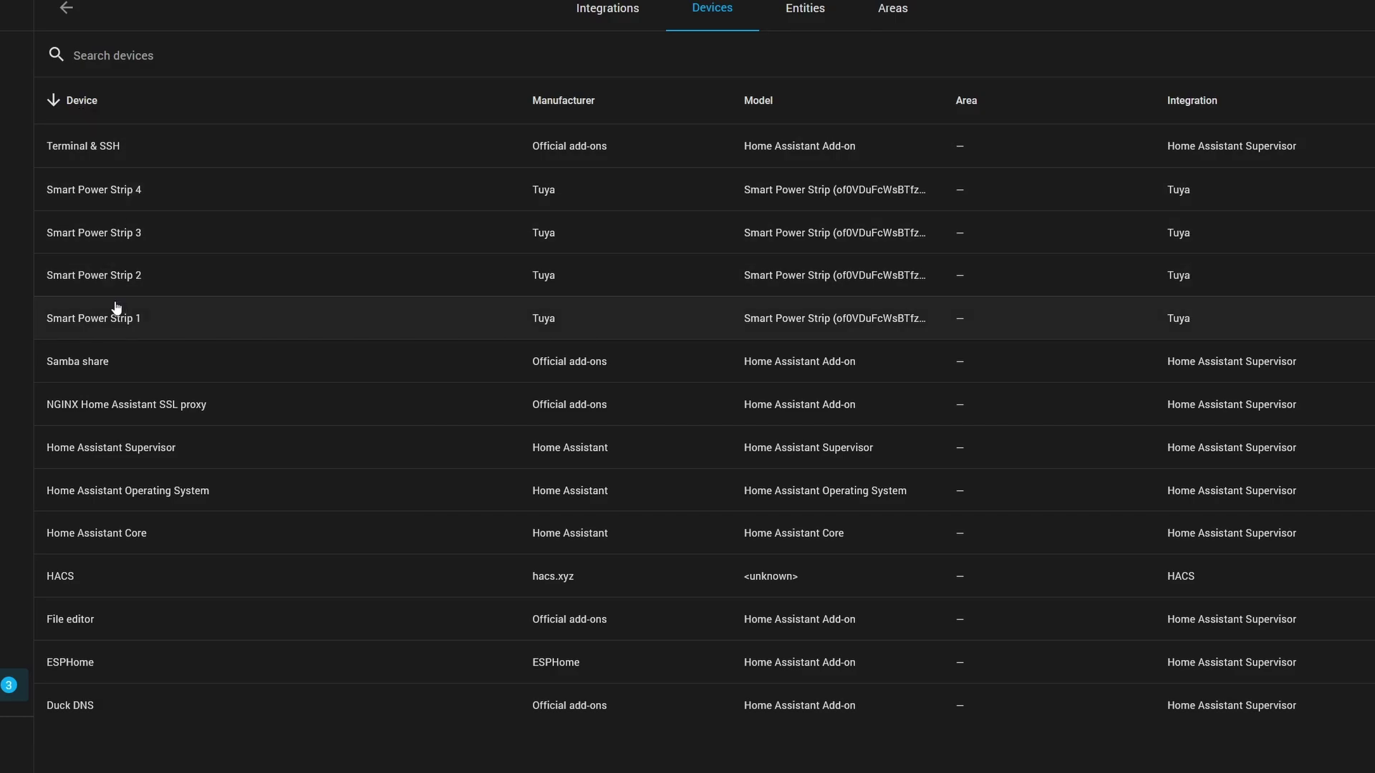
click(161, 325)
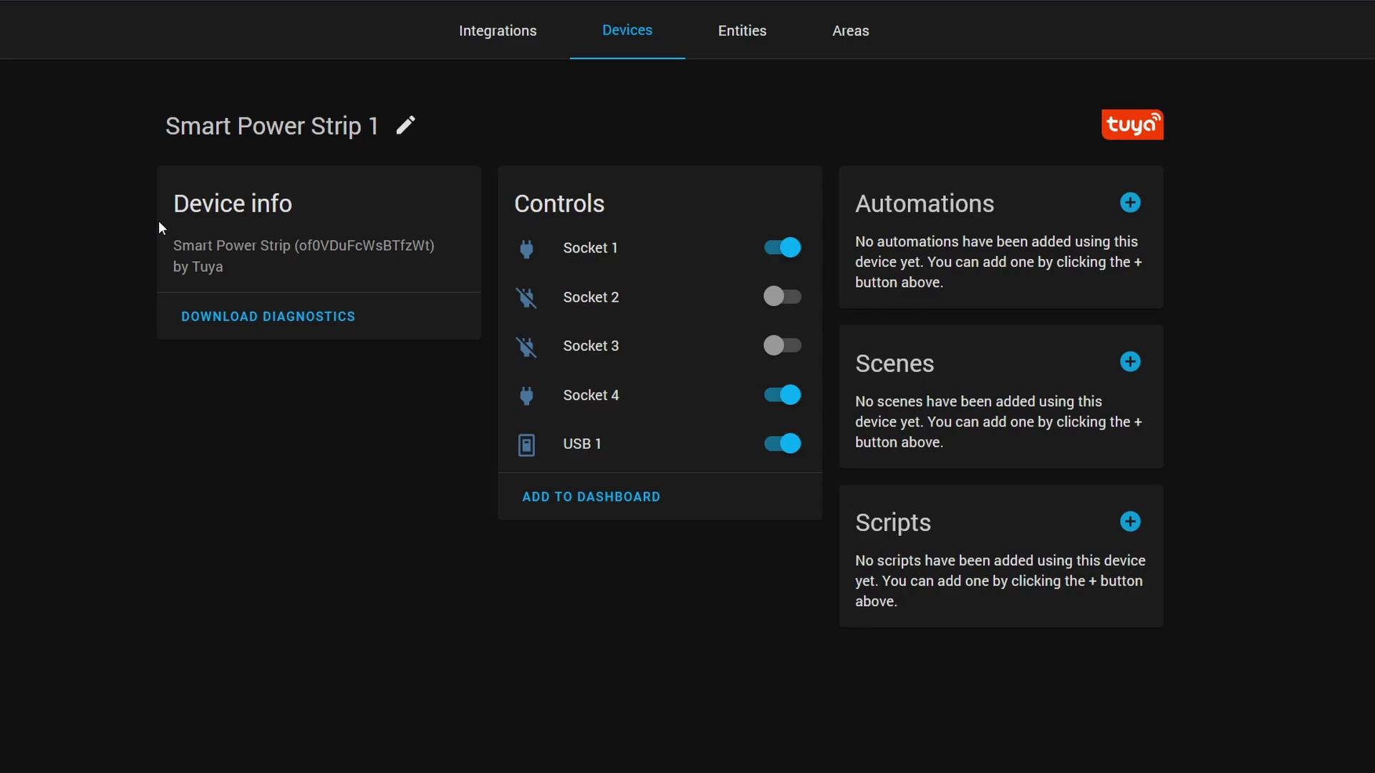
Rename the device to 'Smart Power Strip Station 1', keeping existing entity IDs
click(403, 130)
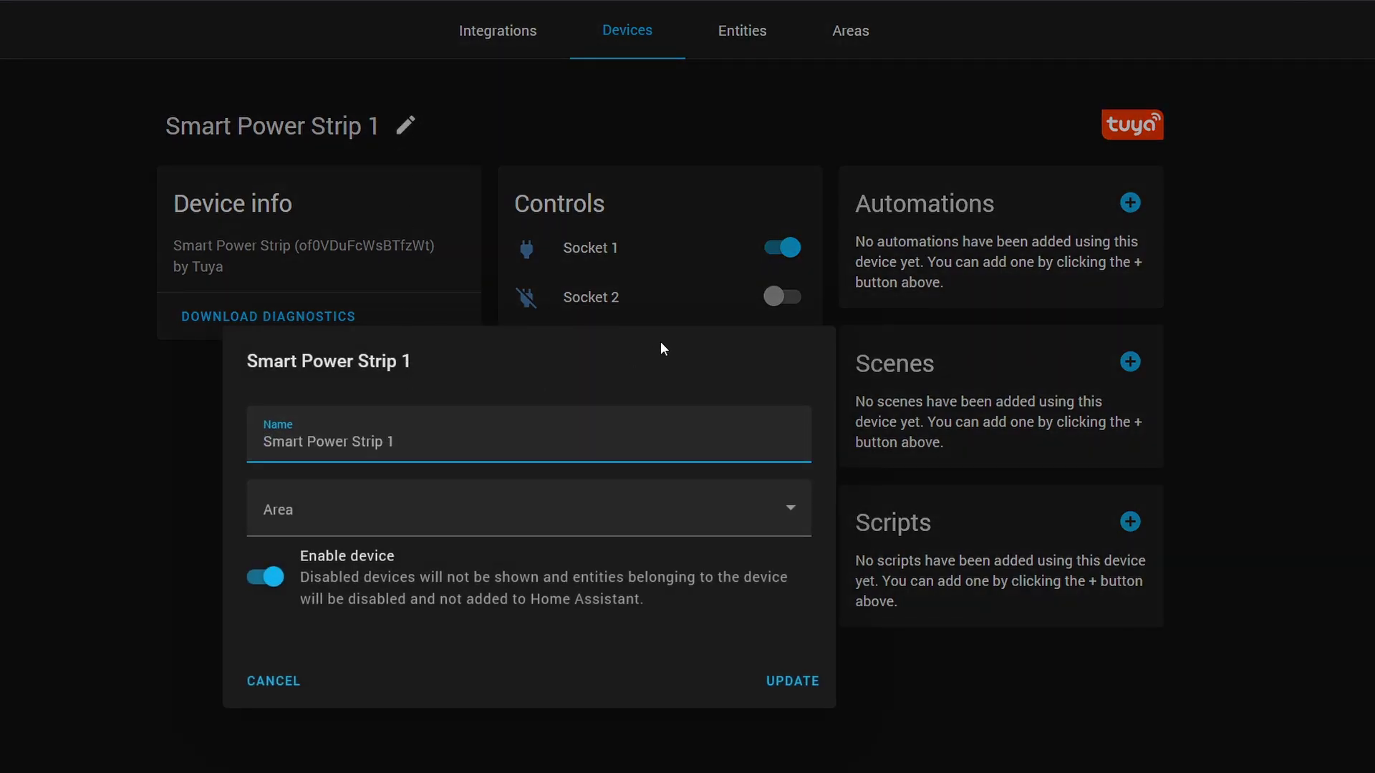
key(ctrl+a)
text(Smart Power Strip Station 1)
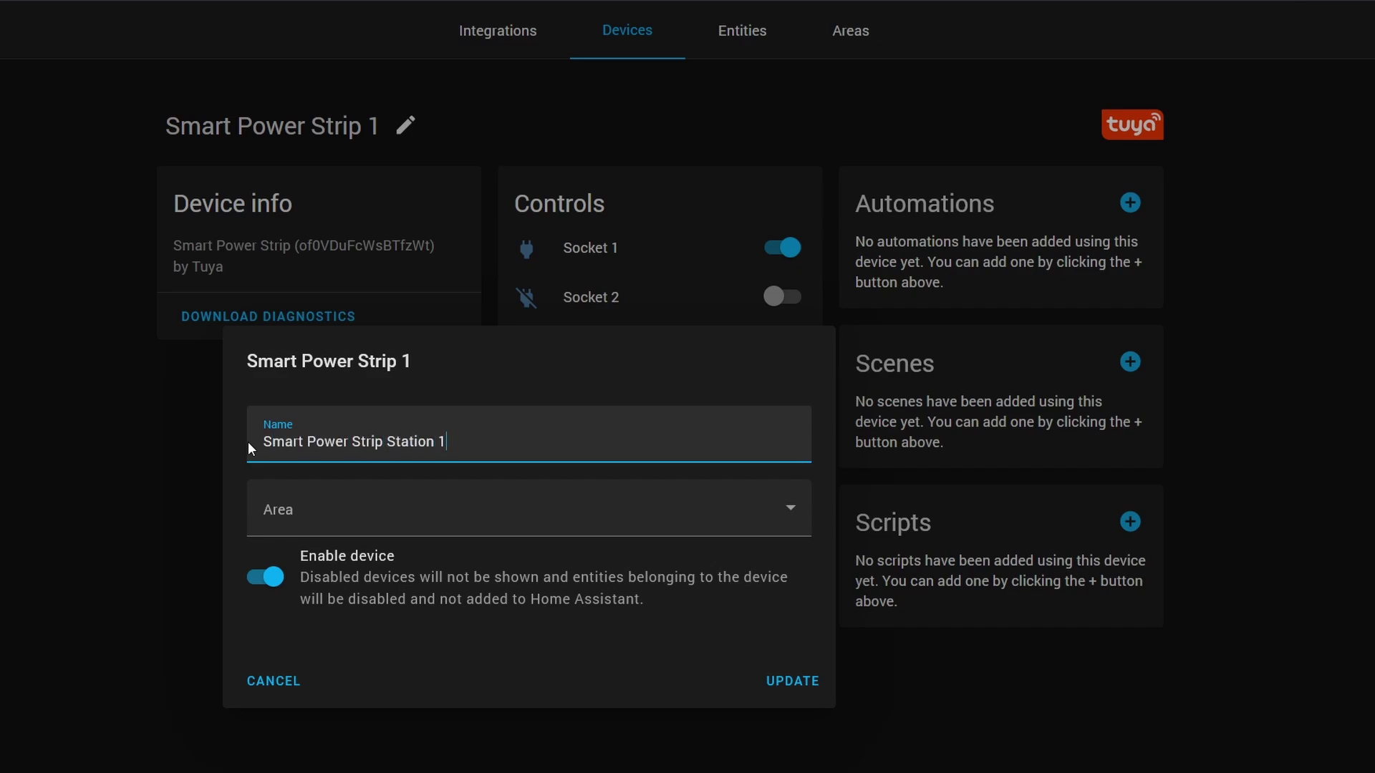
click(792, 681)
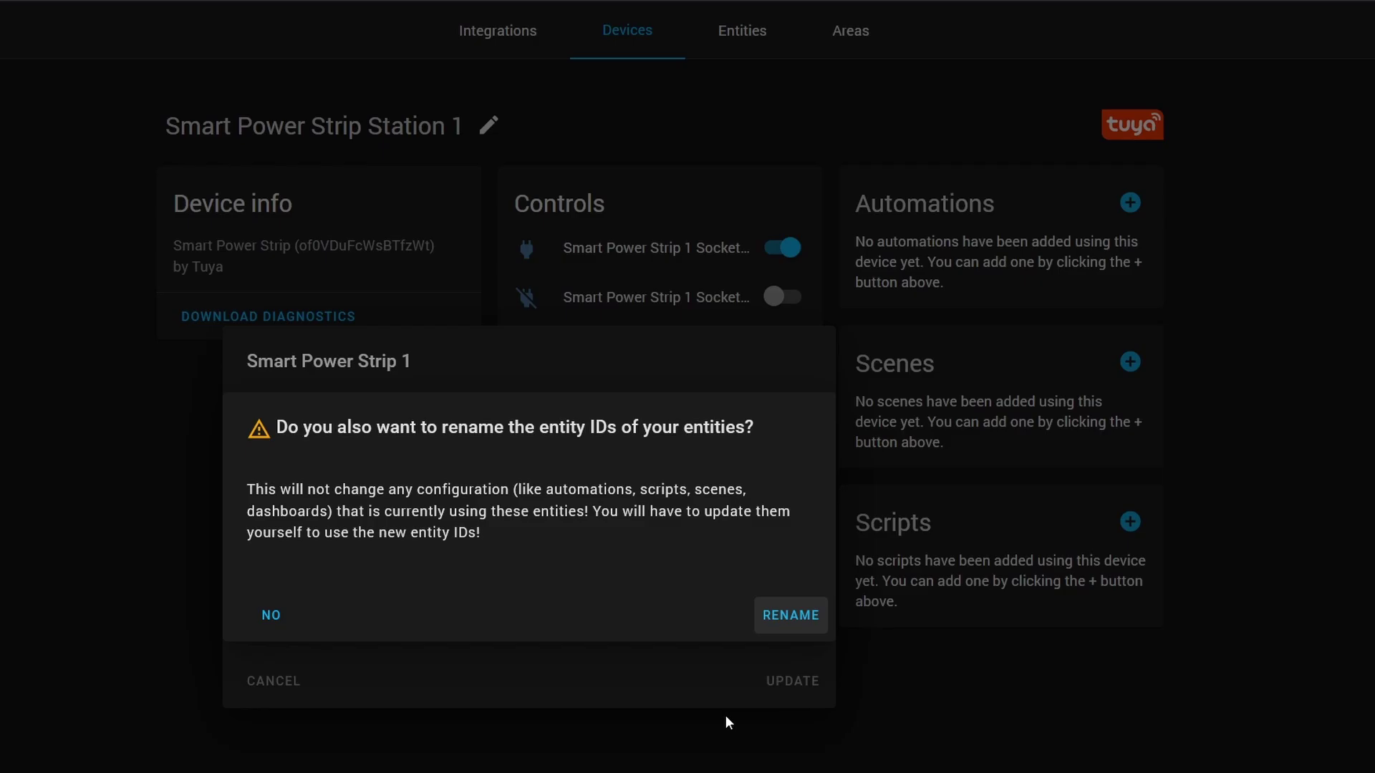
click(263, 618)
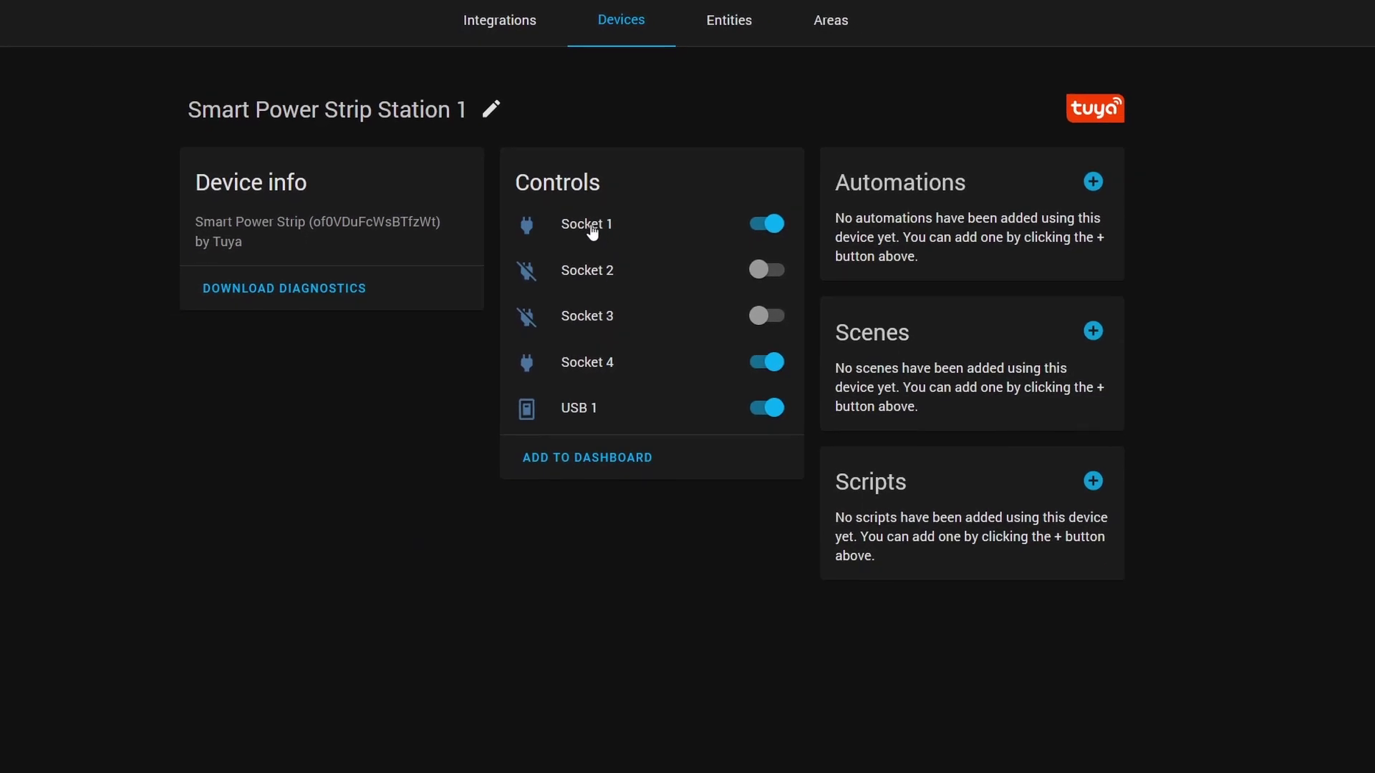
Name Socket 1 'PS1-1 T1 Light 1' with entity ID switch.ps1_1_t1_light_1
click(592, 229)
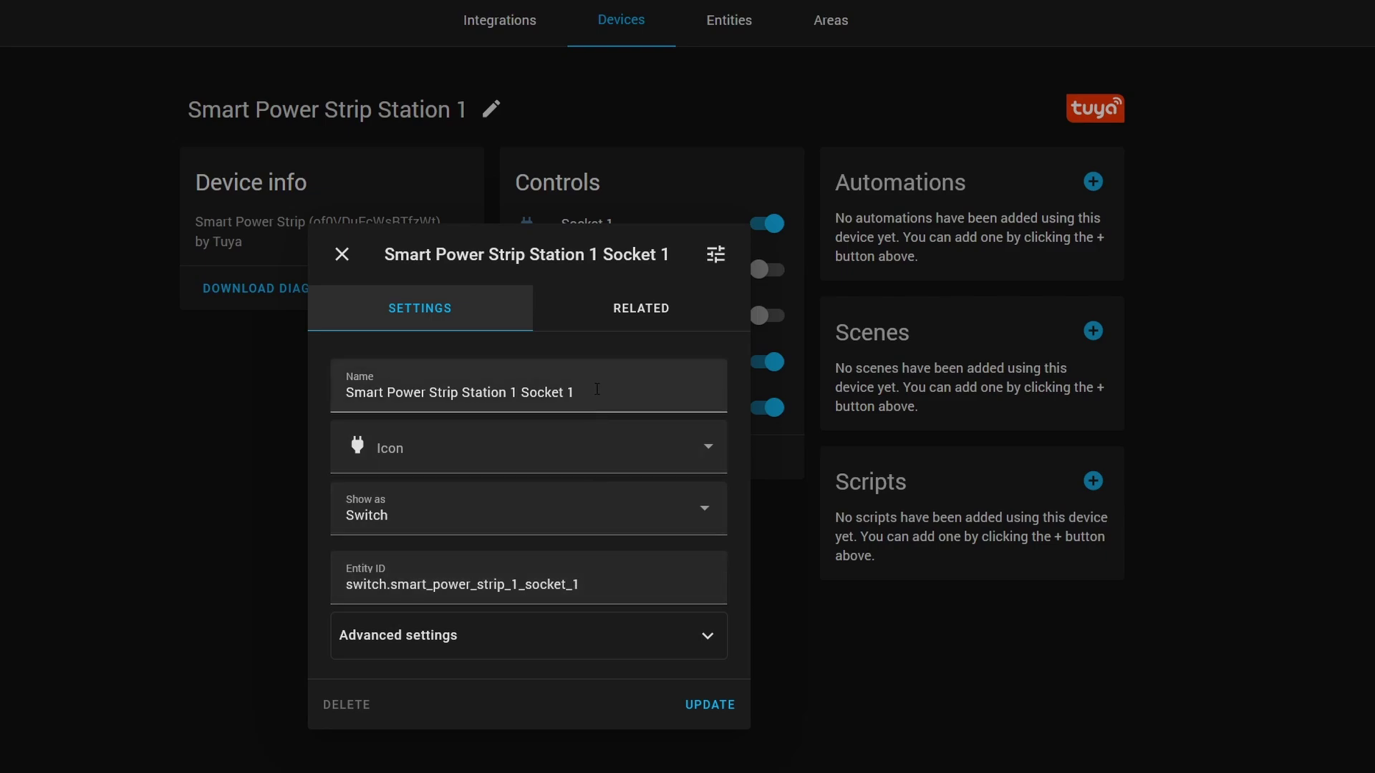
drag(597, 388, 309, 373)
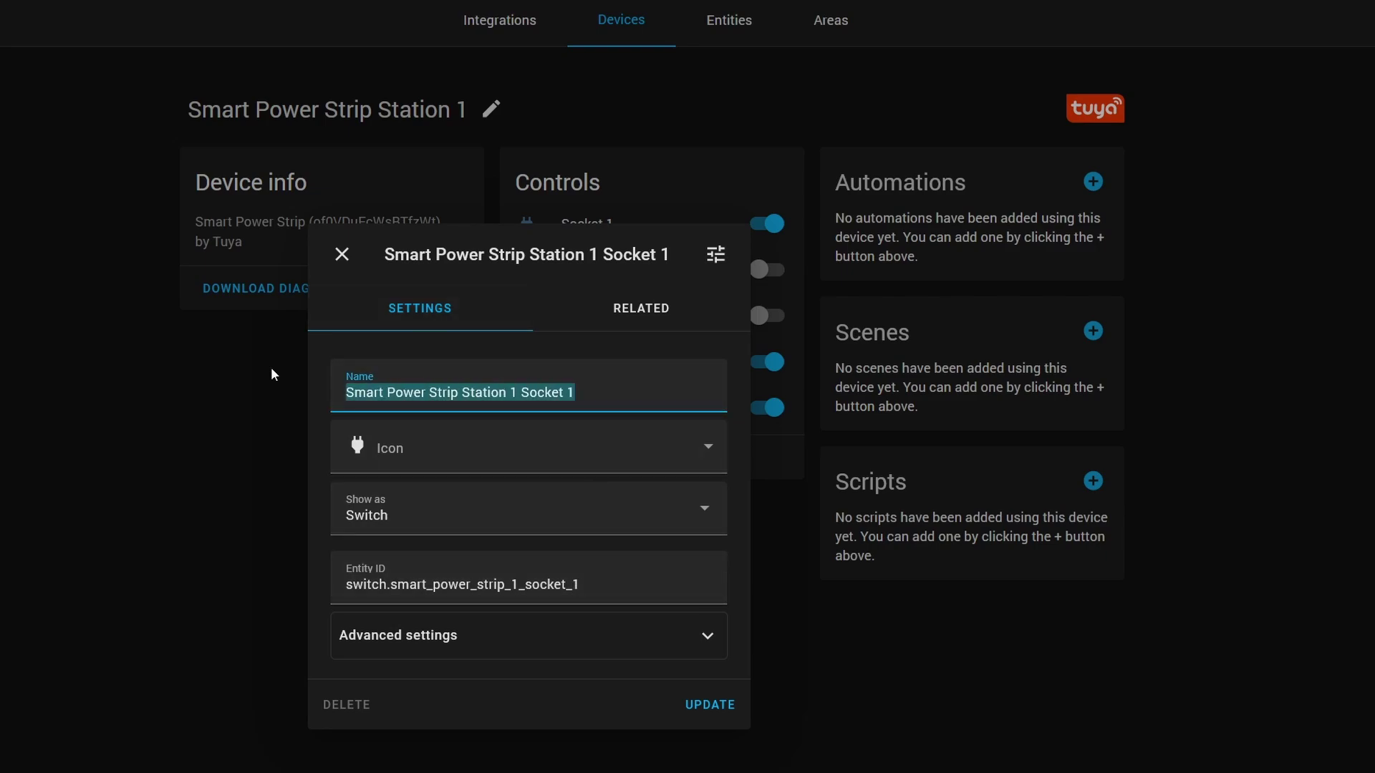
text(PS1-)
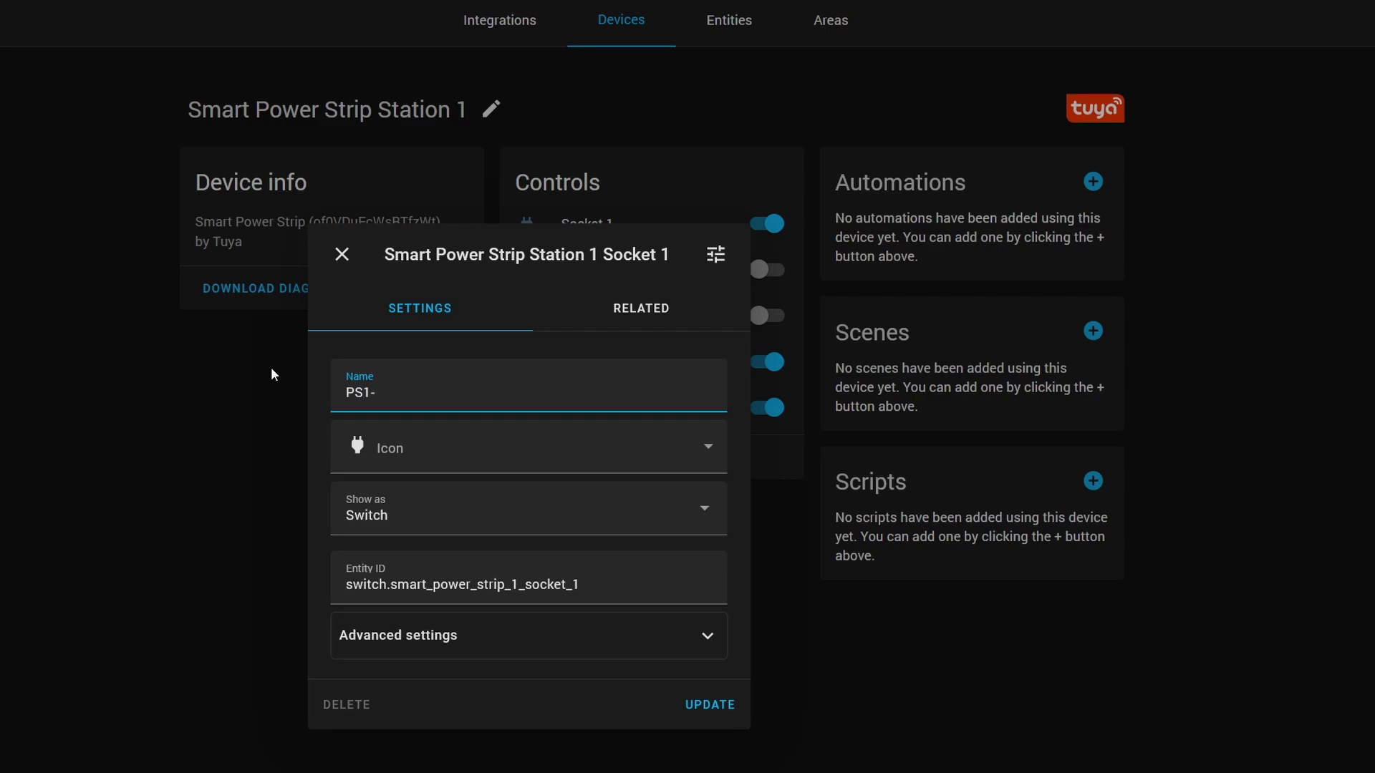
text(1)
text(T1 Light 1)
drag(611, 584, 392, 577)
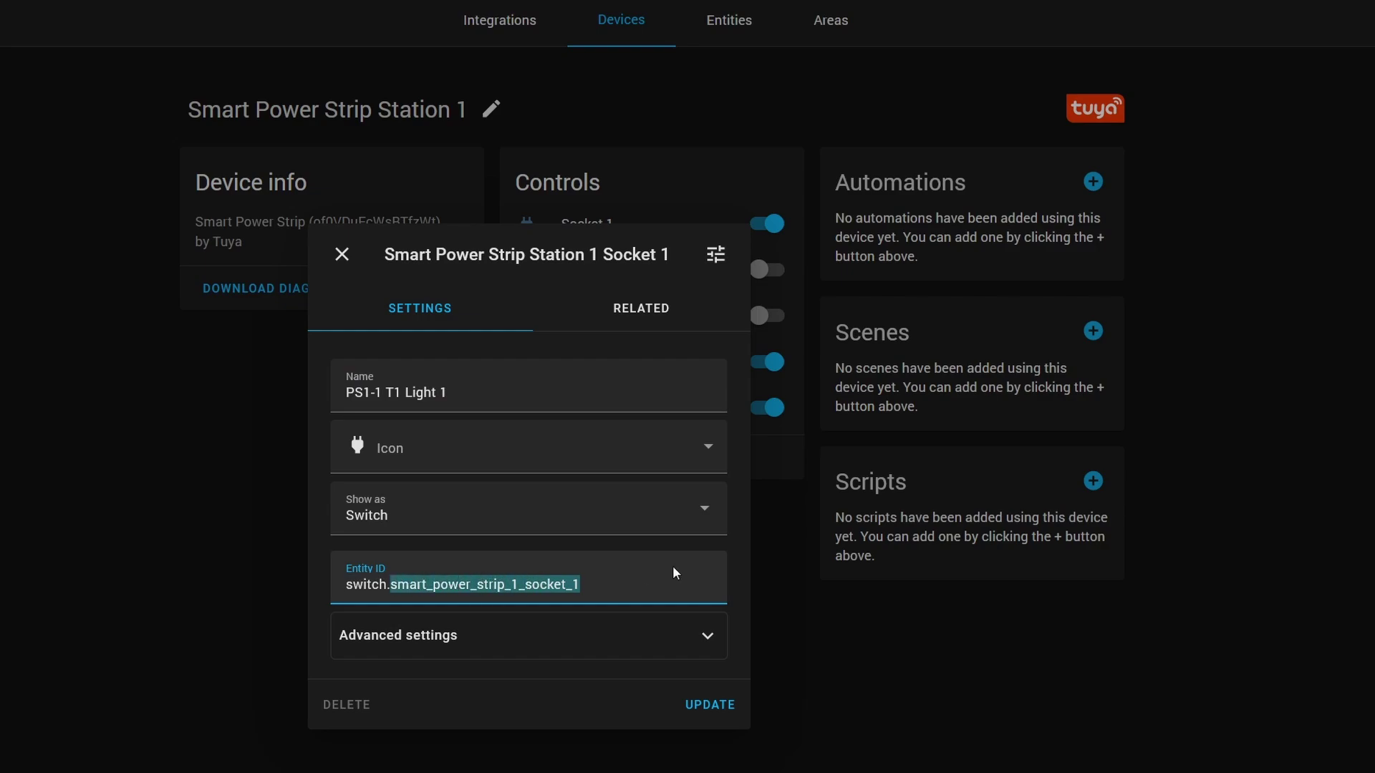
key(BackSpace)
text(p)
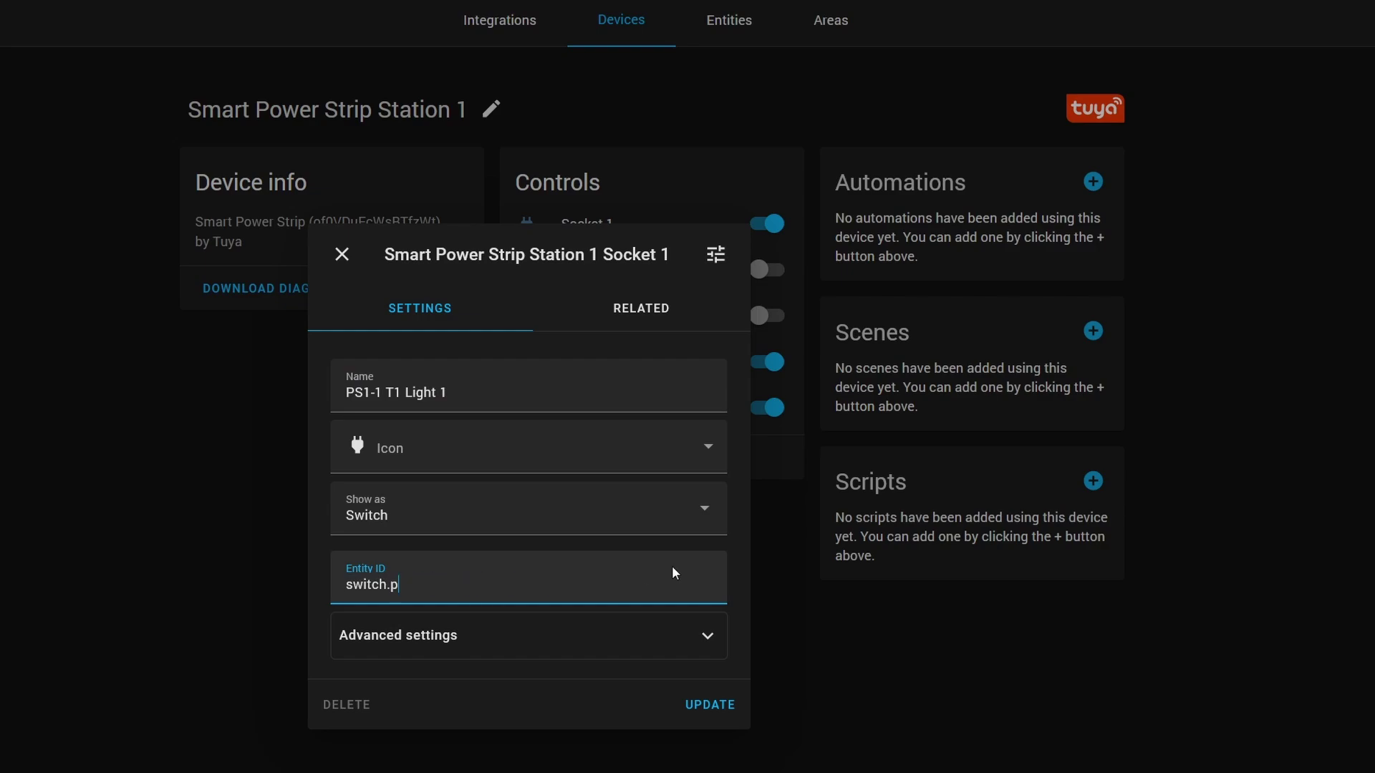
text(s1_1_t1_light_1)
click(709, 704)
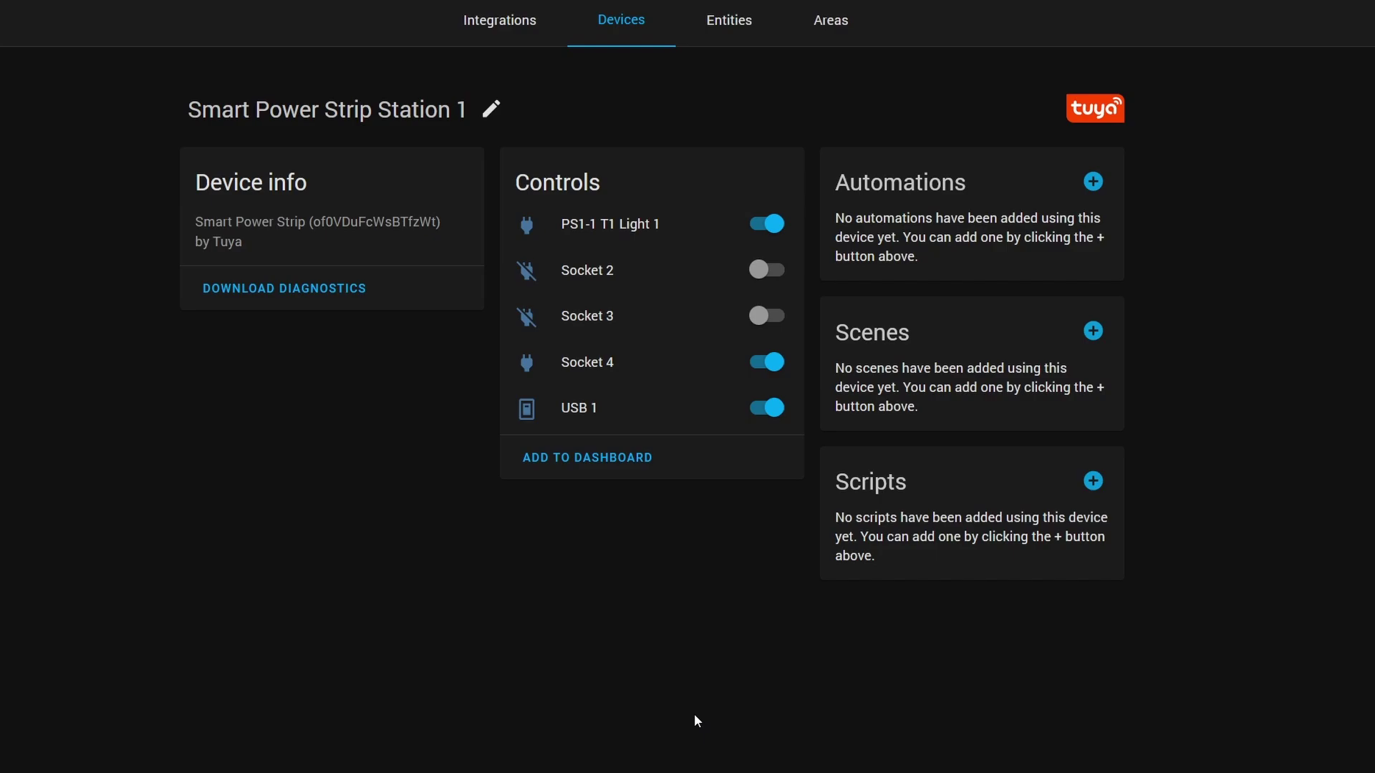
Rename Socket 2 to 'PS1-2 S1 Stir Pump' with entity ID suffix ps1_2_s1_stir_pump
click(595, 269)
key(ctrl+a)
text(PS1-2 )
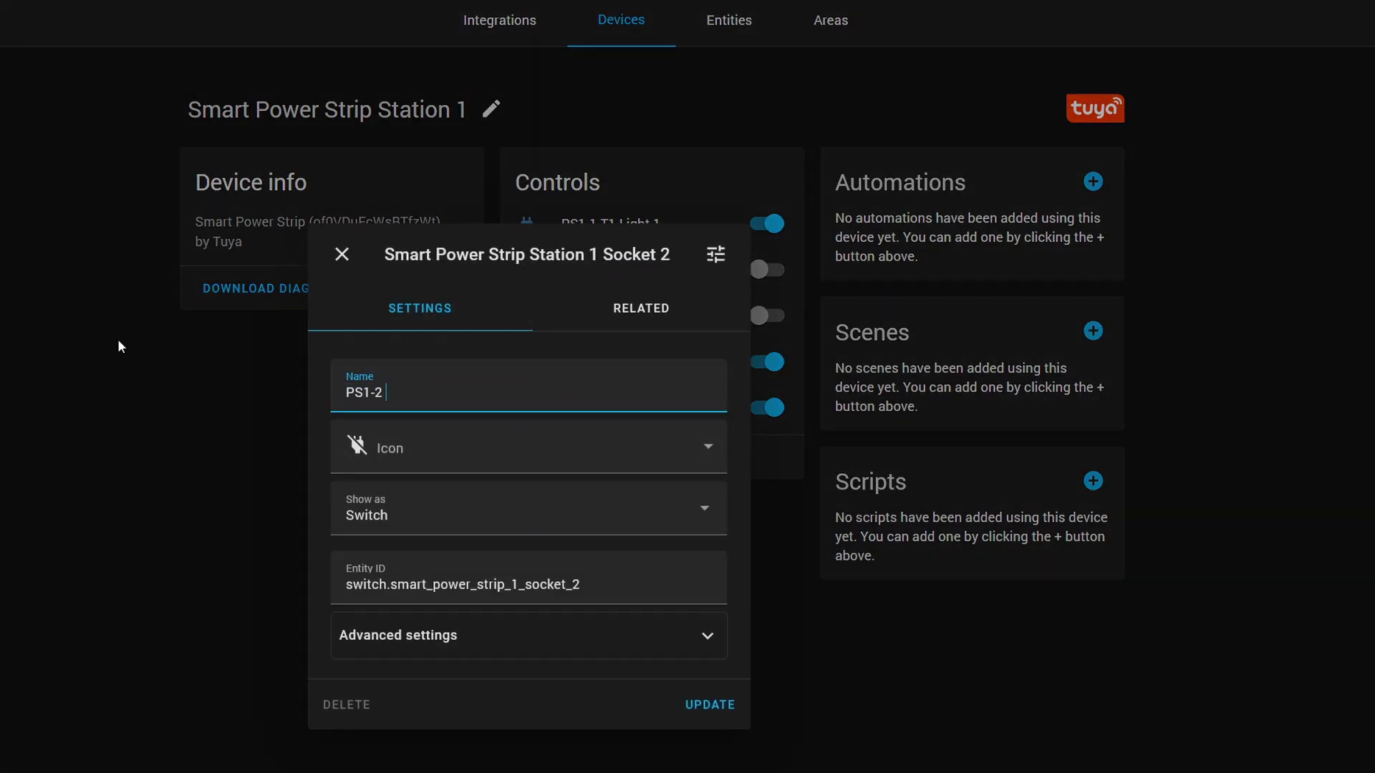
text(S1 Stir Pump)
double_click(390, 605)
text(ps1_2_stir_pump)
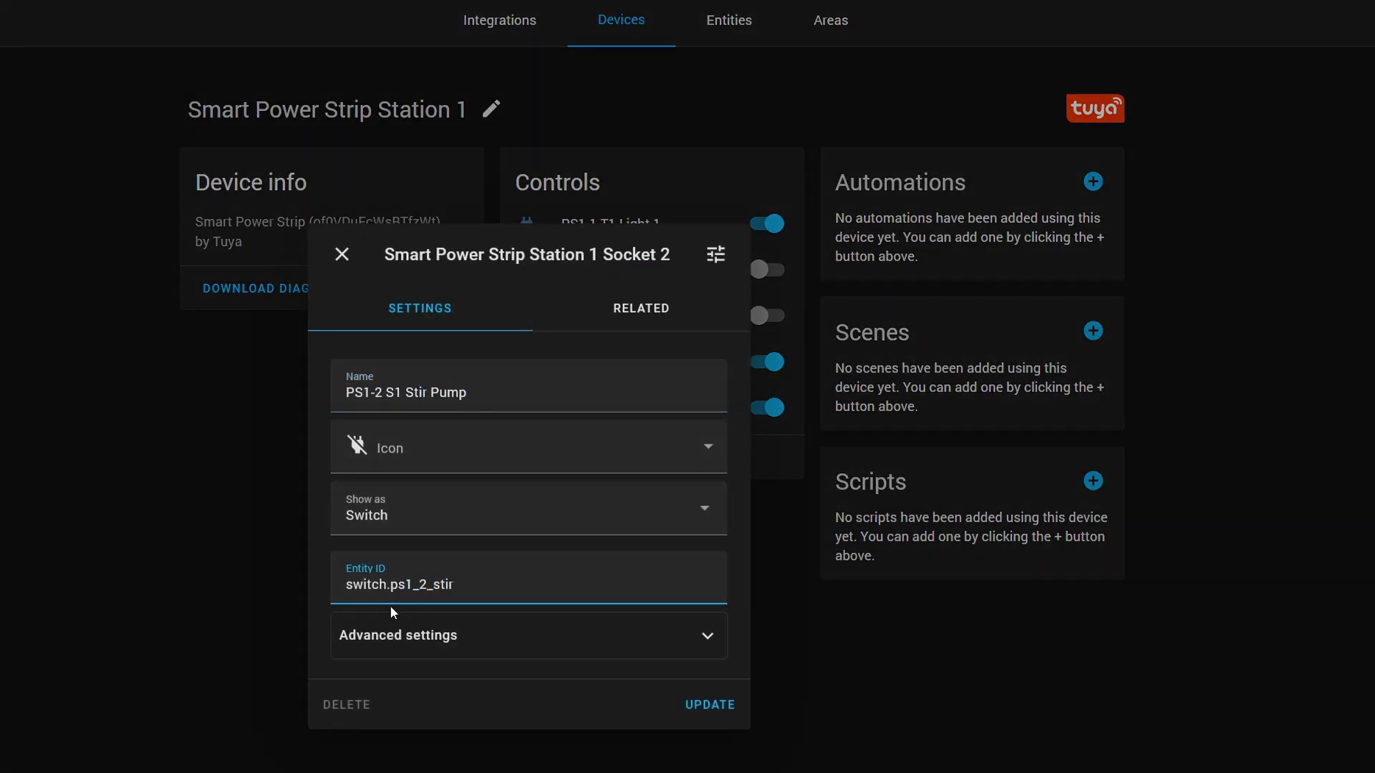
click(430, 584)
text(s1_s)
click(710, 705)
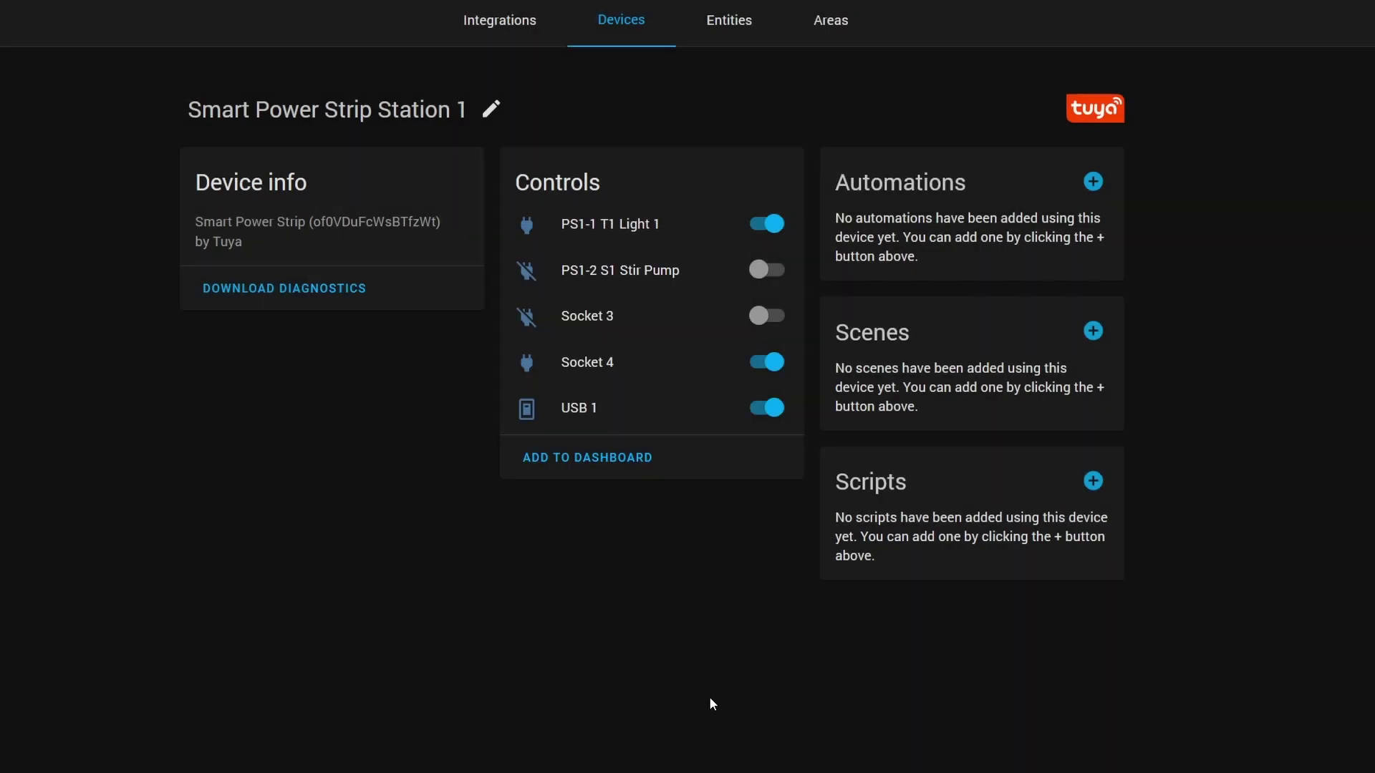
Rename Socket 3 to 'PS1-3 S1 Feed Pump' with entity ID suffix Ps1_3_s1_feed_pump
click(596, 315)
text(PS1-3 S1 Feed Pump)
double_click(501, 584)
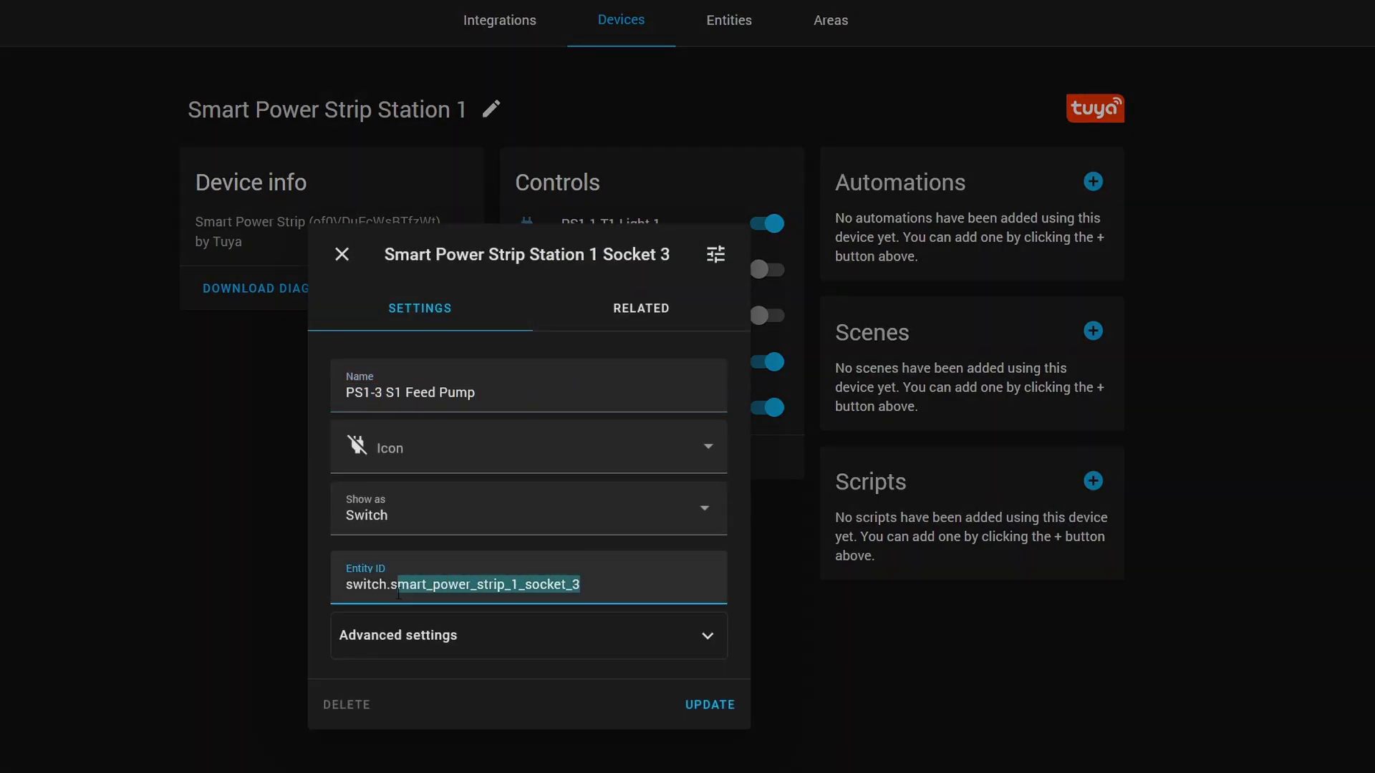
text(Ps1_3_s1_feed_pump)
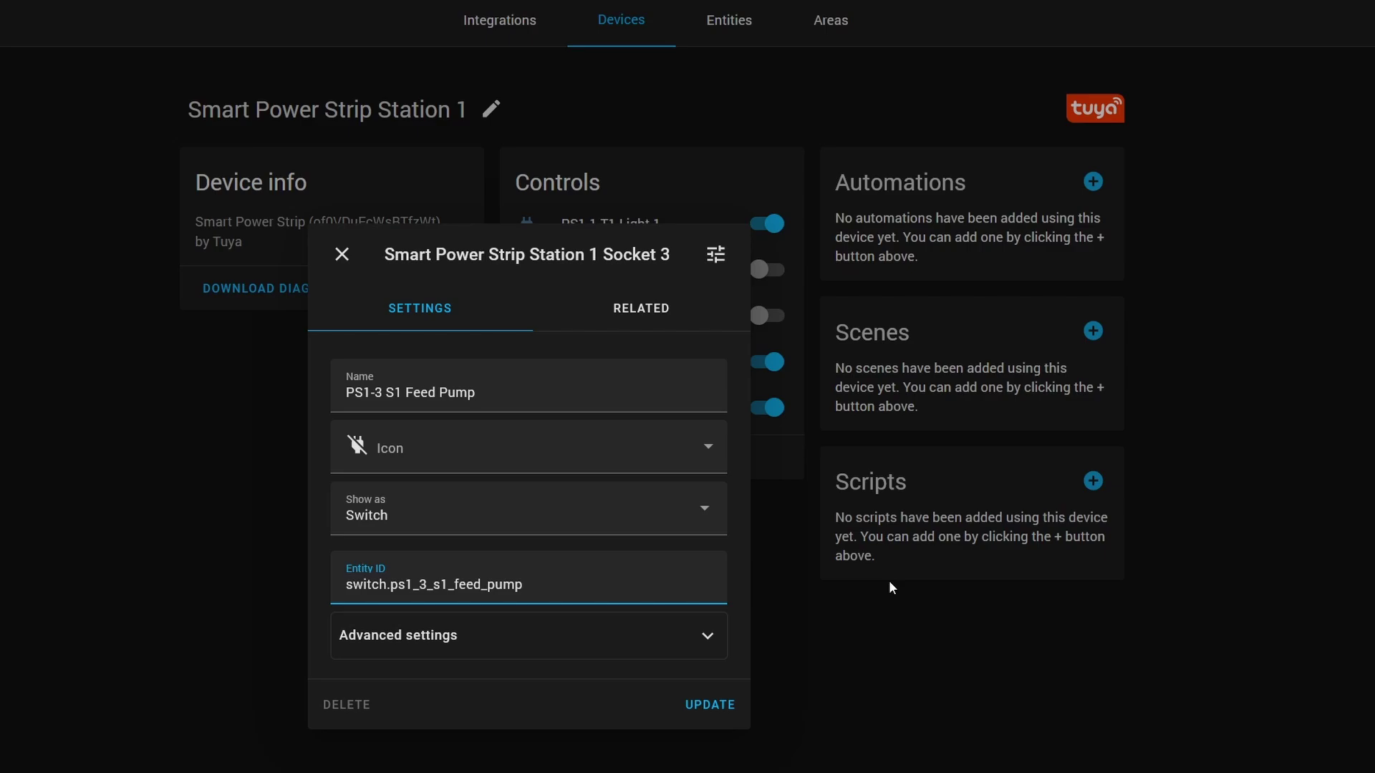
click(685, 705)
Rename Socket 4 to 'PS1-4 Spare' with entity ID suffix ps1_4_spare
click(609, 361)
text(PS1-4 Spare)
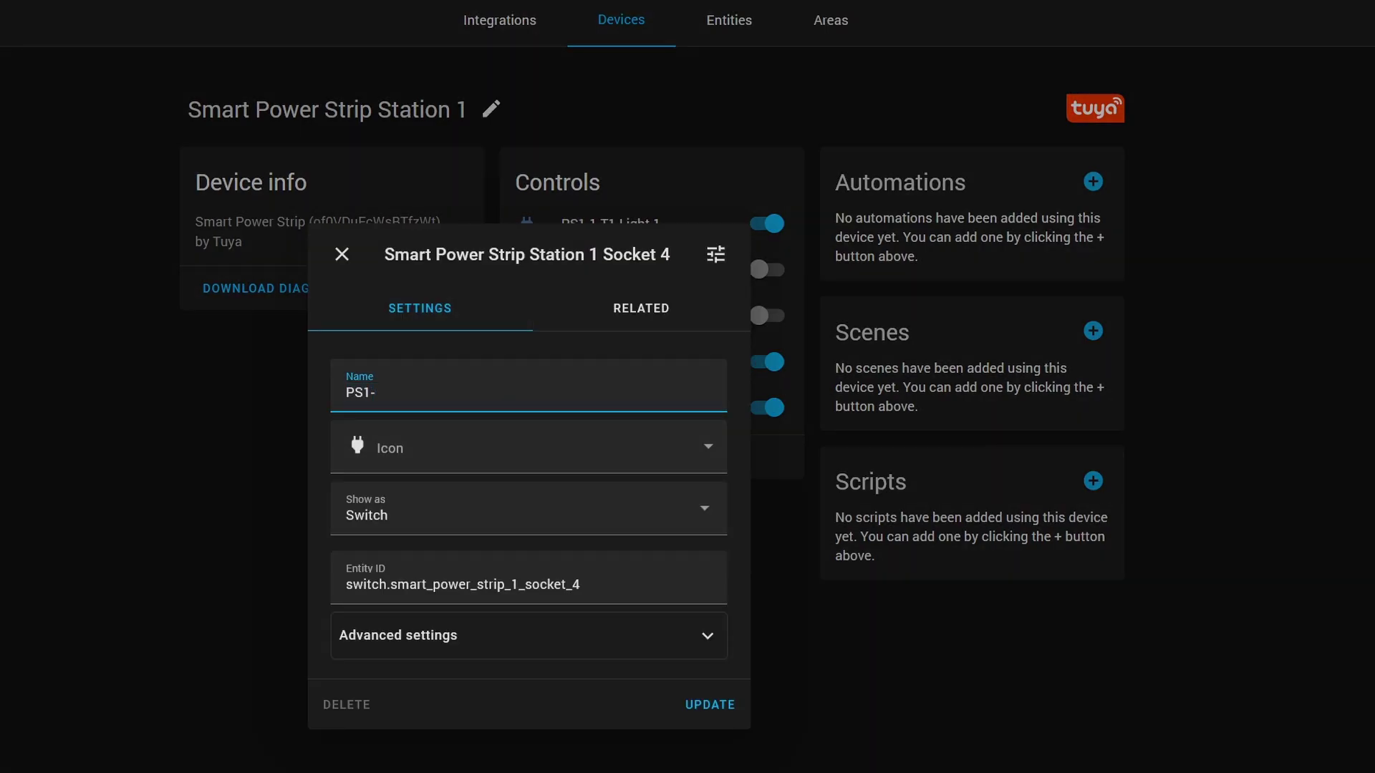
triple_click(502, 584)
double_click(501, 584)
text(ps1_4_spare)
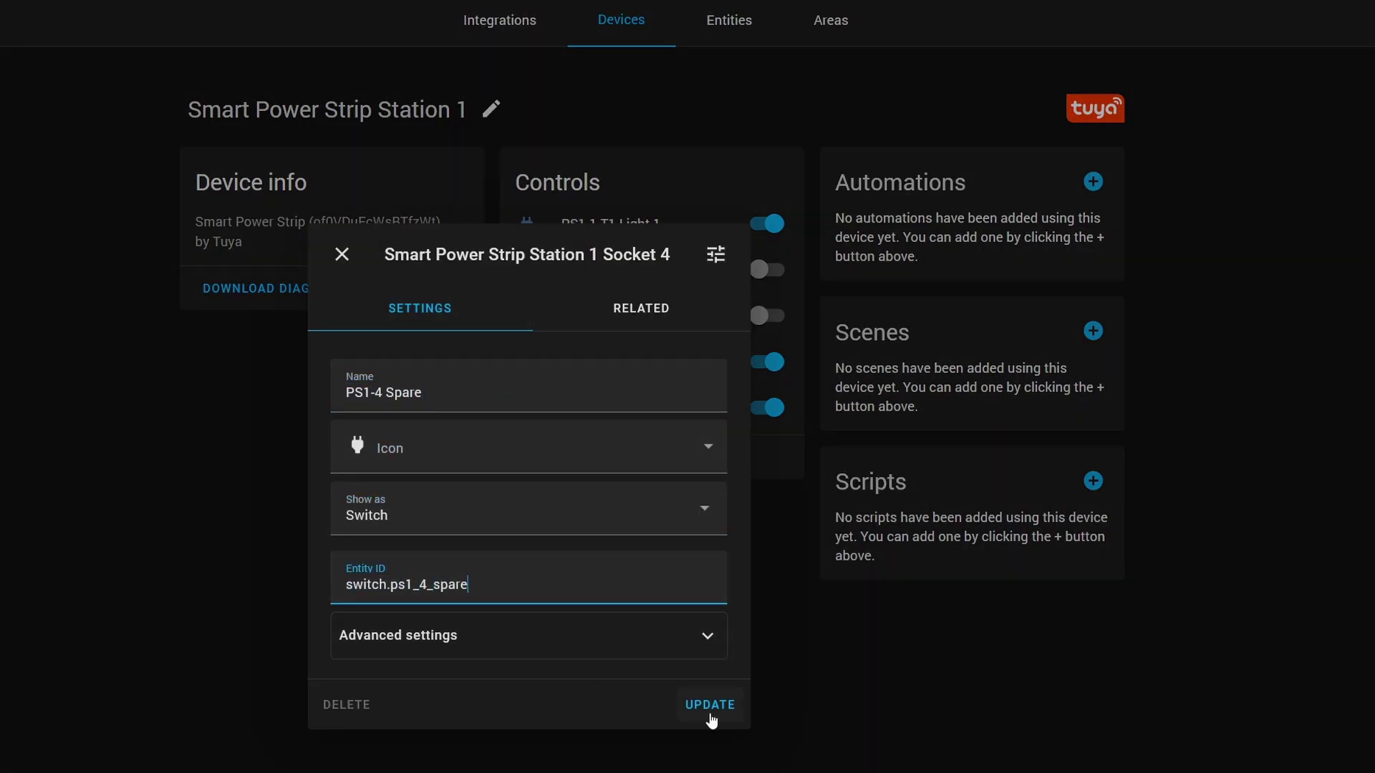
click(708, 706)
Rename USB 1 to 'PS1-USB' with entity ID suffix ps1-usb
click(580, 422)
text(PS1-USB)
double_click(498, 575)
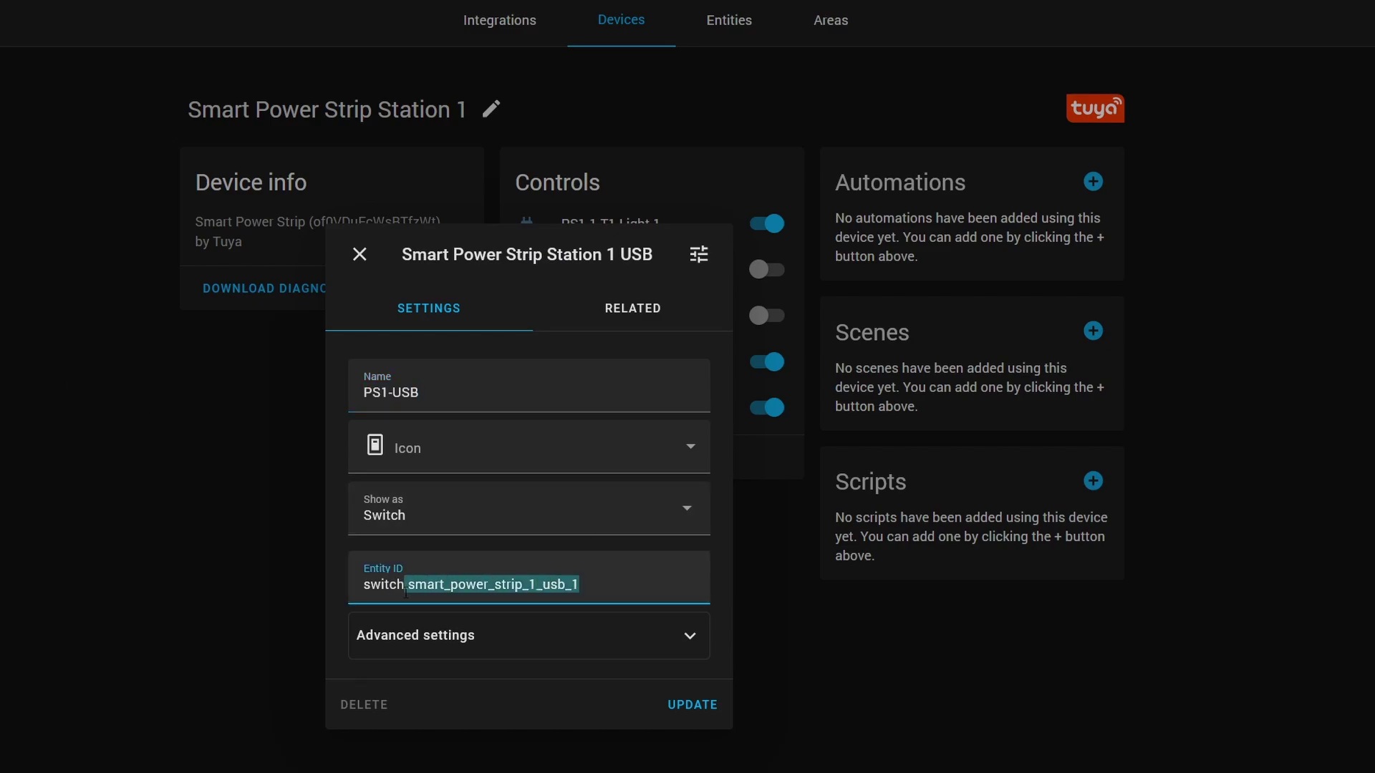
text(ps1-usb)
click(689, 705)
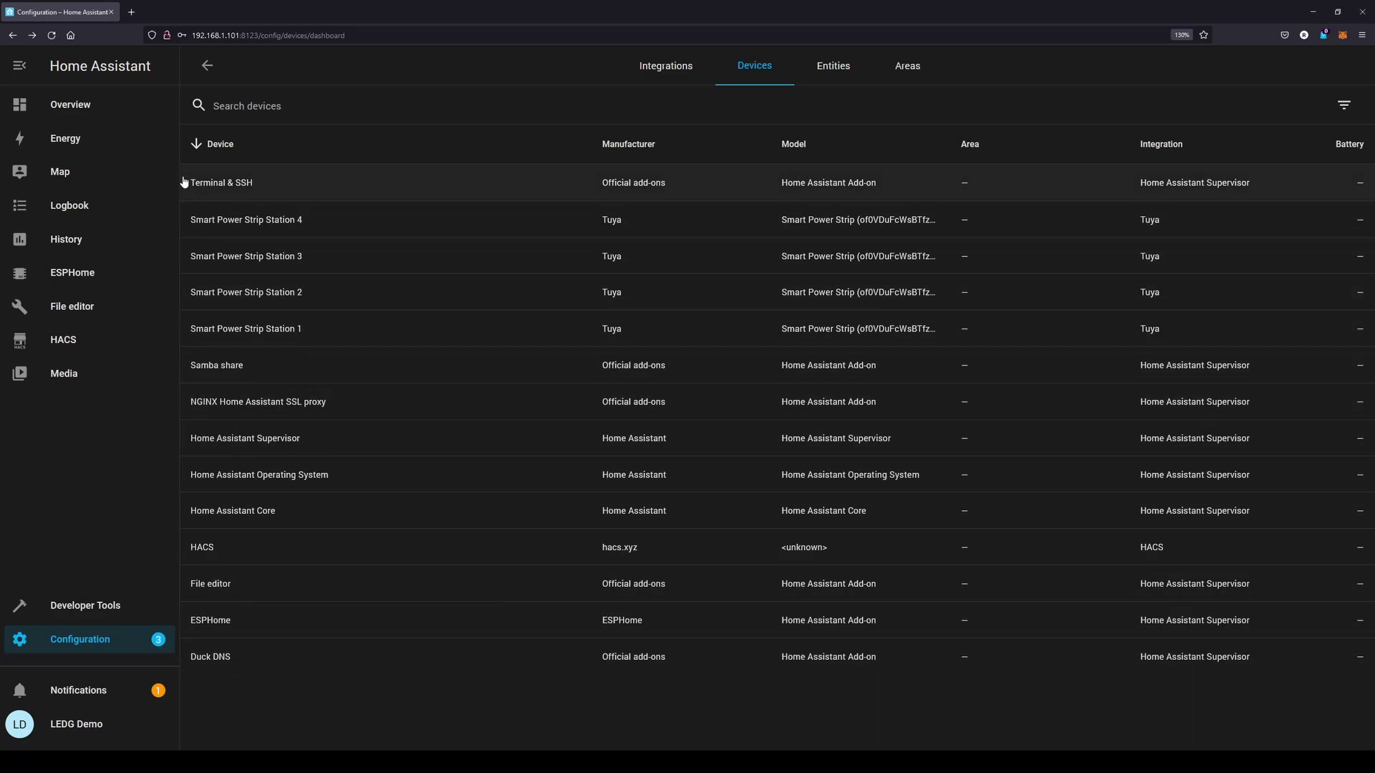
Put the Overview dashboard in edit mode and save a new view titled 'Power'
click(111, 108)
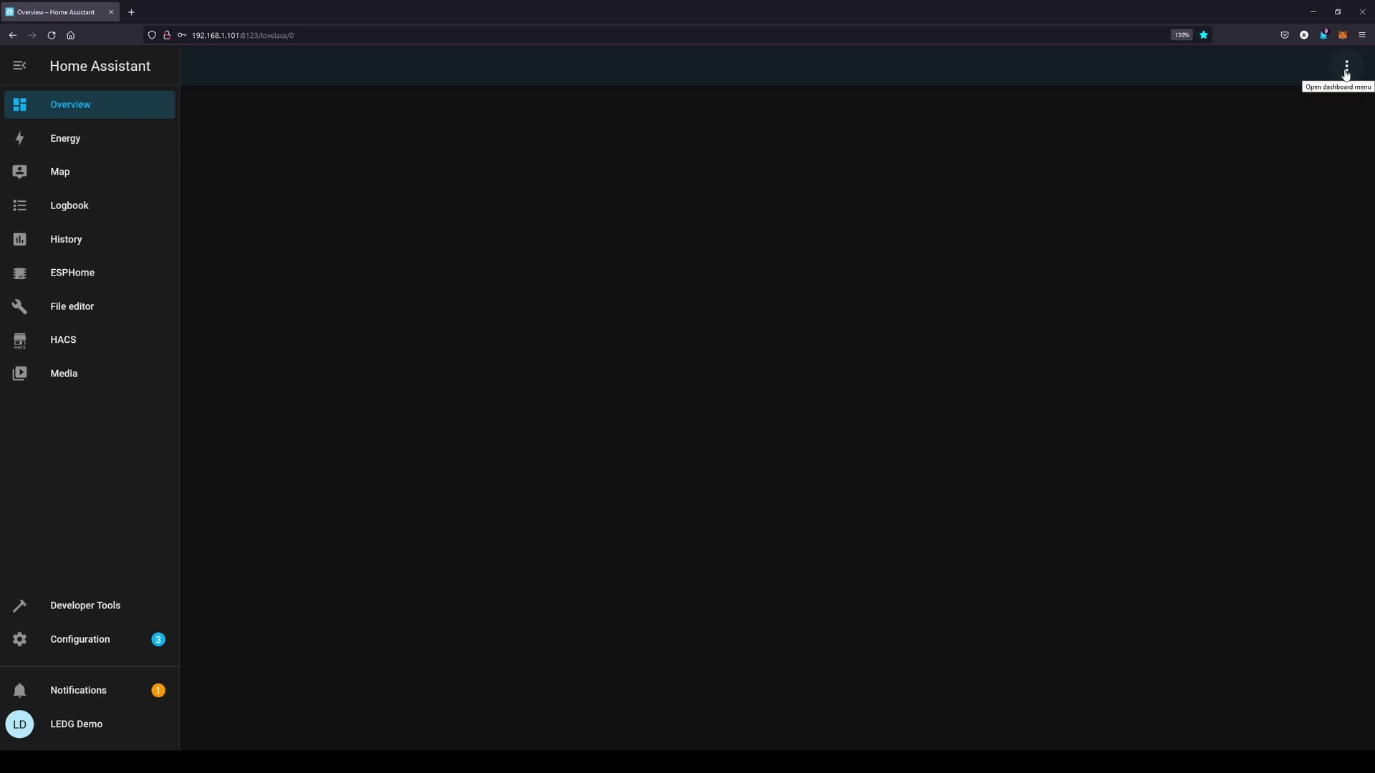
click(1346, 69)
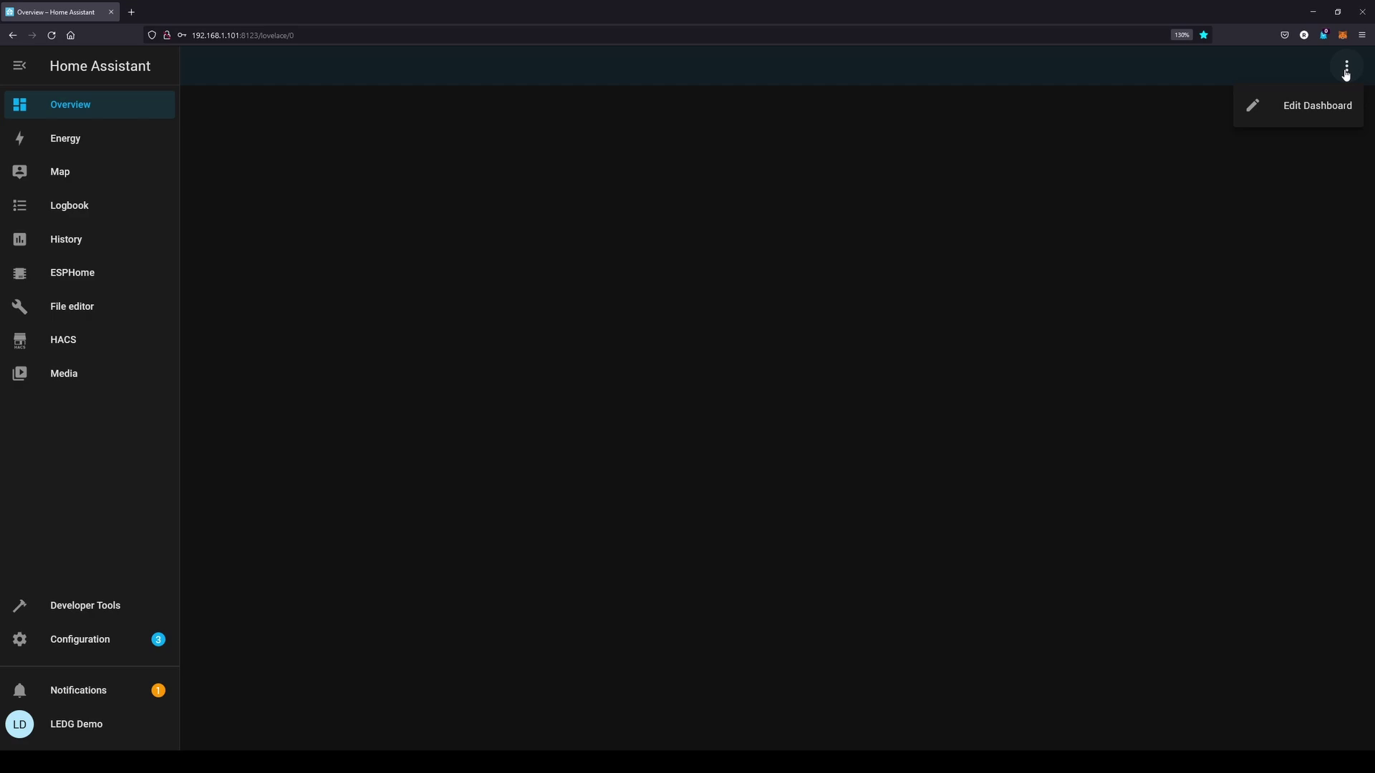
click(1288, 106)
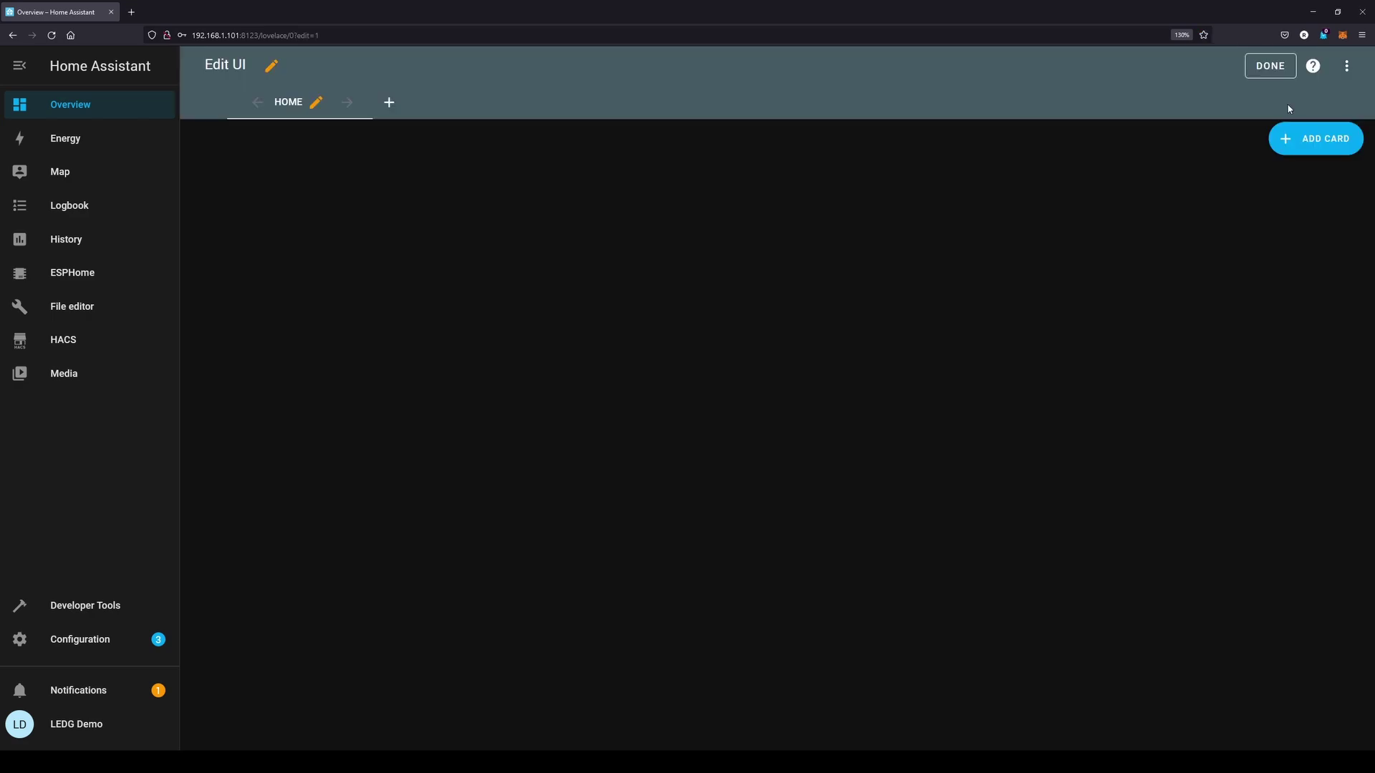
click(388, 104)
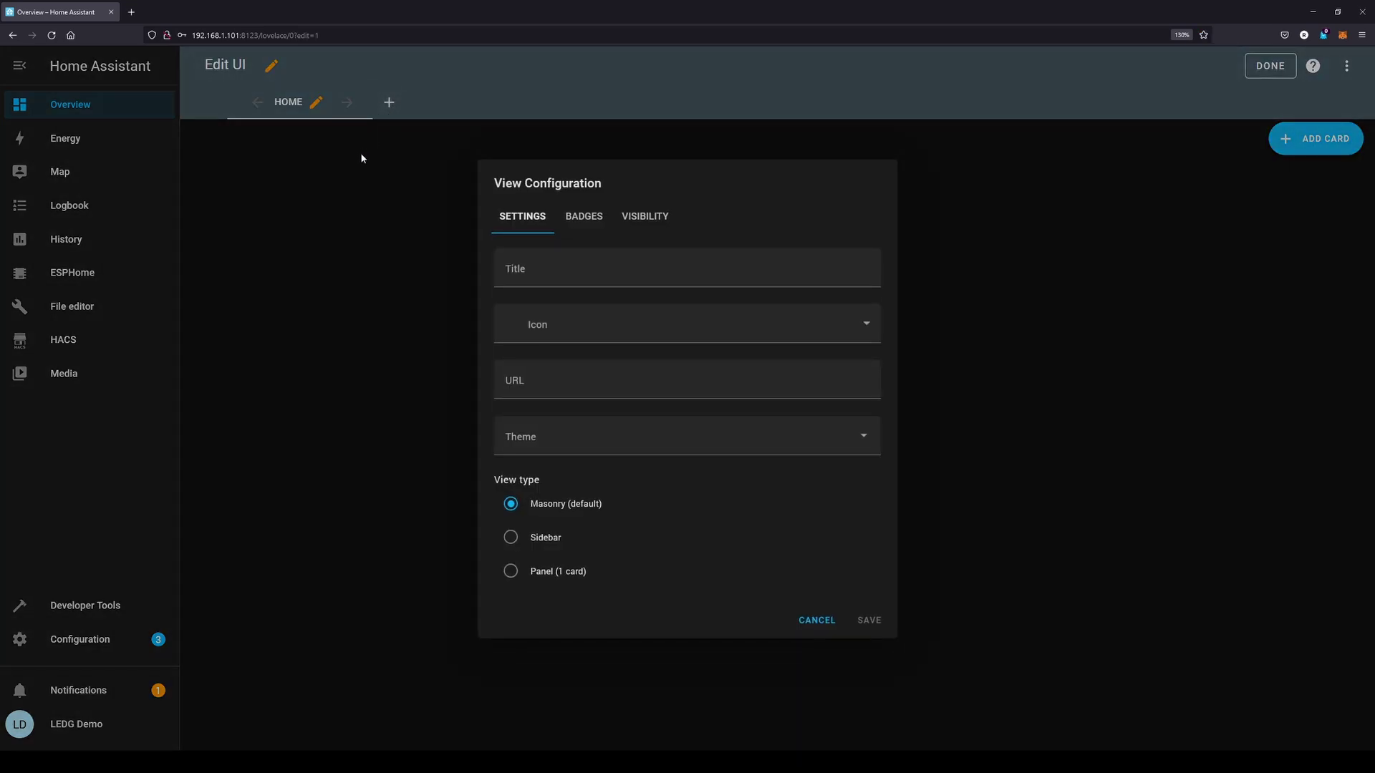
click(554, 276)
text(Power)
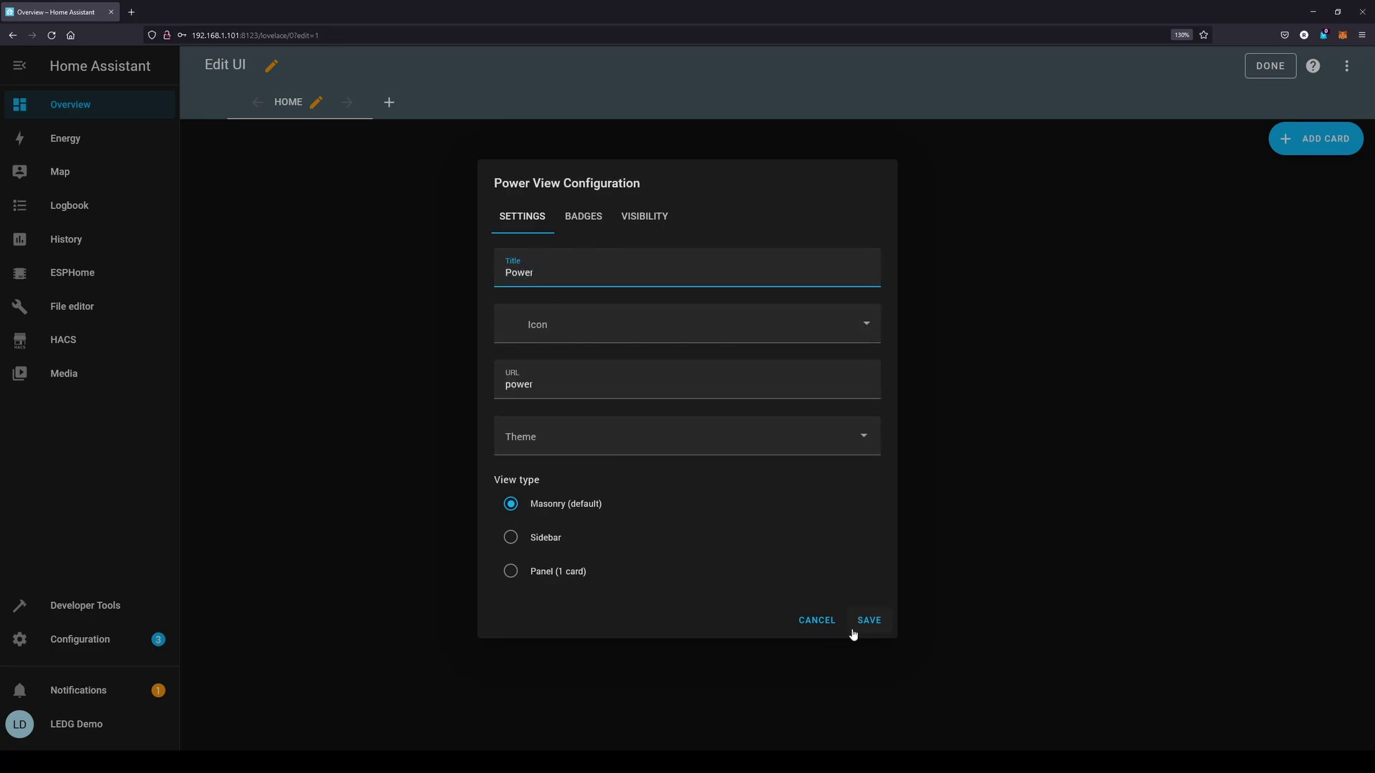
click(869, 621)
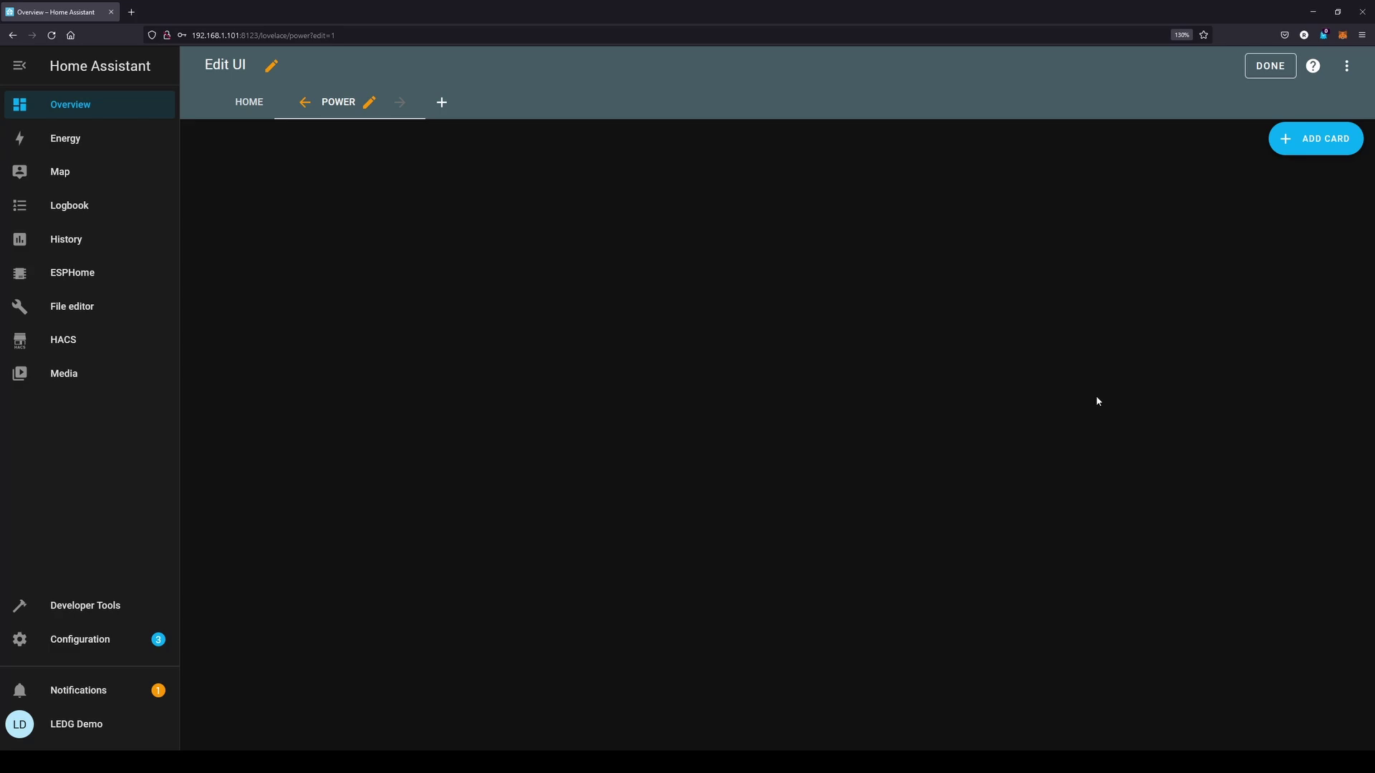
Add an Entities card titled 'Station 1' with state-coloured icons and the header toggle on
click(1277, 149)
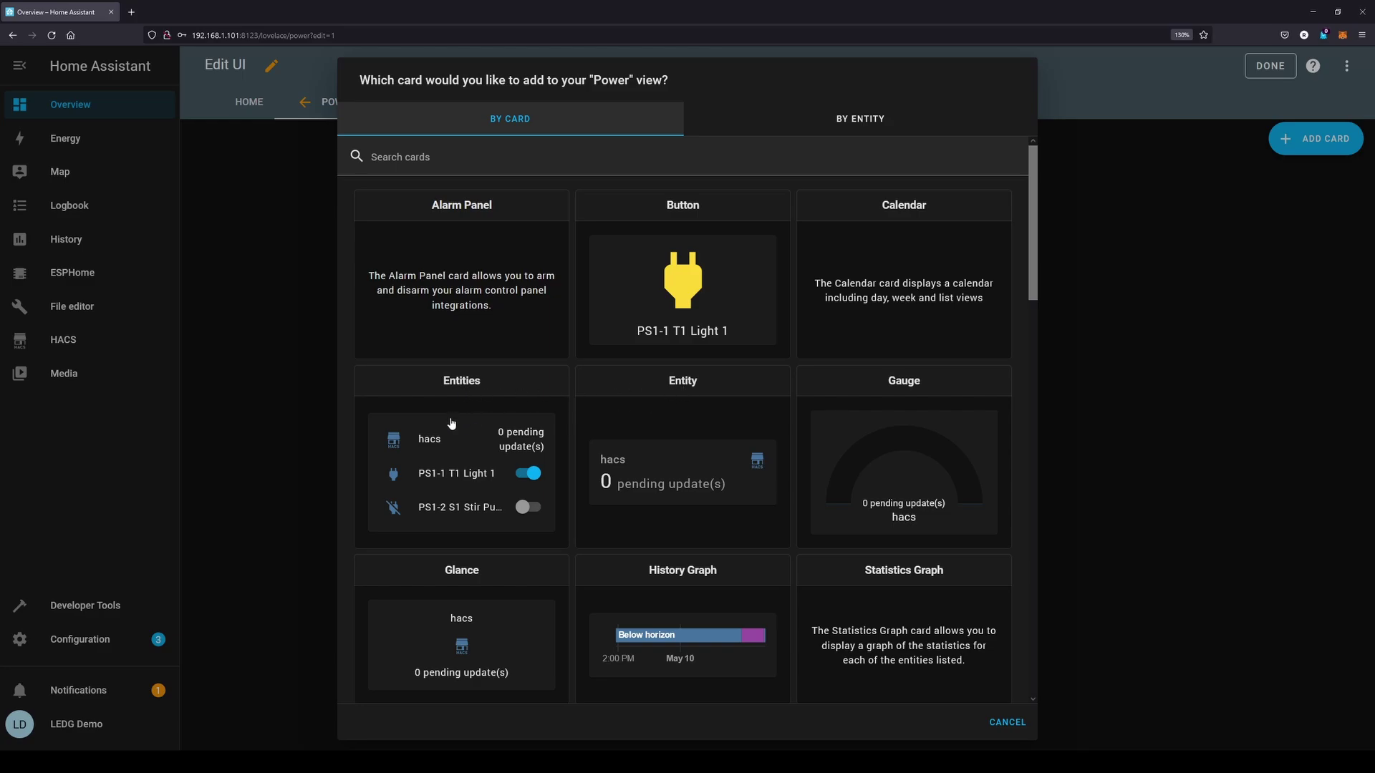
click(451, 450)
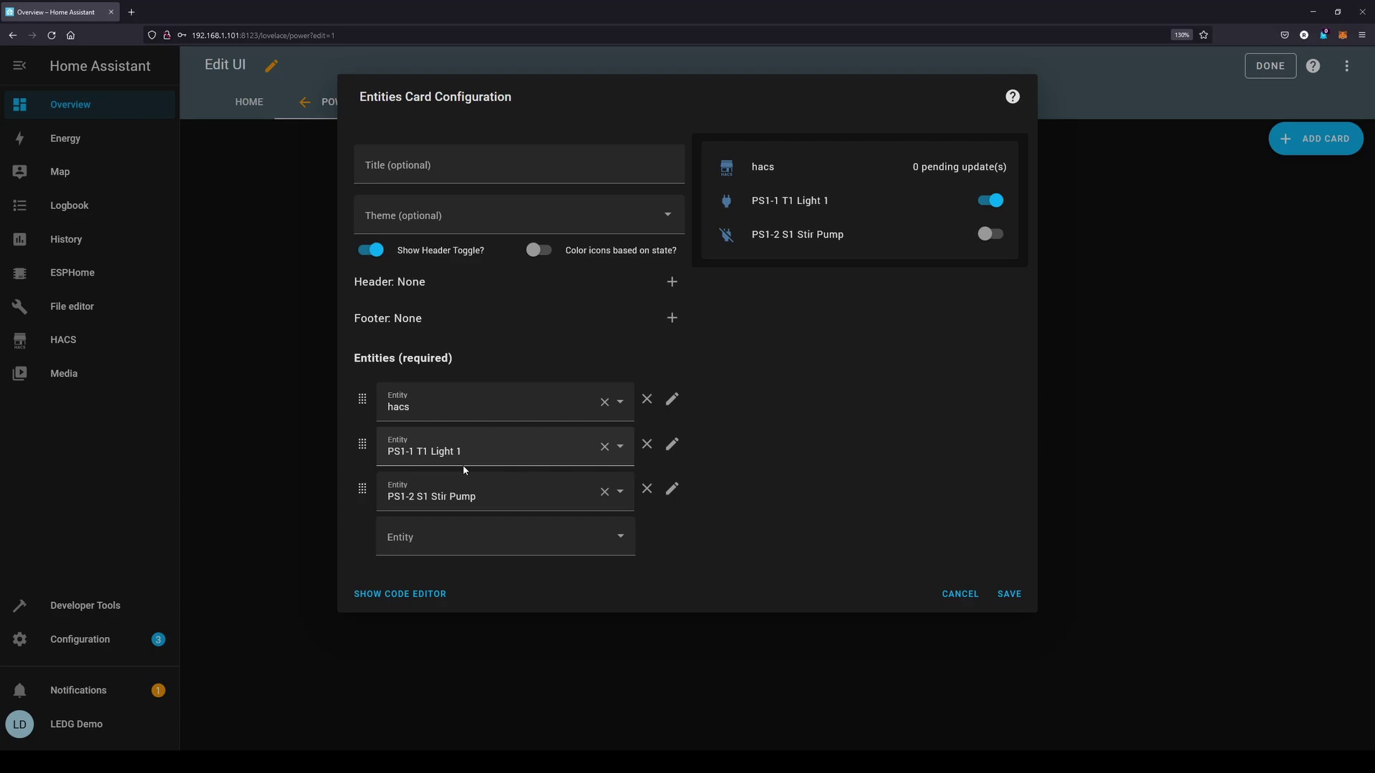
click(463, 169)
text(Station 1)
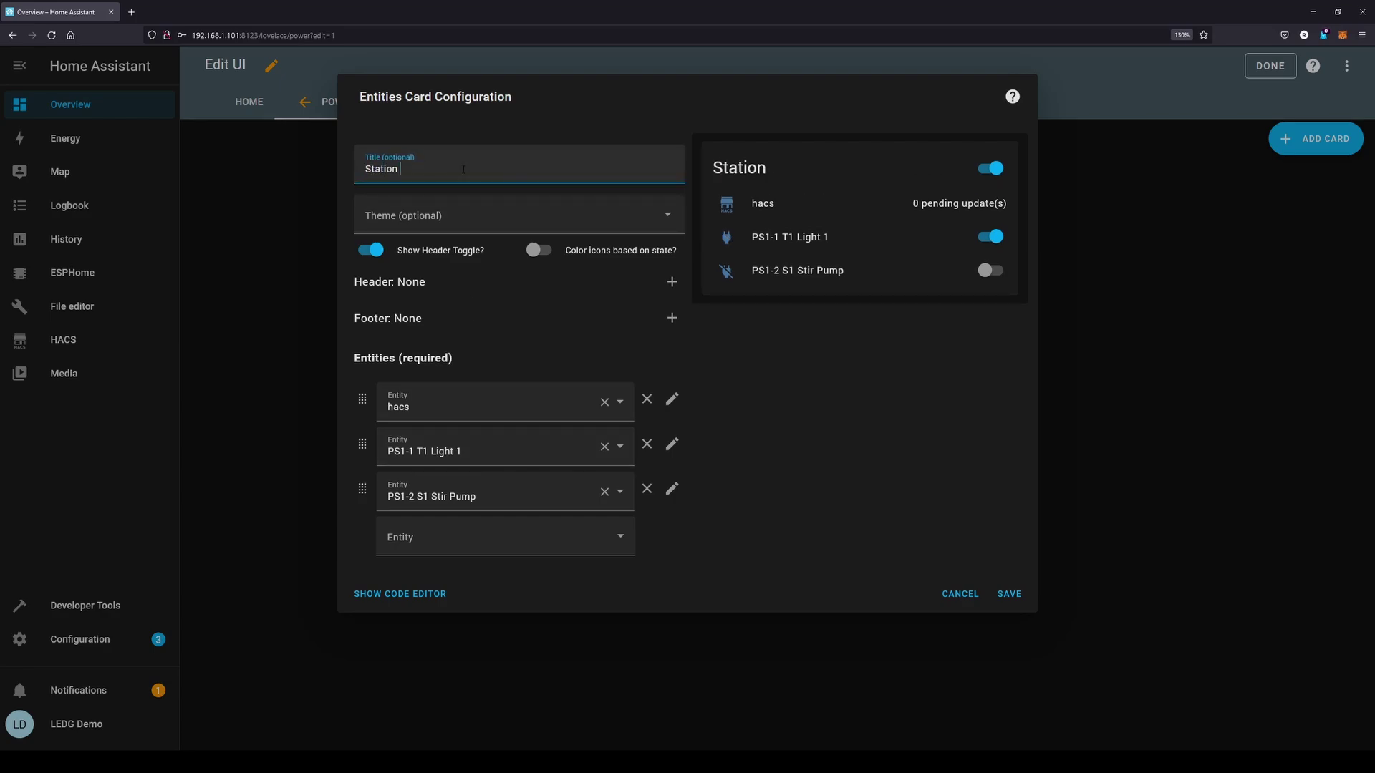
click(547, 258)
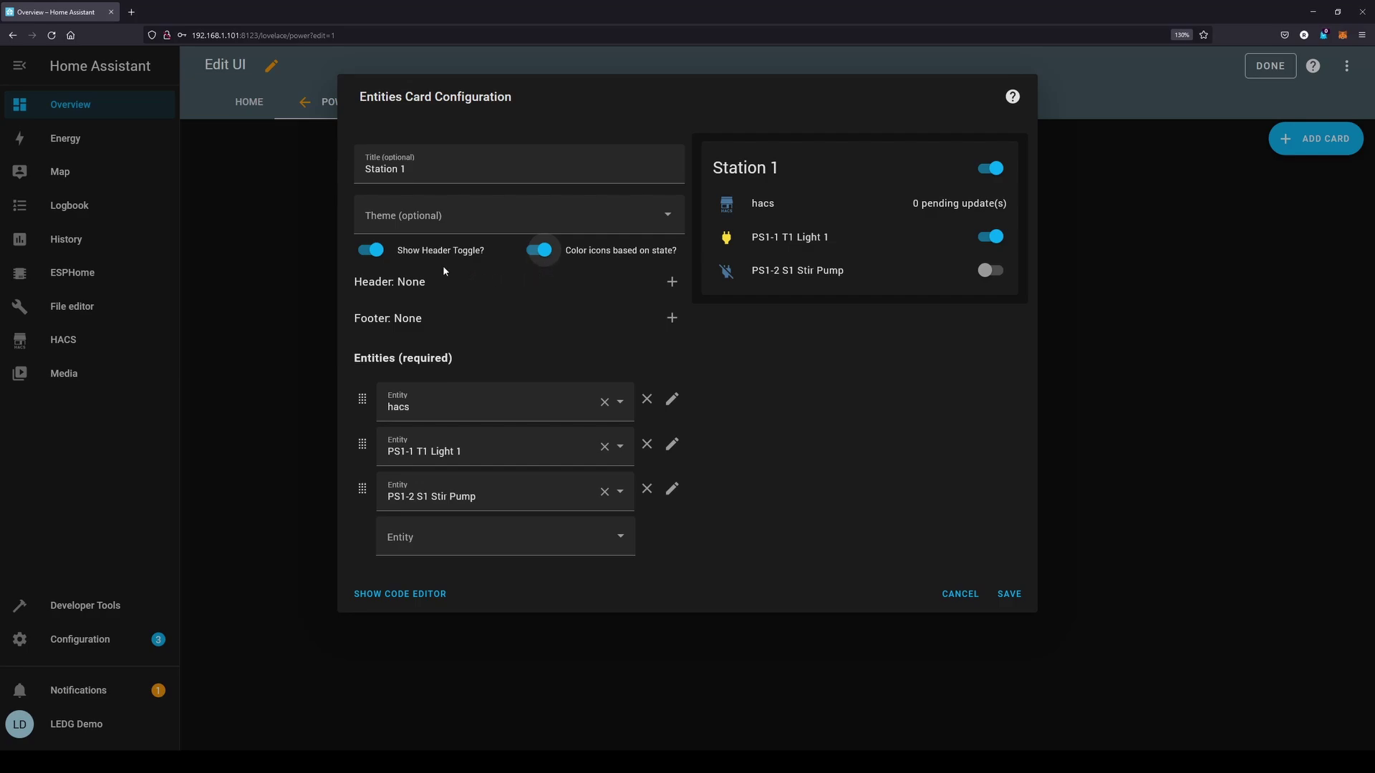
click(373, 251)
click(373, 250)
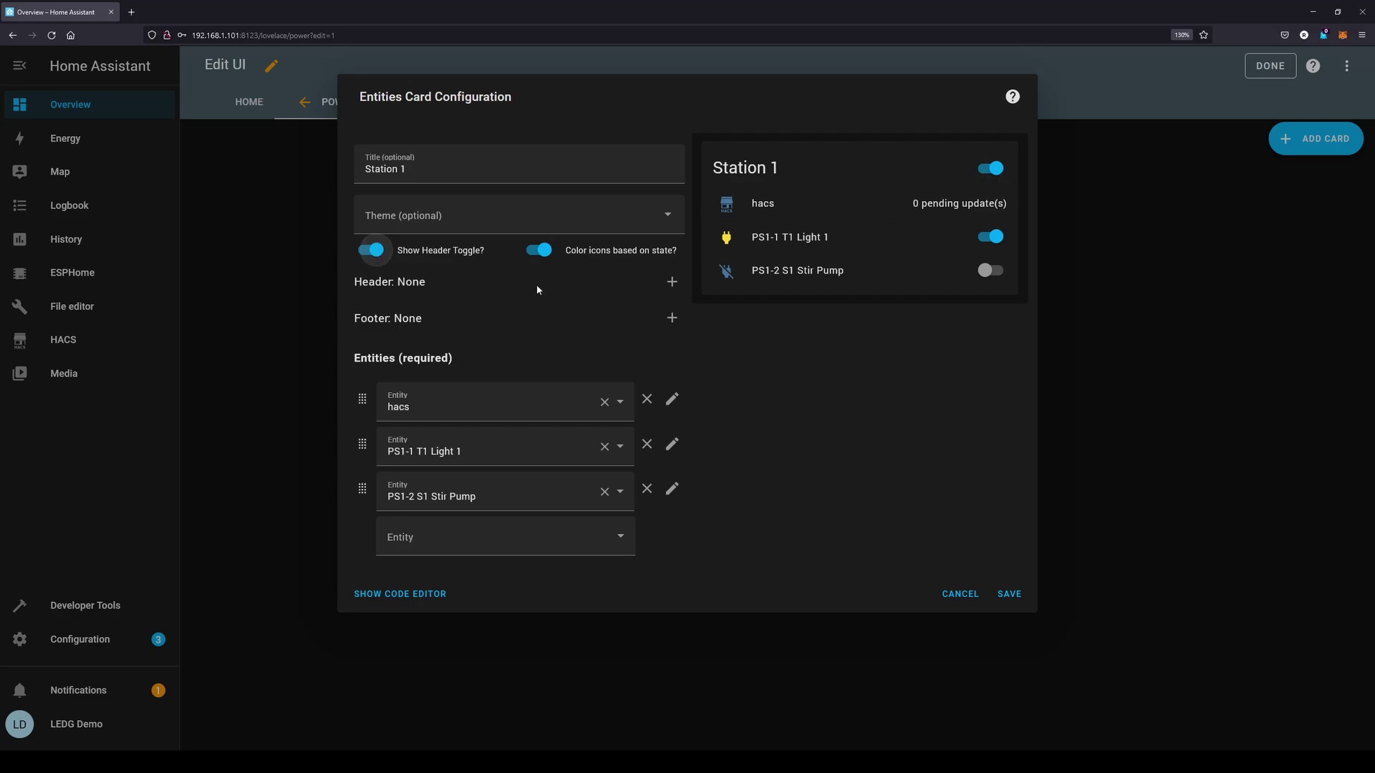
Fill the first two entity slots with PS1-1 T1 Light 1 and PS1-2 S1 Stir Pump
click(465, 410)
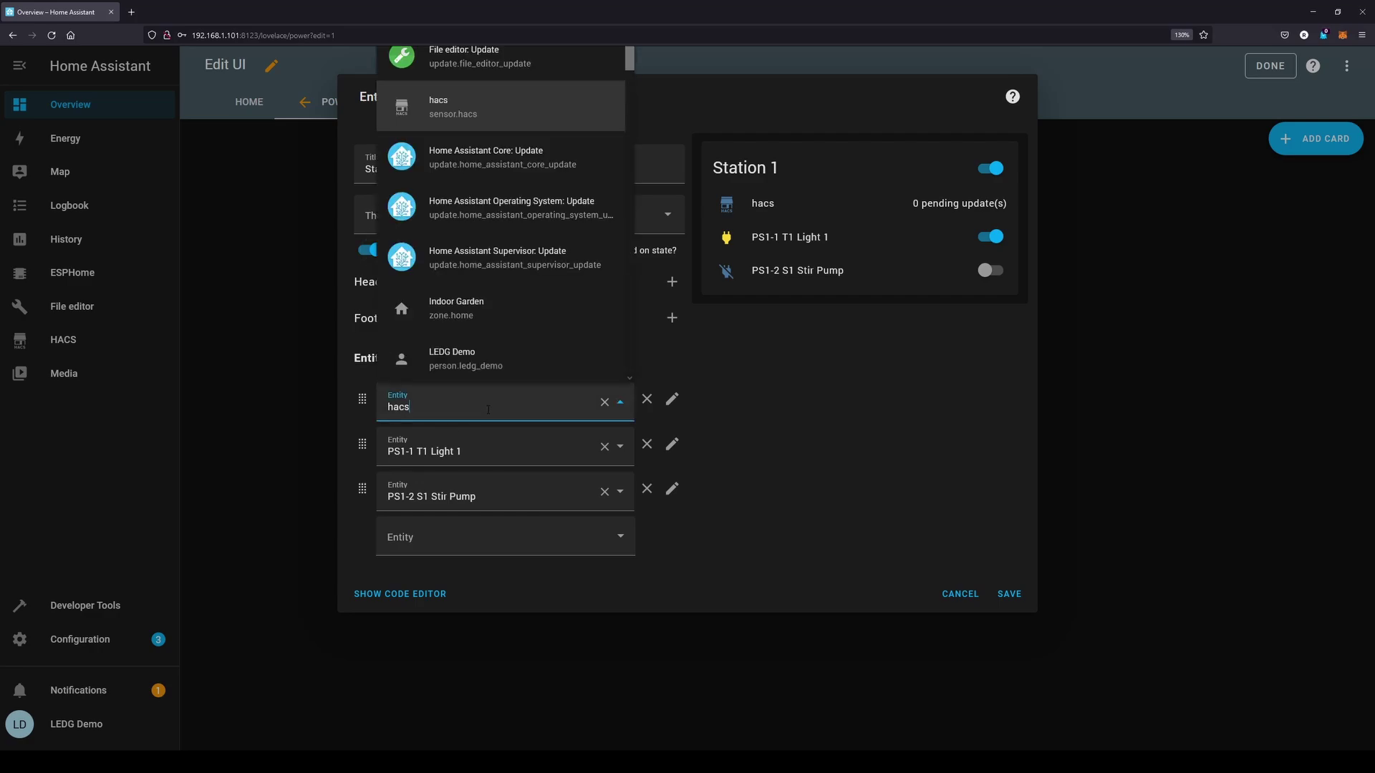
text(s1)
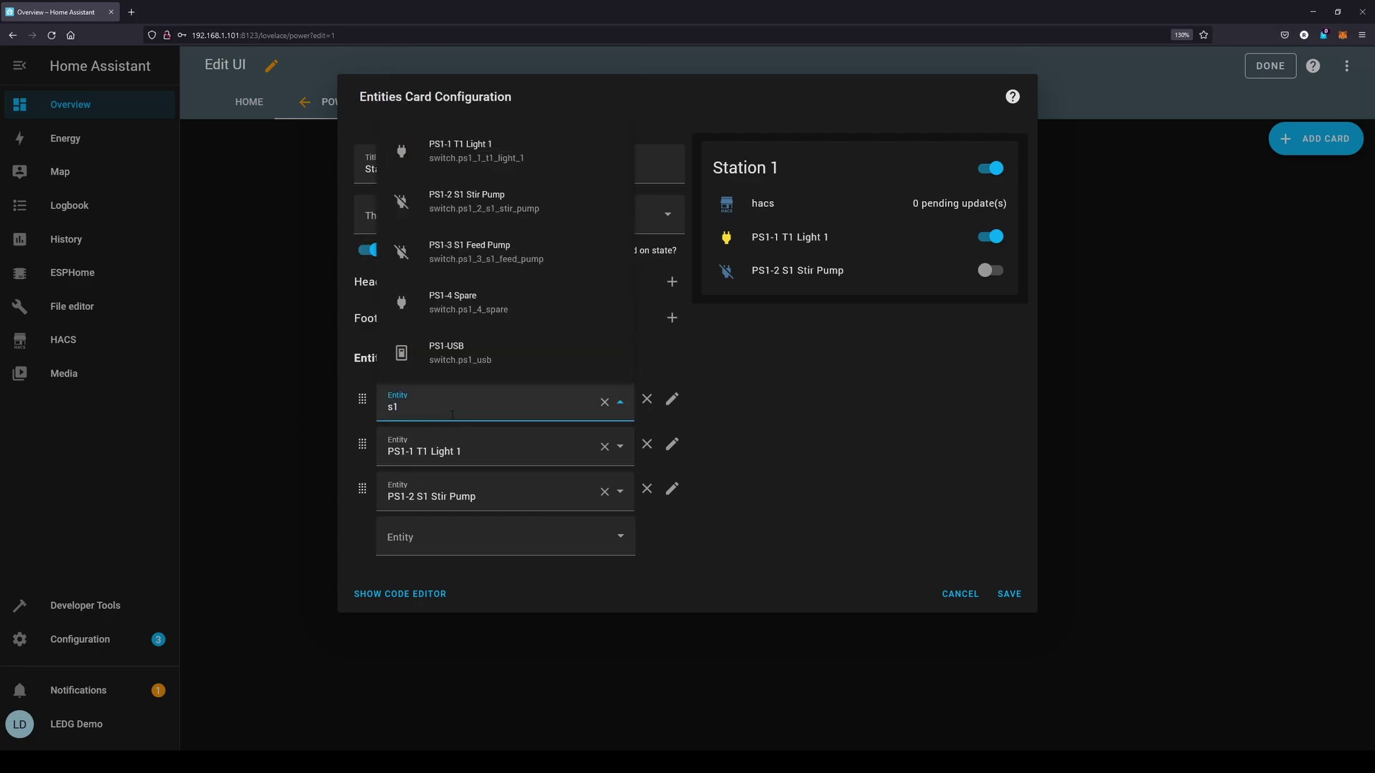
click(483, 153)
drag(458, 451, 306, 454)
text(ps2)
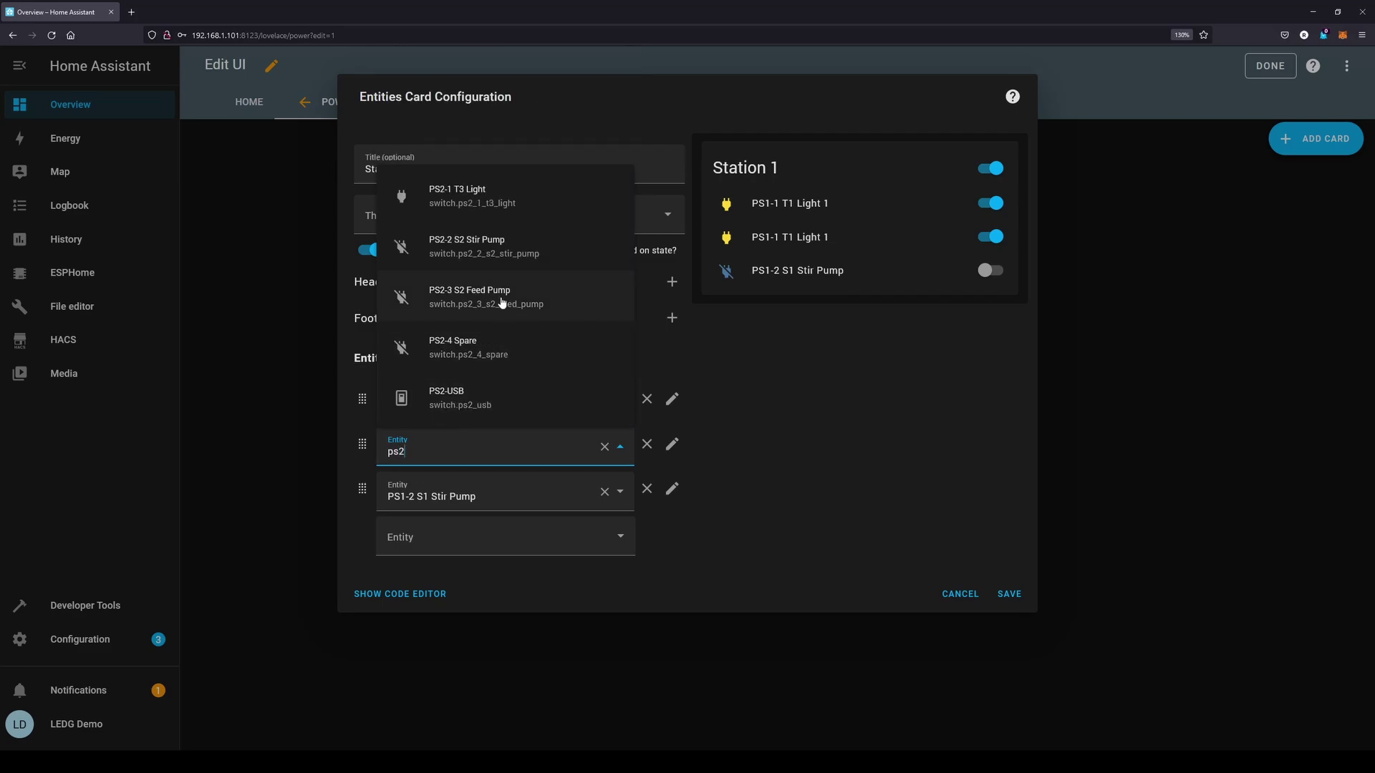
key(BackSpace)
text(1)
click(485, 239)
Add PS1-3 S1 Feed Pump, PS1-4 Spare and PS1-USB, then save the card
drag(477, 496, 387, 496)
text(ps1-3)
click(475, 452)
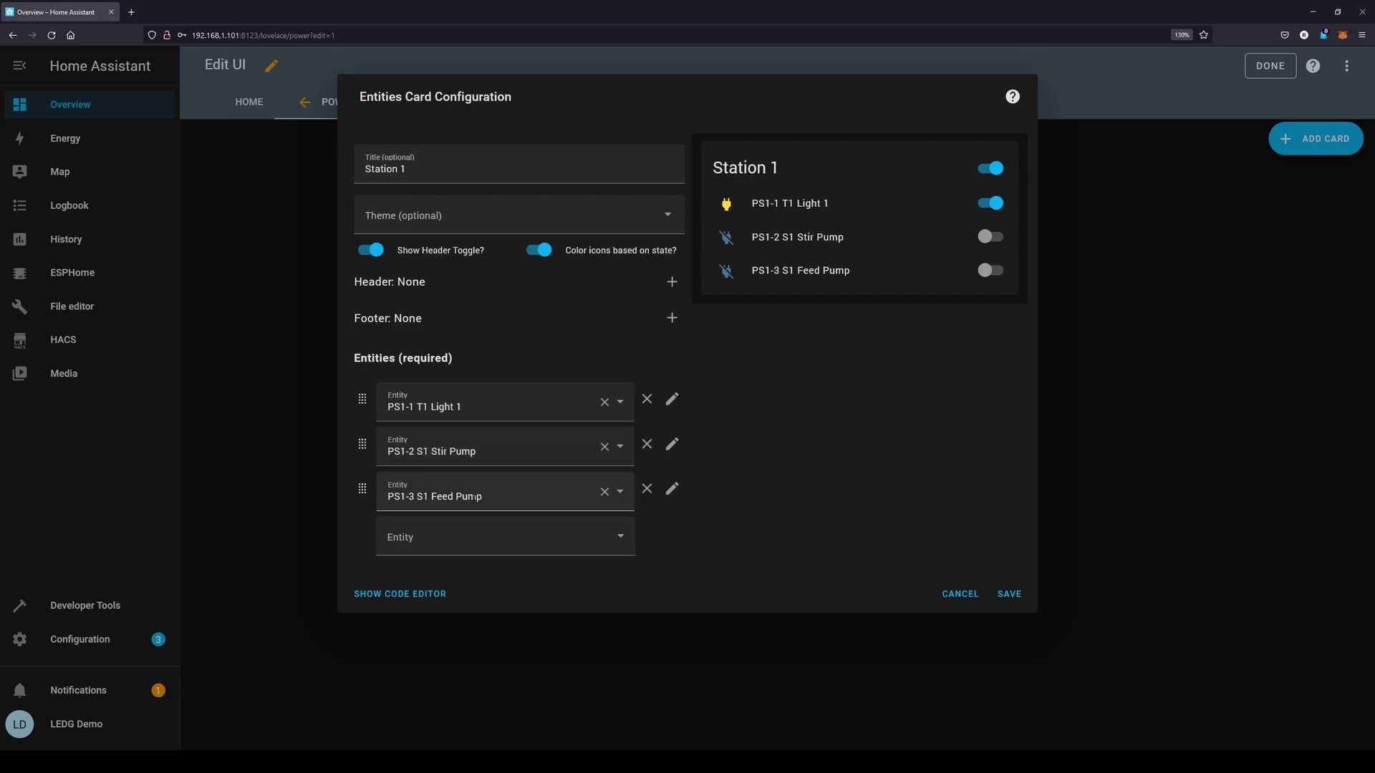
click(465, 541)
text(ps1-4)
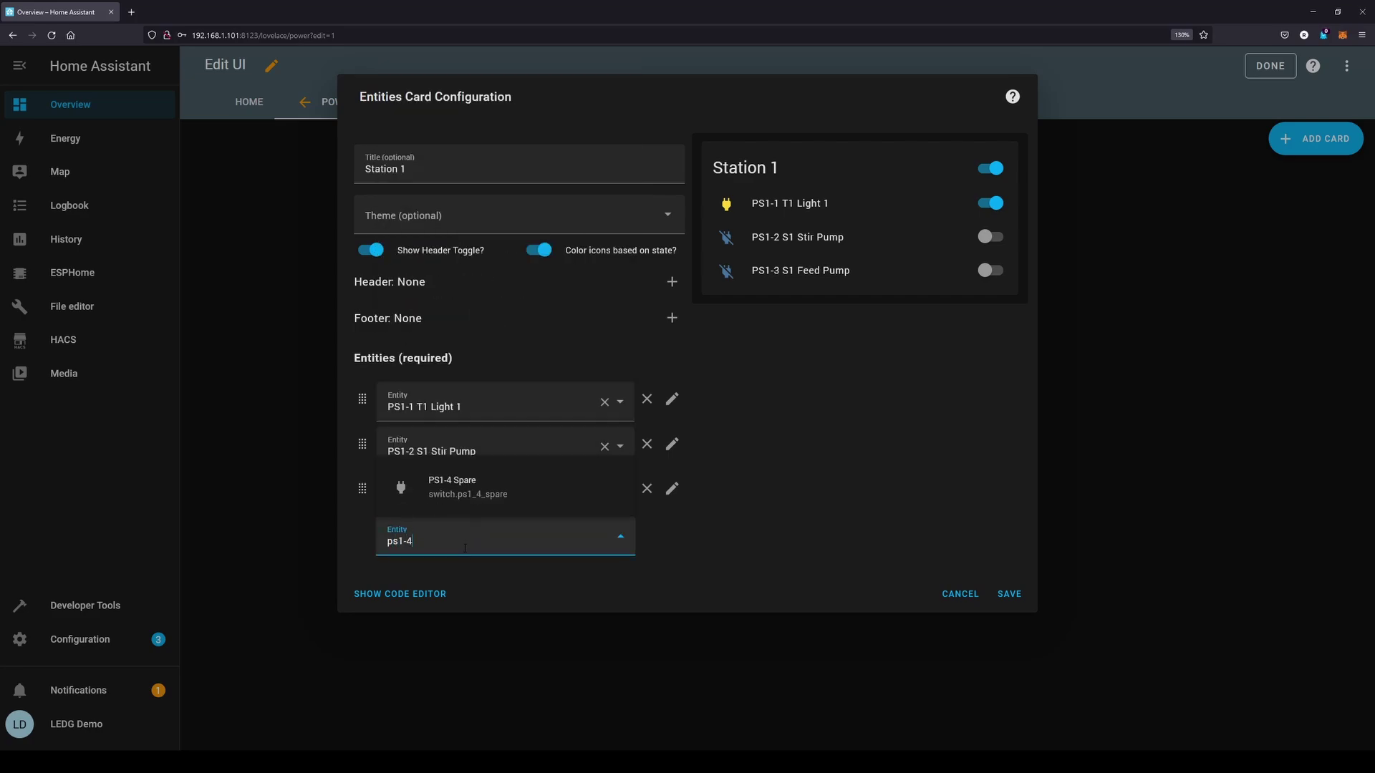
click(430, 485)
click(425, 599)
text(ps)
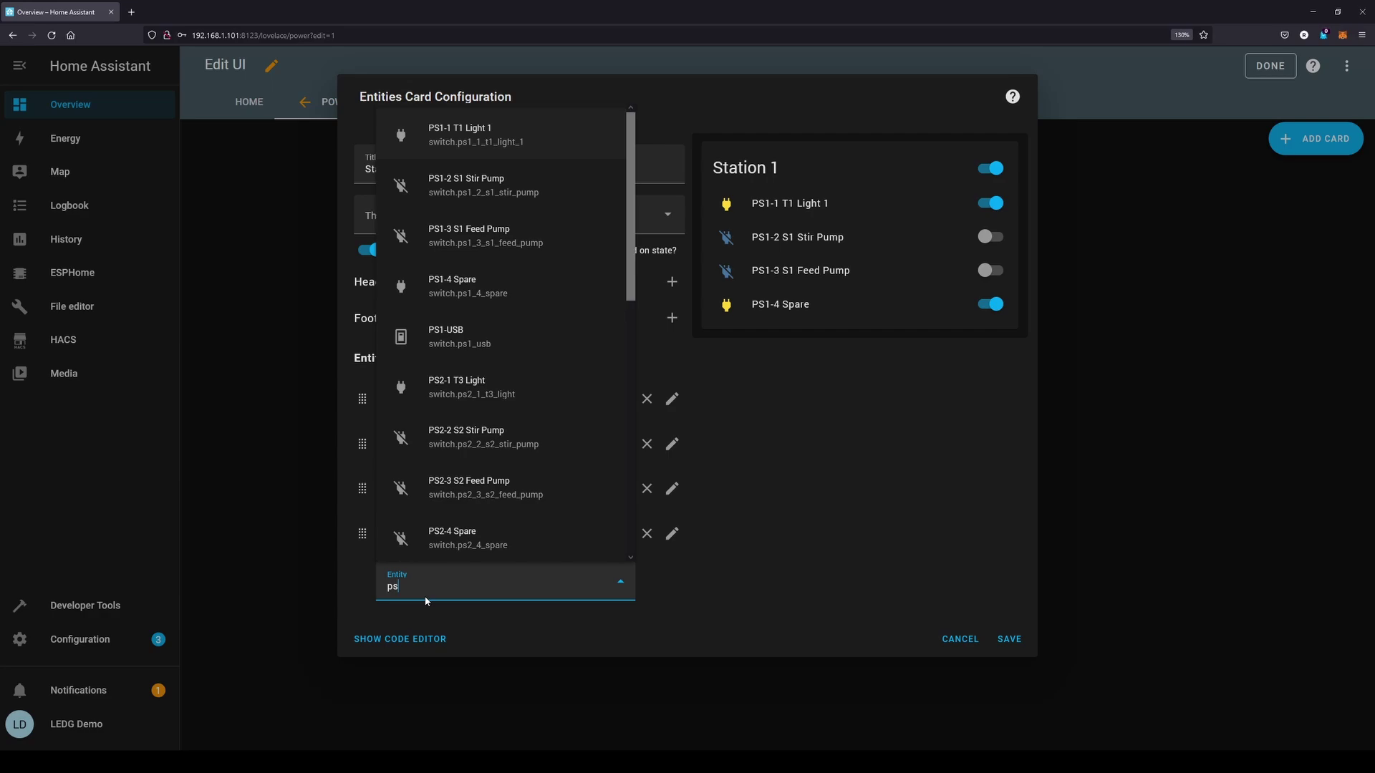
text(1-us)
click(445, 533)
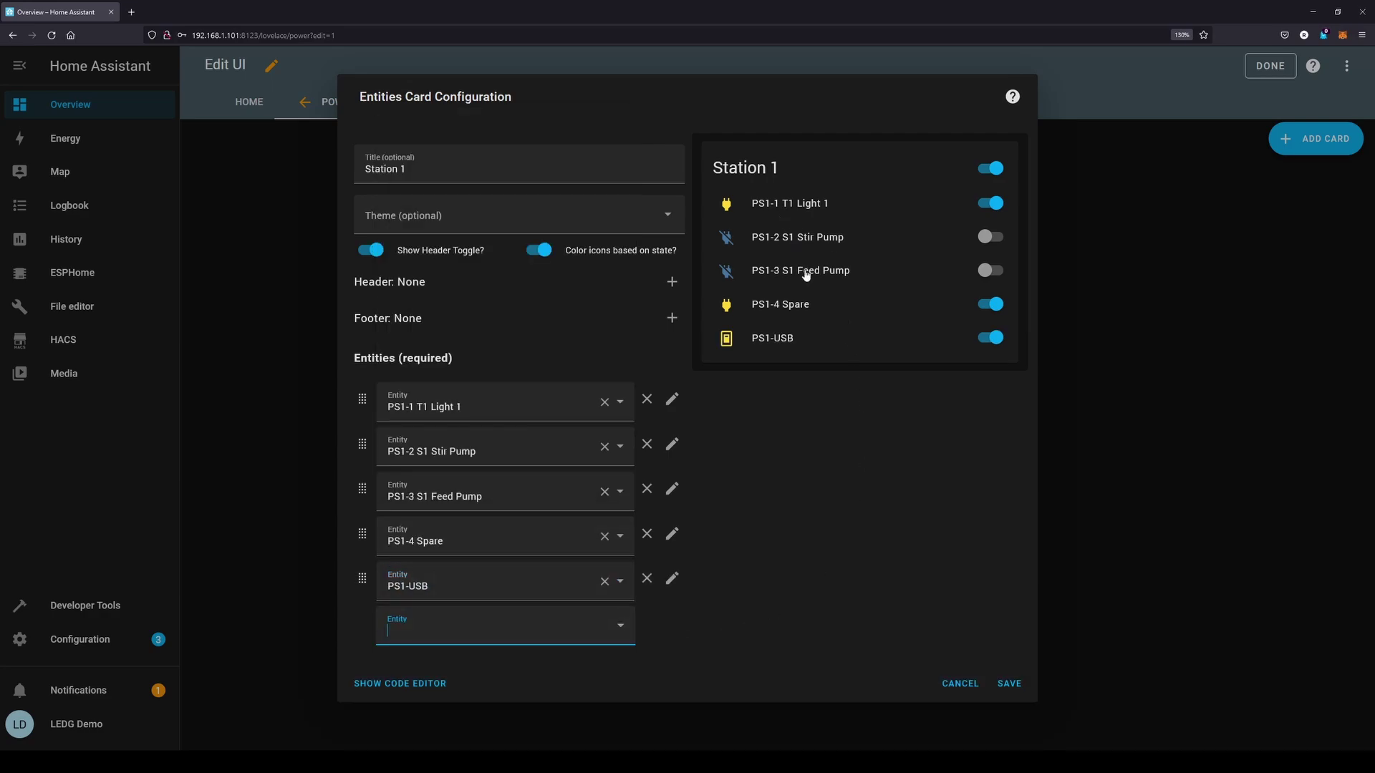
click(1006, 684)
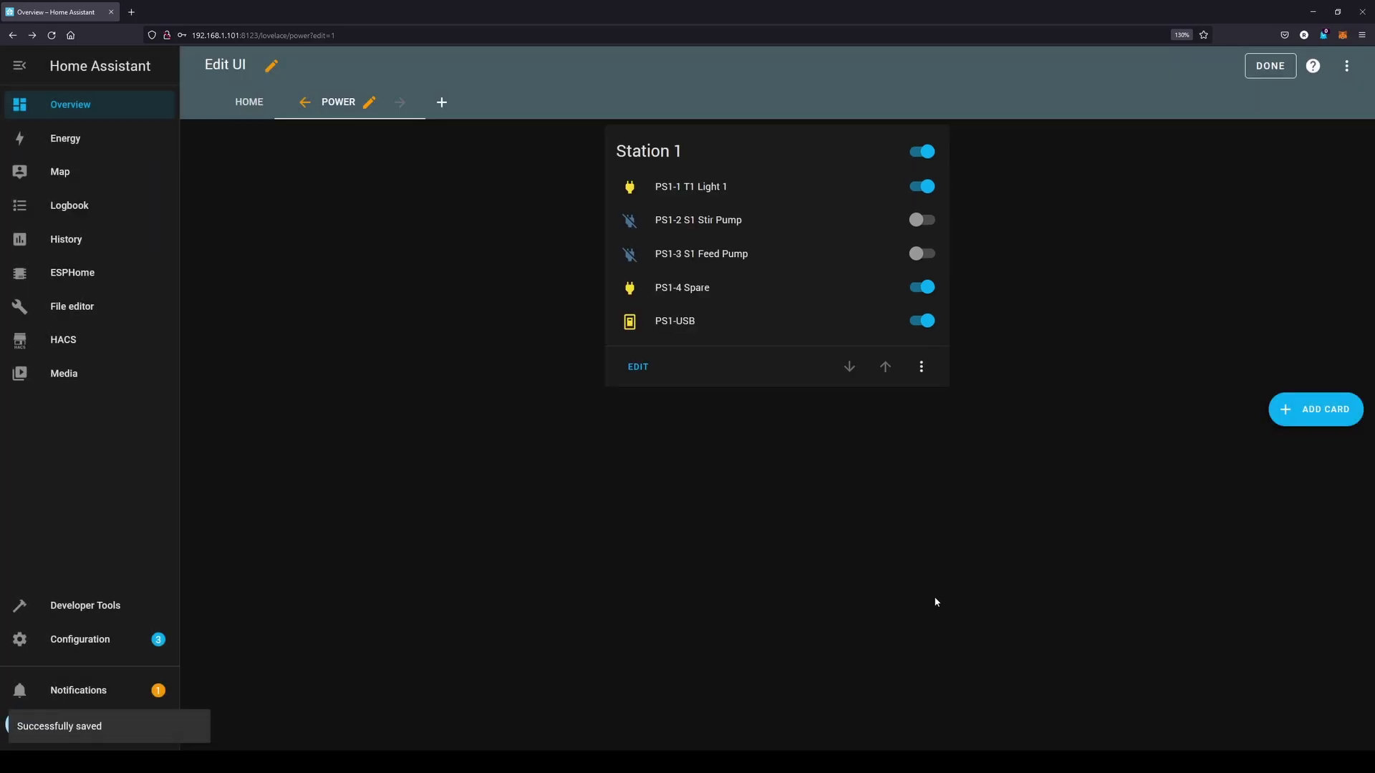
Turn all Station 1 switches off, then turn PS1-1 T1 Light 1, PS1-4 Spare and PS1-USB back on
click(923, 152)
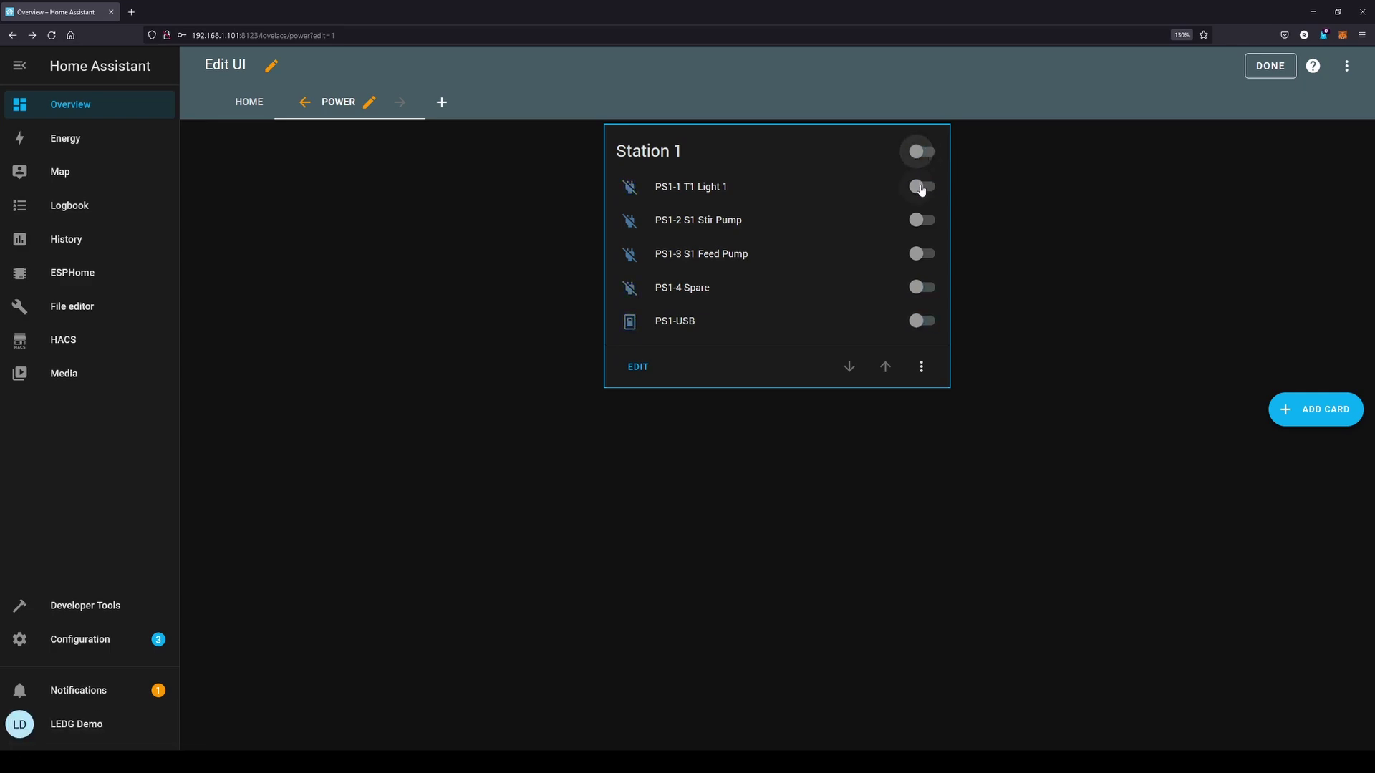
click(921, 186)
click(910, 289)
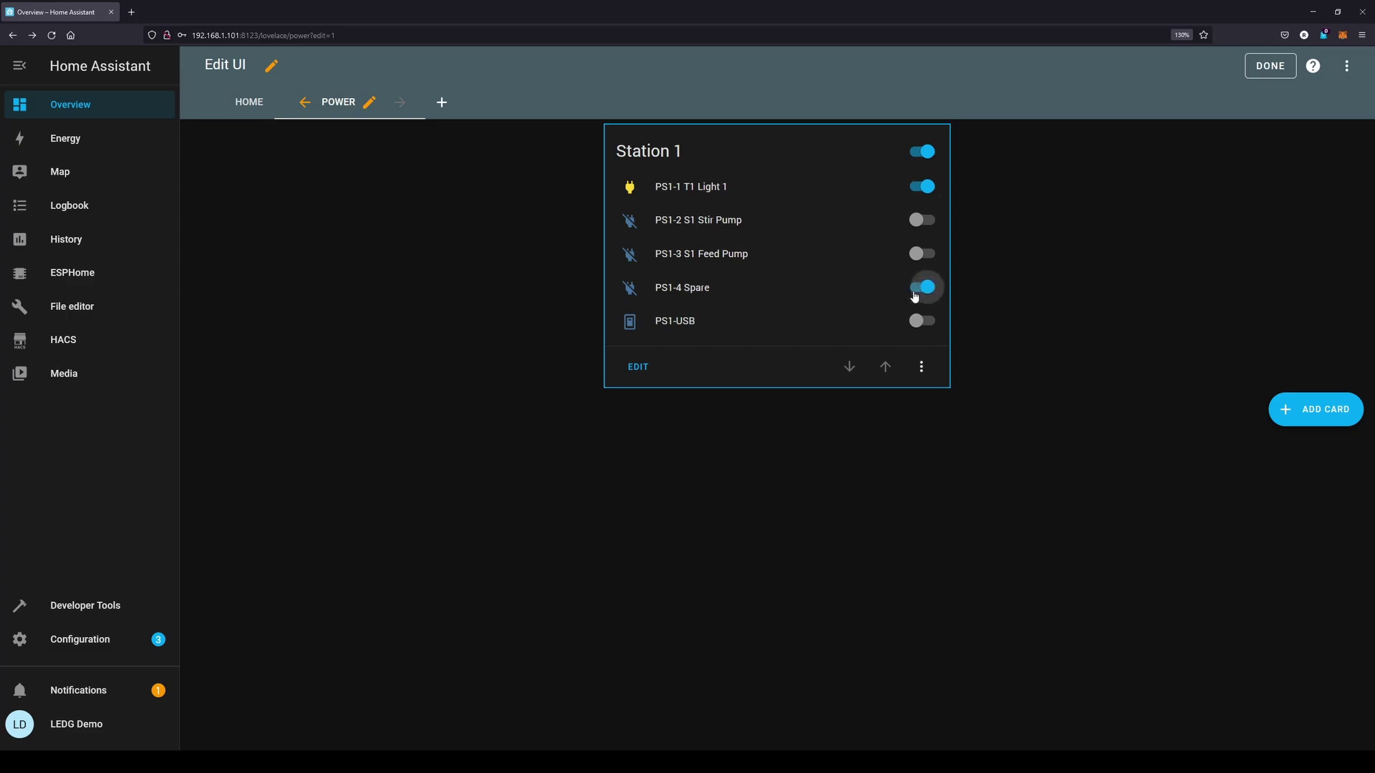
click(917, 322)
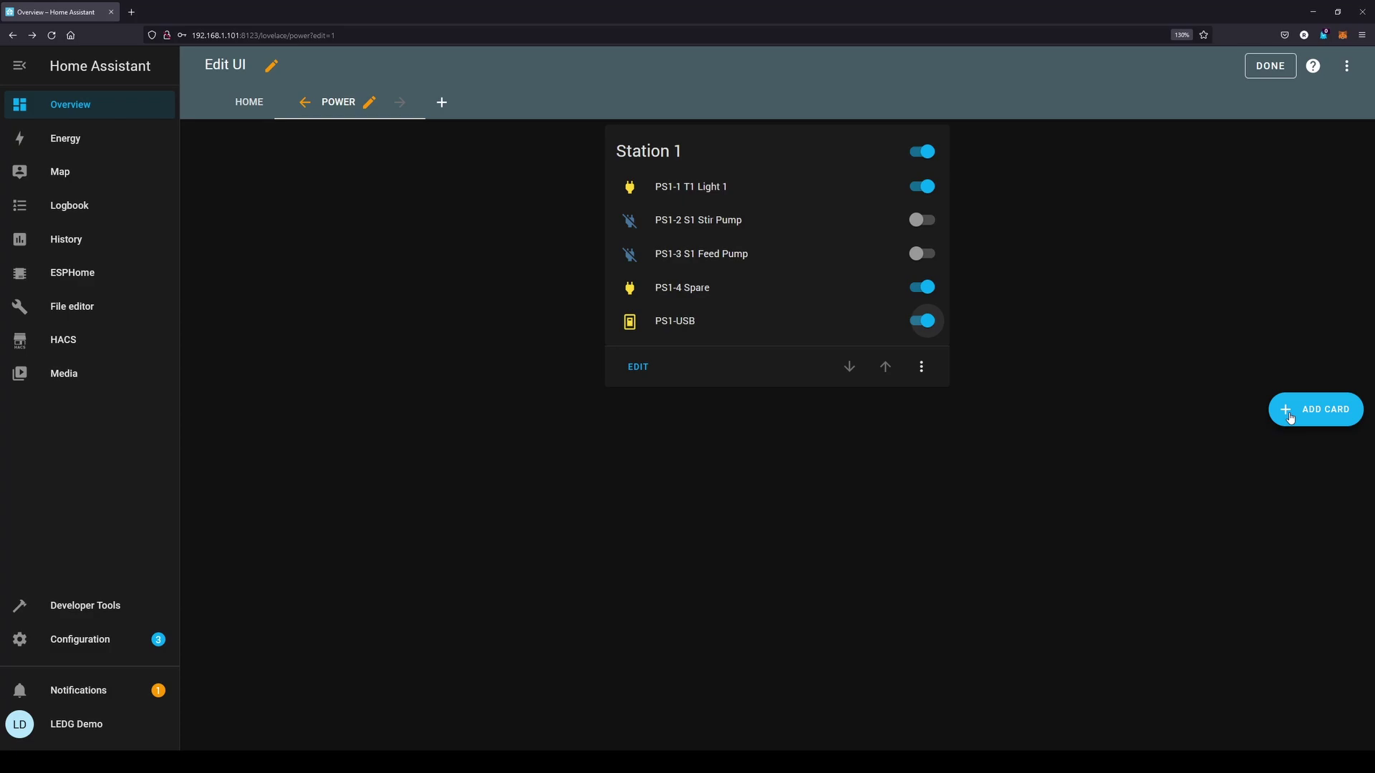
Duplicate the Station 1 card and retitle the copy 'Station 2'
click(921, 367)
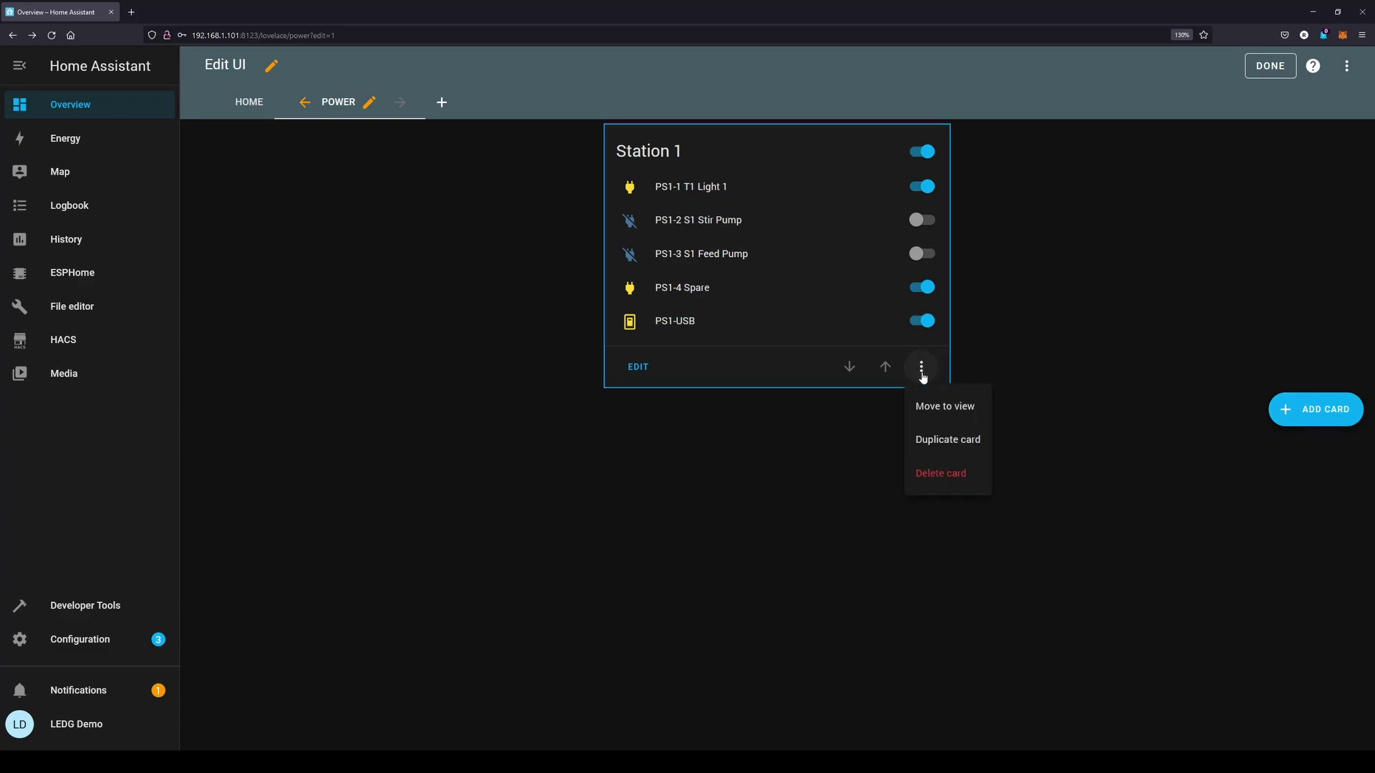
click(918, 439)
click(406, 169)
key(BackSpace)
text(2)
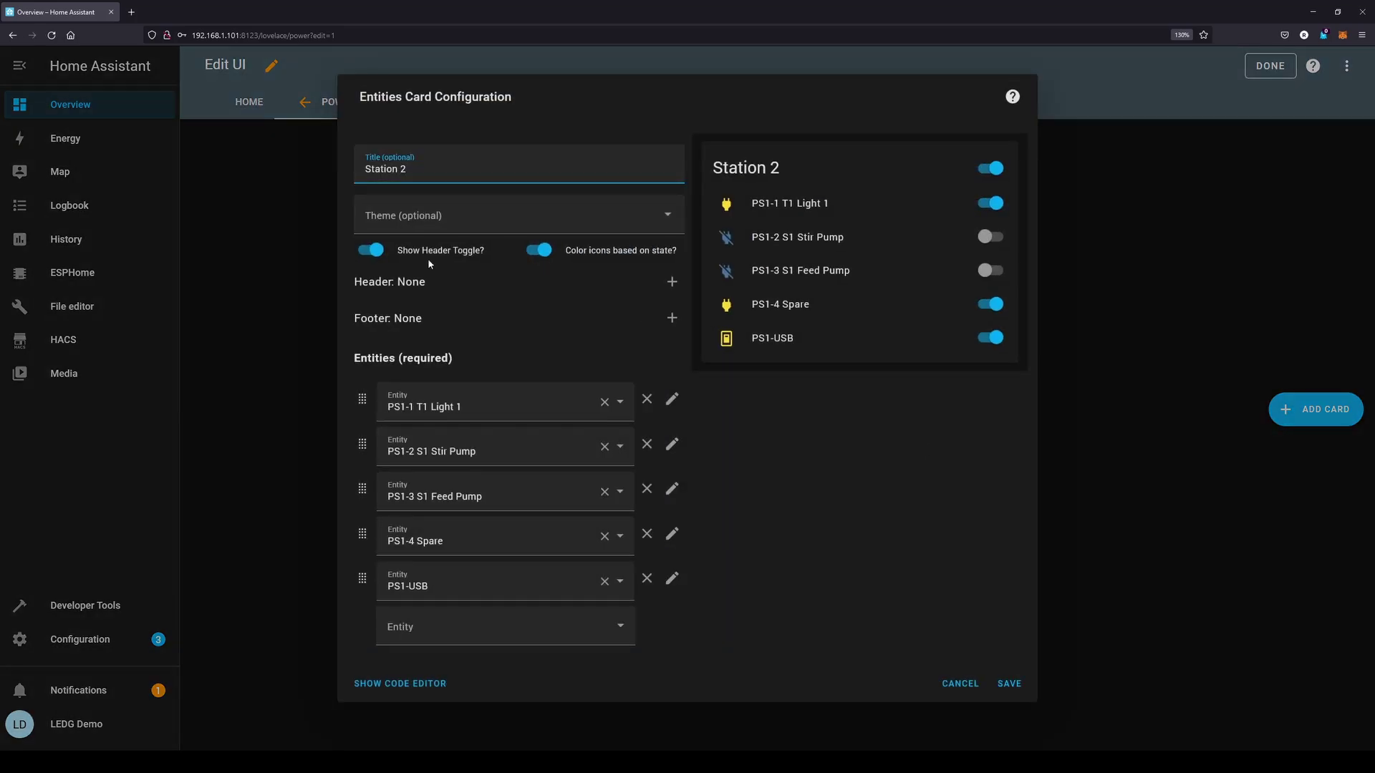
Swap the first three entities to PS2-1 T3 Light, PS2-2 S2 Stir Pump, PS2-3 S2 Feed Pump
click(400, 407)
key(BackSpace)
text(2)
key(shift+End)
key(BackSpace)
click(465, 150)
drag(400, 451, 477, 451)
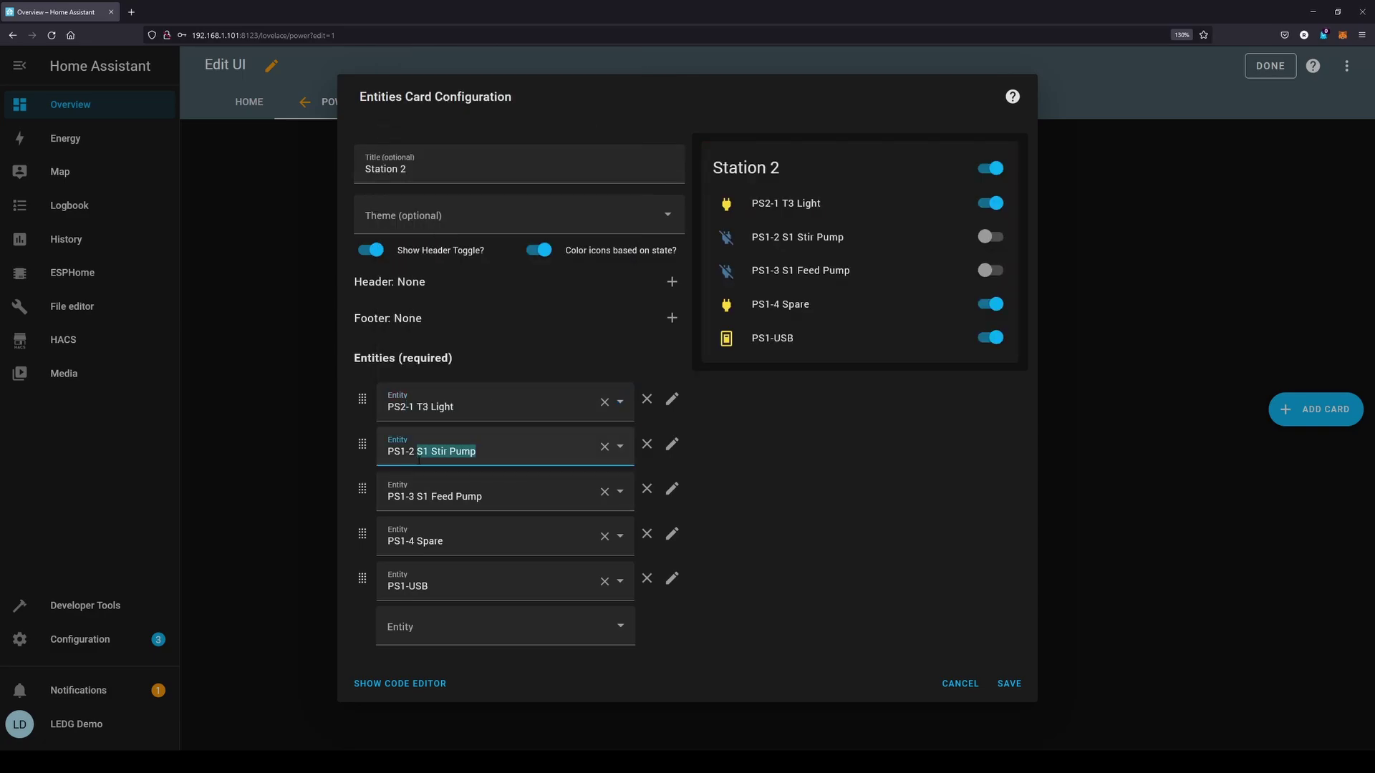
text(2)
click(473, 242)
drag(399, 496, 482, 496)
text(2)
click(479, 341)
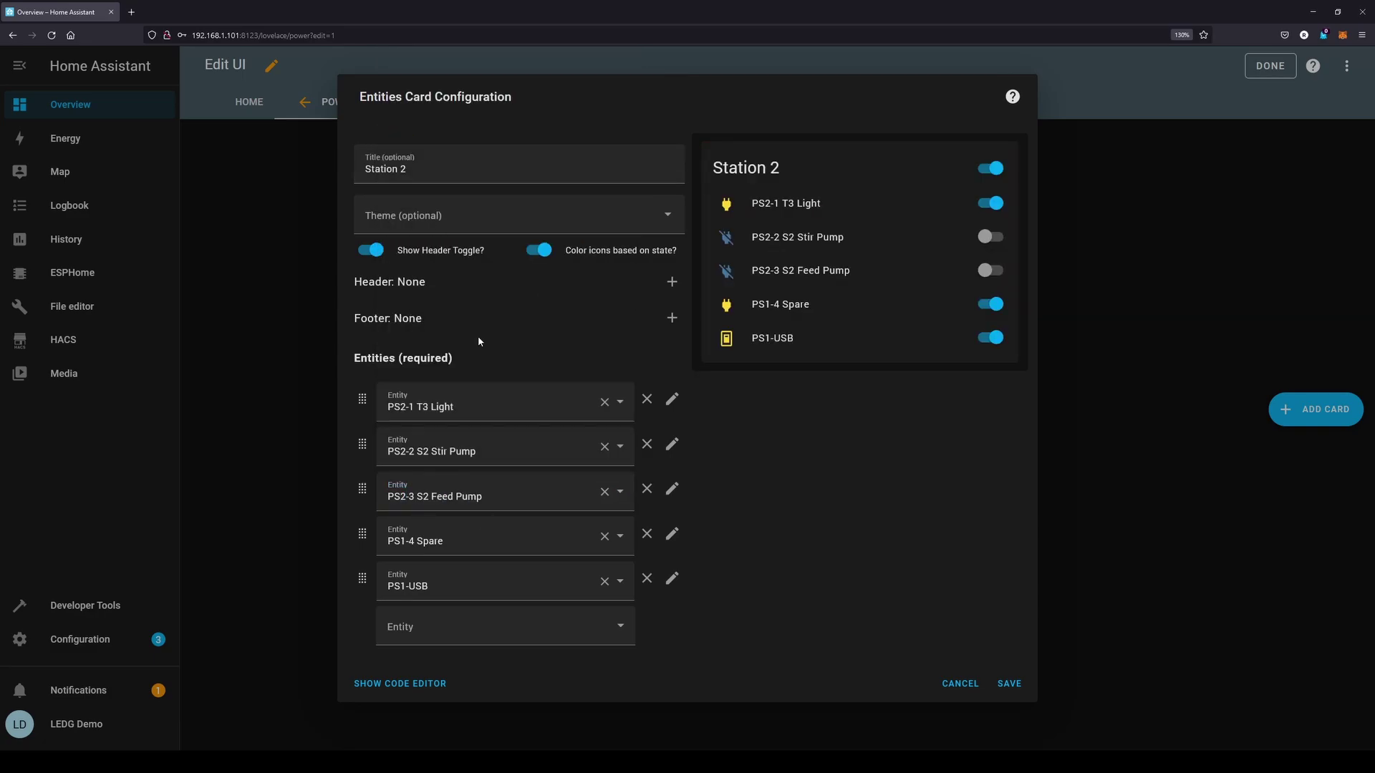
Set the last two entities to PS2-4 Spare and PS2-USB, then save the Station 2 card
drag(400, 540, 444, 541)
text(2)
click(458, 433)
drag(400, 585, 430, 586)
text(2)
click(458, 532)
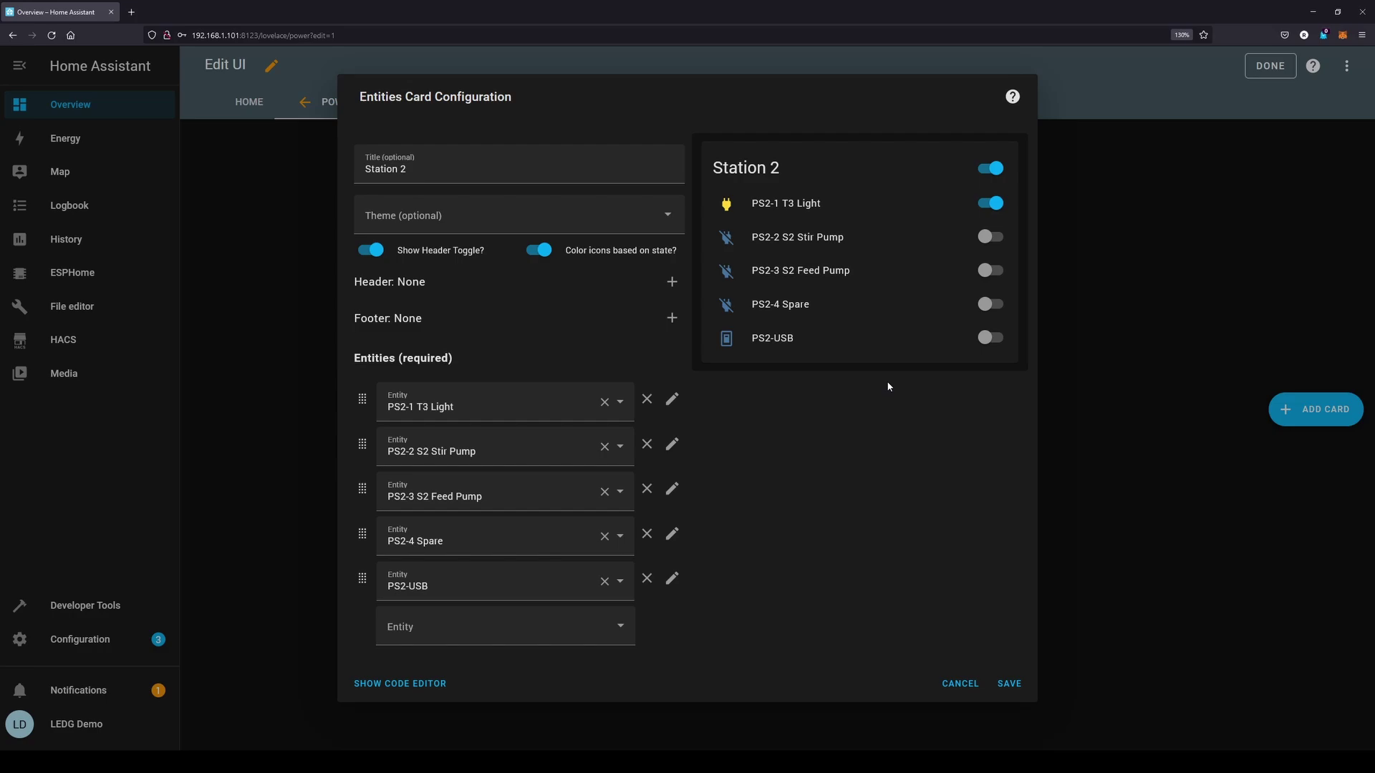
click(1008, 684)
Copy Station 2 into a Station 3 card with PS3-2 NFT Reds, PS3-3 NFT Vipar, PS3-4 Spare, and save
click(1096, 366)
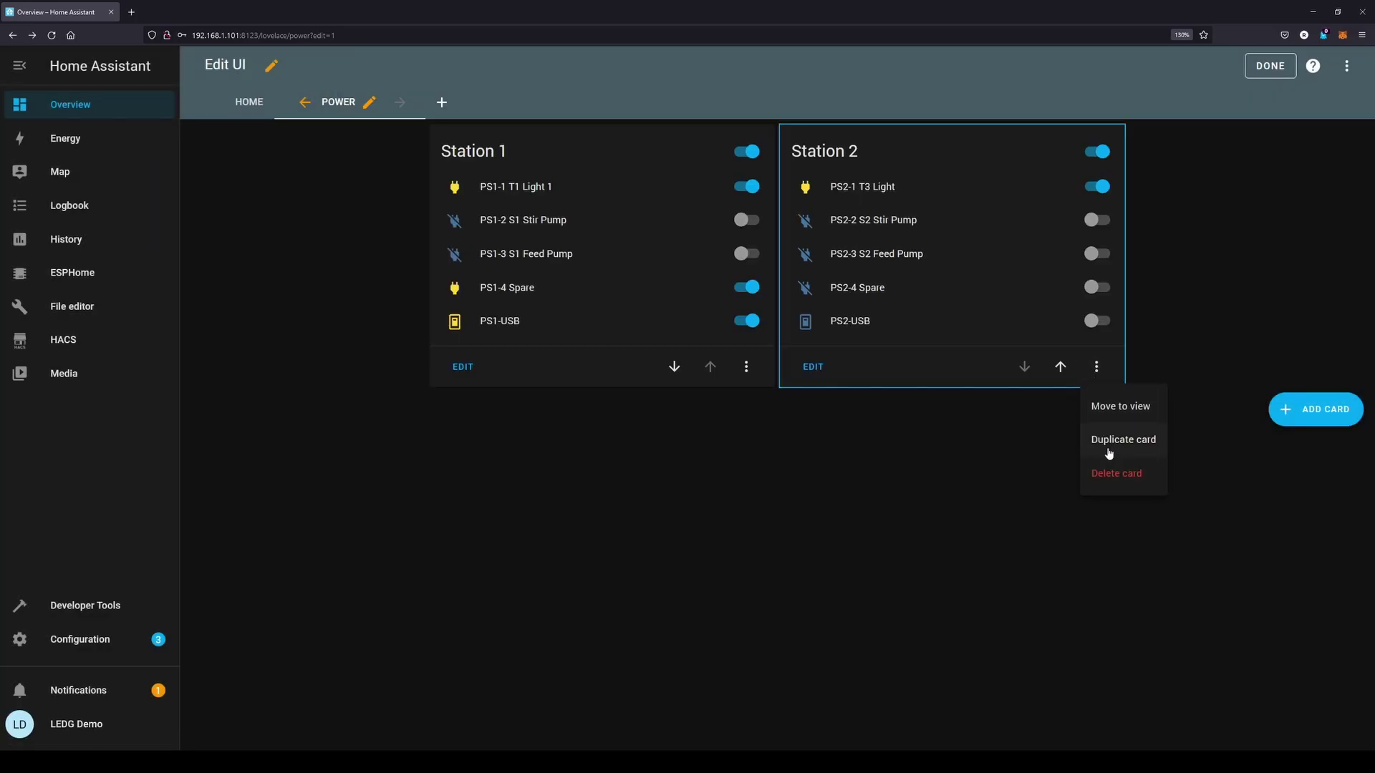
click(1145, 438)
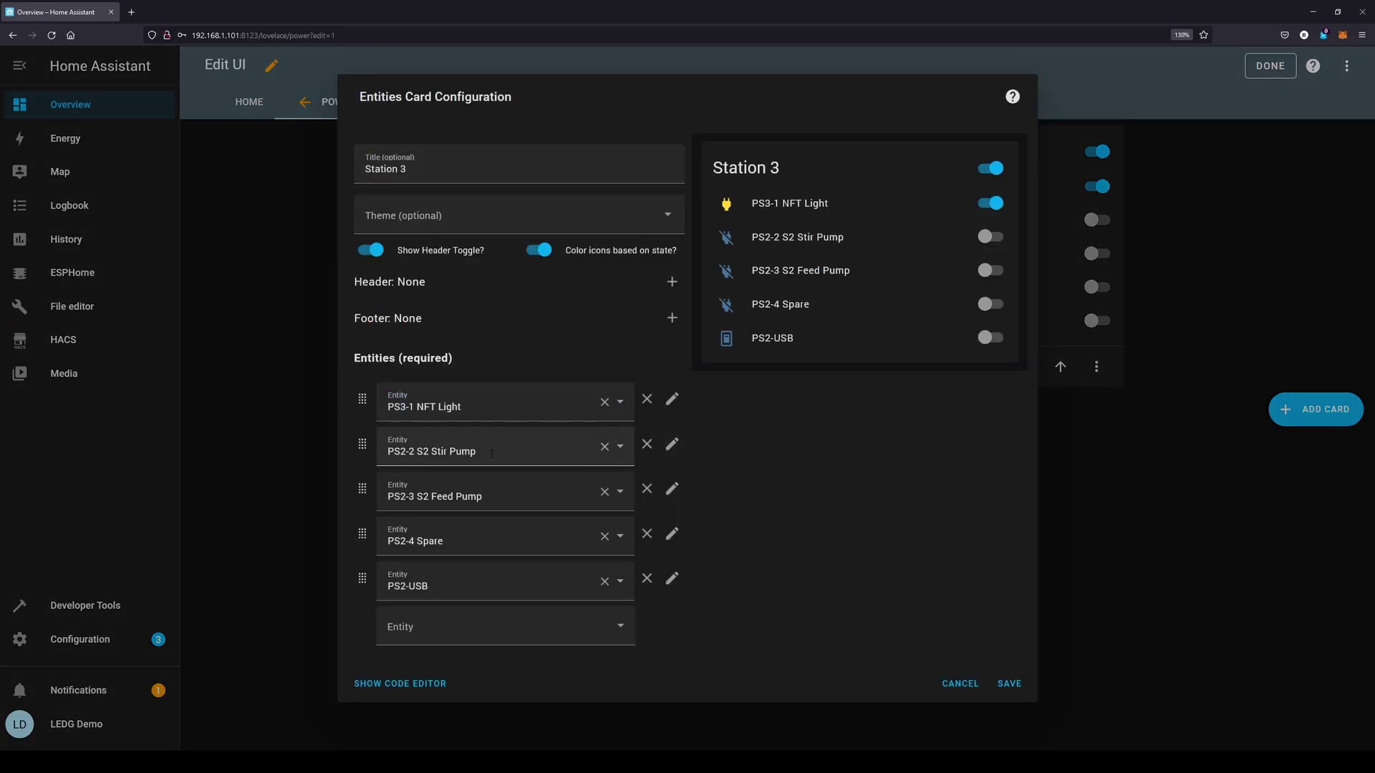
drag(491, 454, 401, 451)
text(3)
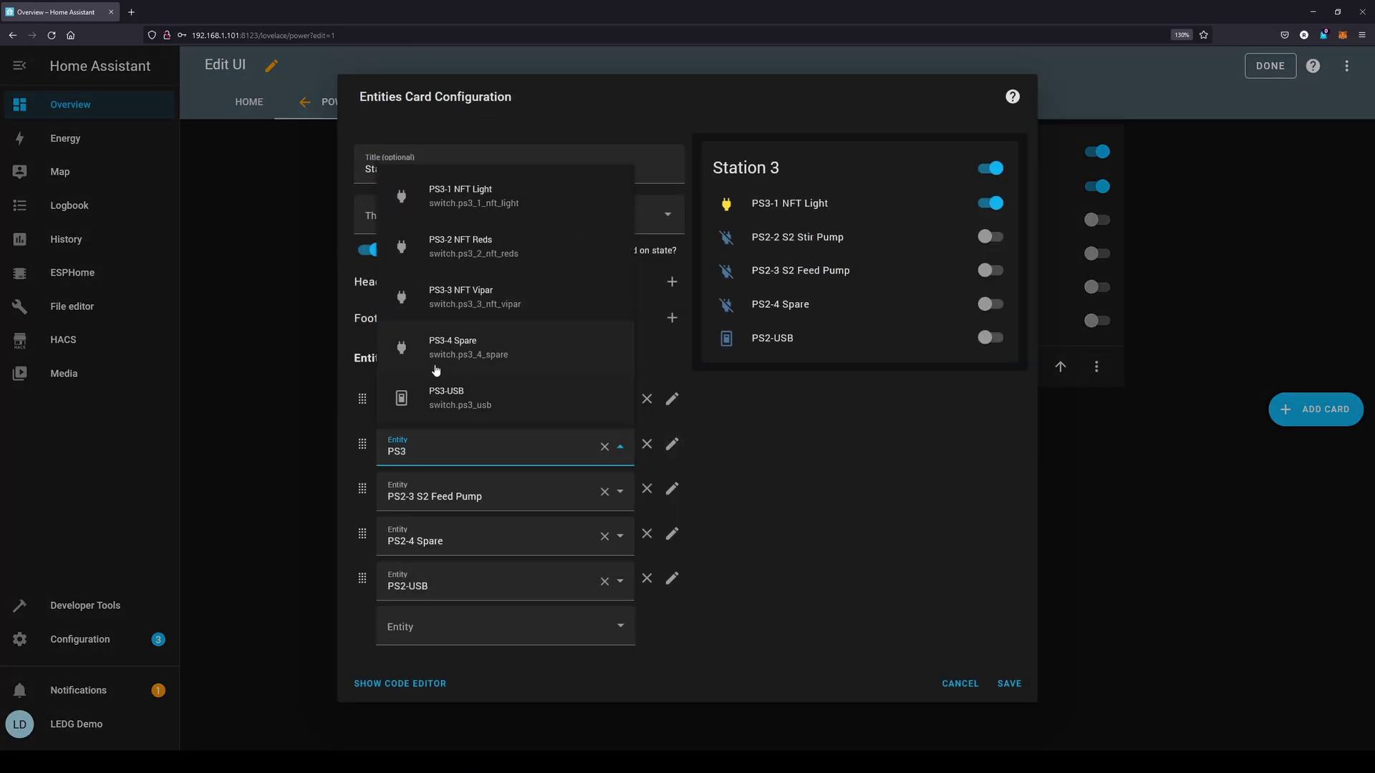
click(460, 239)
drag(484, 496, 402, 496)
click(458, 336)
drag(445, 540, 402, 540)
text(3)
click(458, 430)
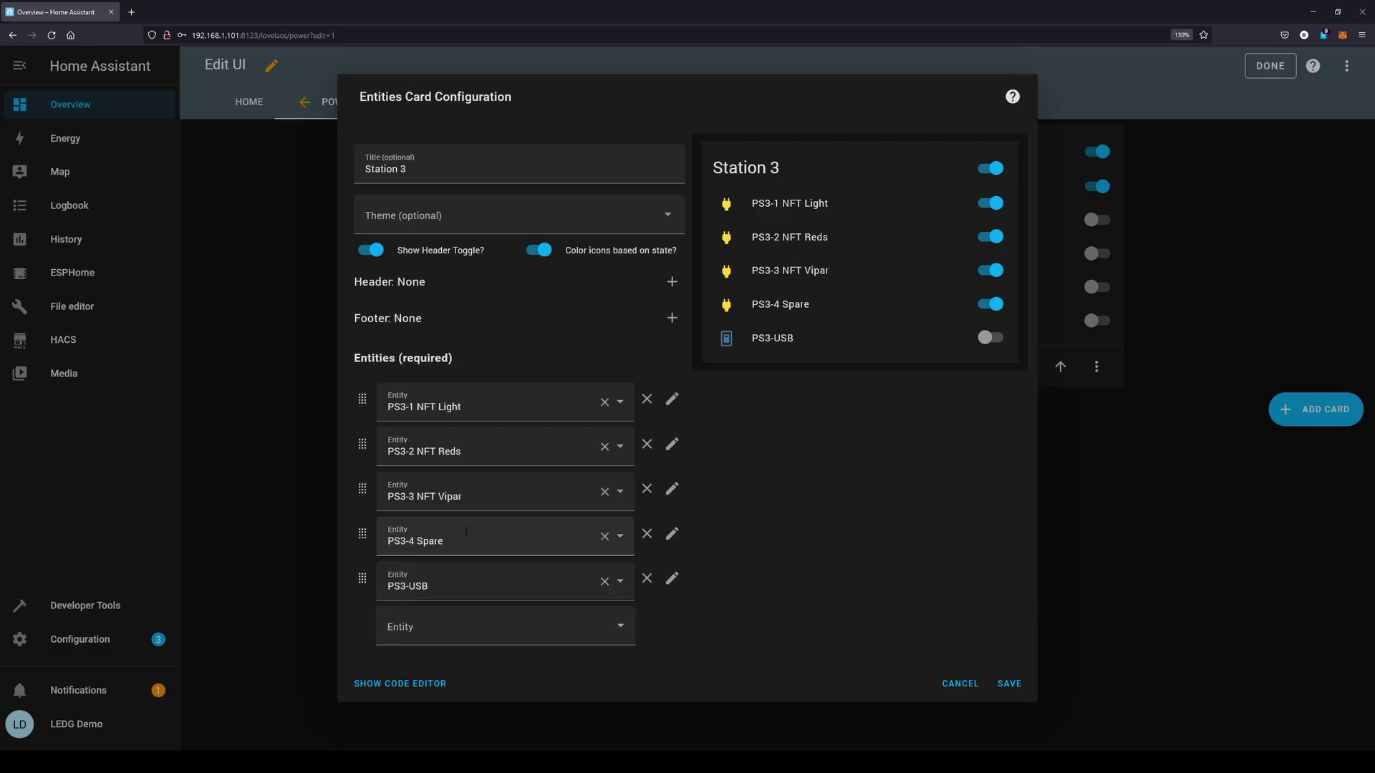
click(1009, 683)
Copy Station 3 for Station 4, setting entities PS4-1 T5 Light and PS4-2 S4 Stir Pump
click(1279, 440)
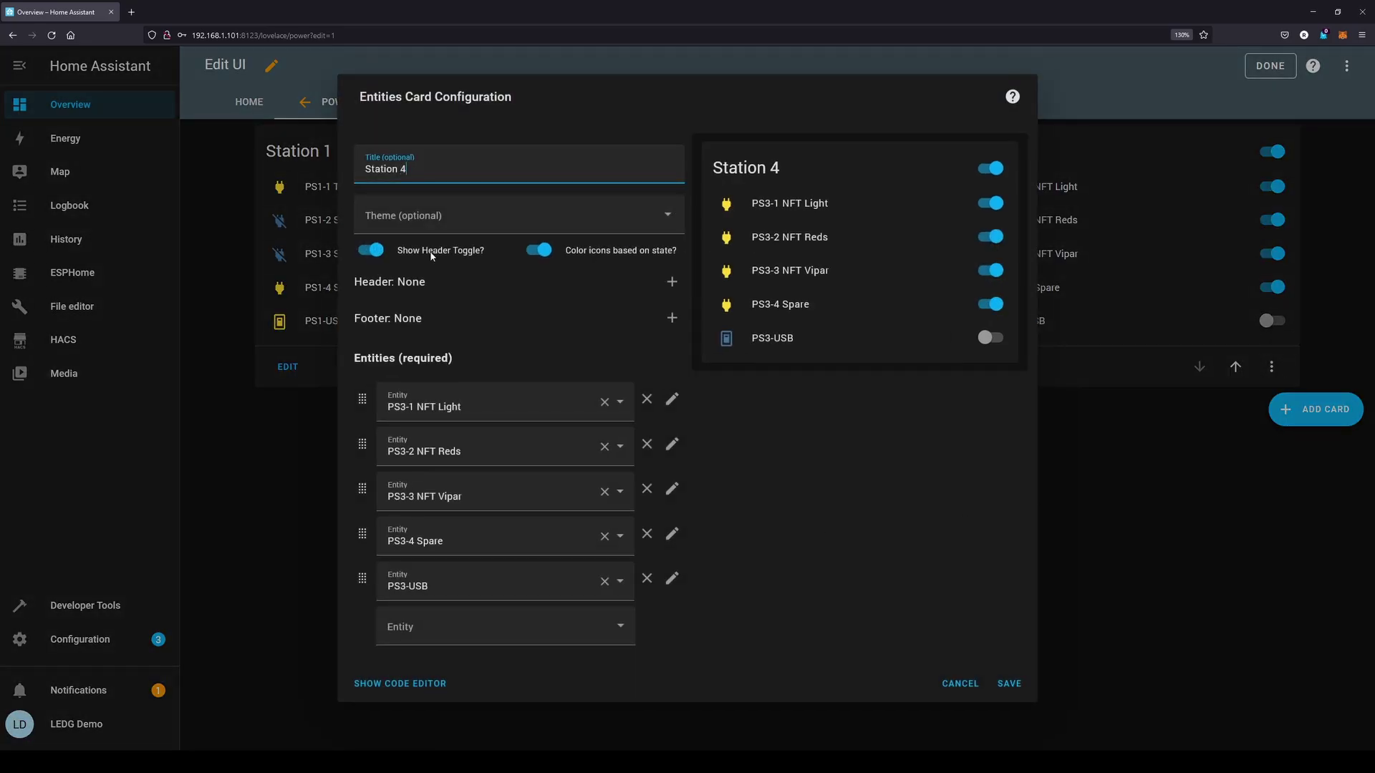
drag(491, 406, 401, 406)
text(4)
click(458, 230)
drag(491, 451, 401, 451)
text(4)
click(459, 287)
Set the remaining entities to PS4-3 S4 Feed Pump, PS4-4 Spare, PS4-USB and save Station 4
drag(491, 496, 402, 496)
text(4)
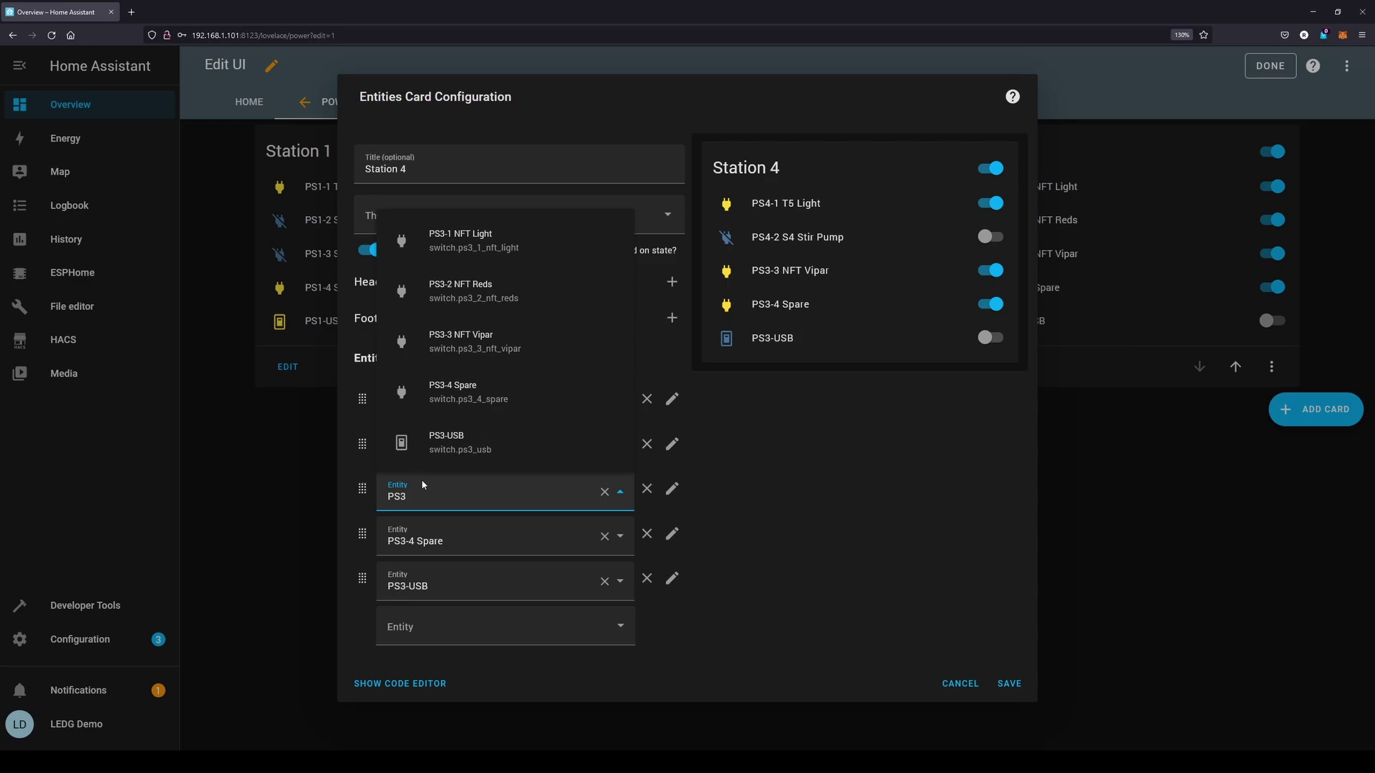
click(458, 336)
drag(445, 541, 402, 540)
text(4)
click(458, 430)
drag(429, 586, 402, 586)
text(4 Feed Pump)
click(458, 430)
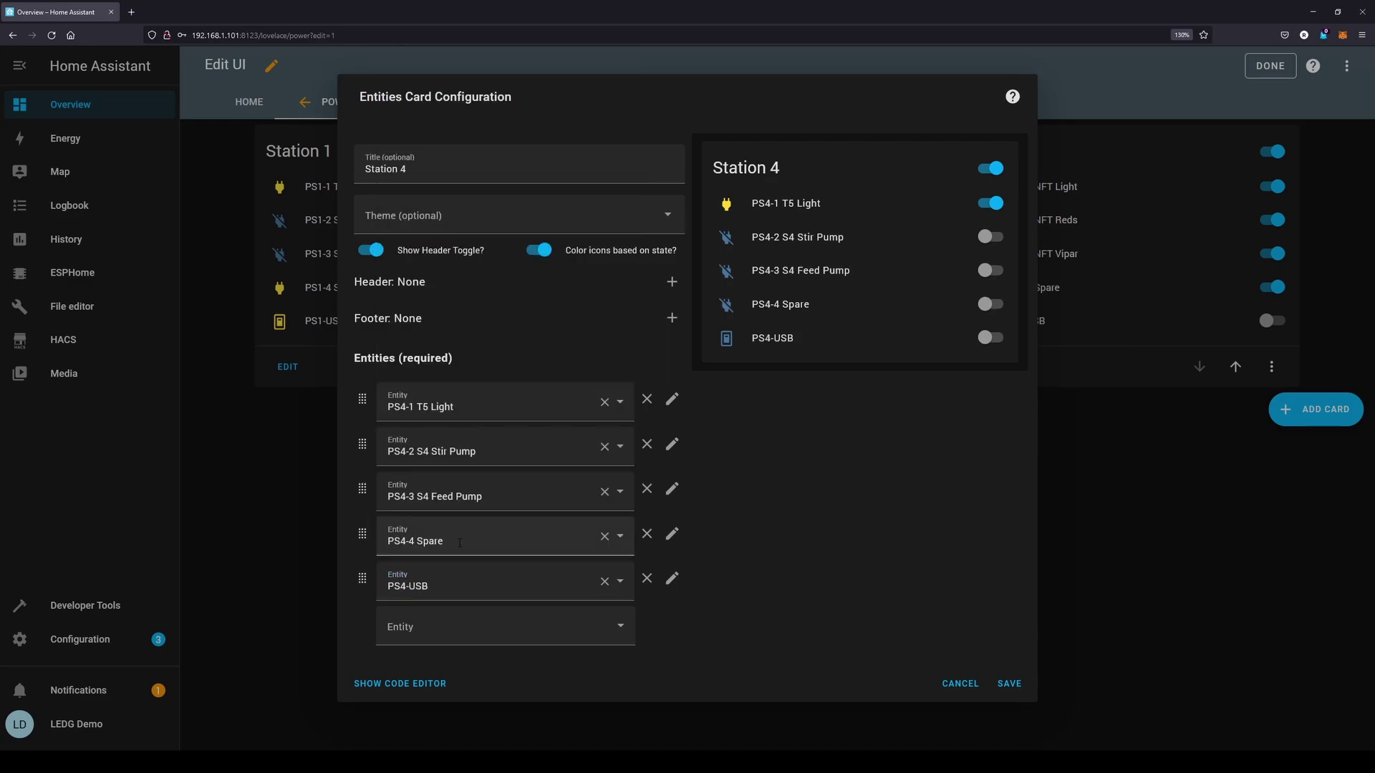
click(1008, 686)
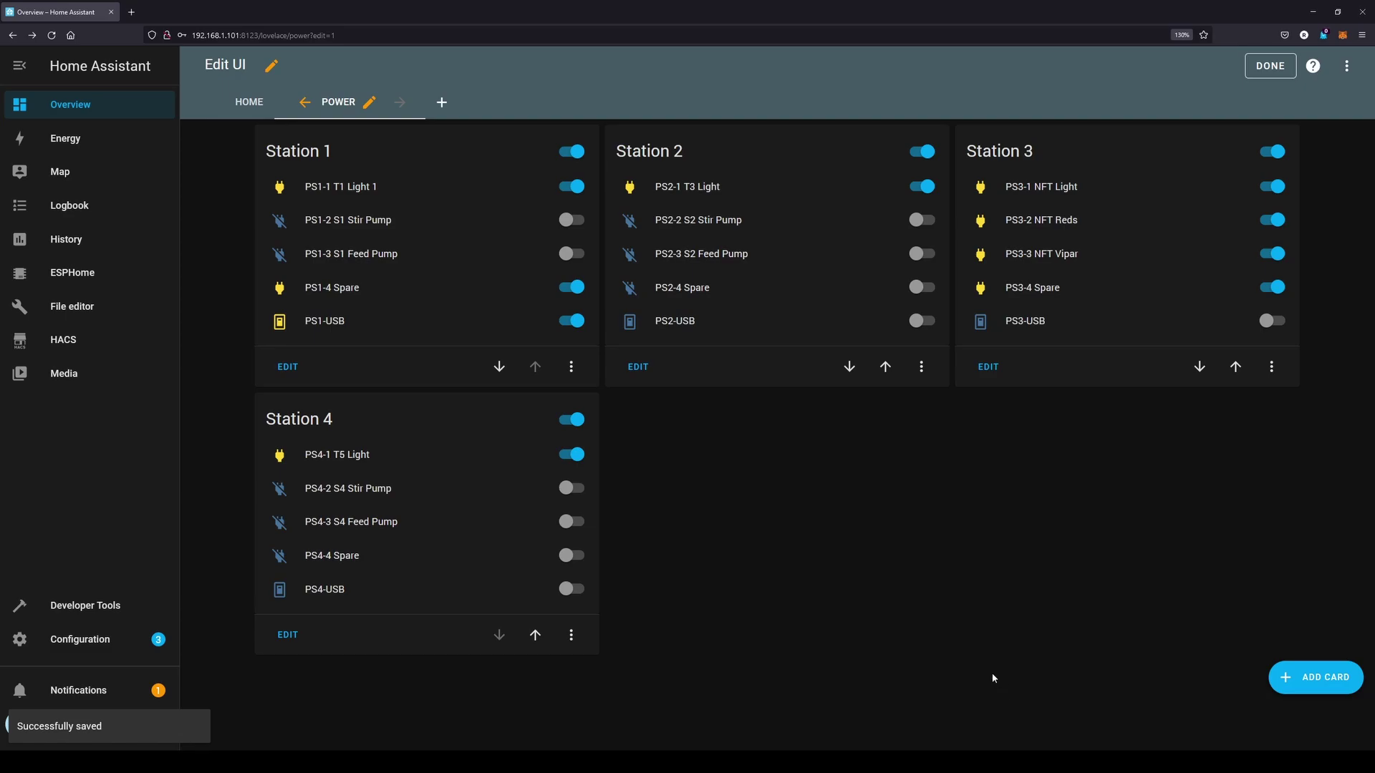
Exit dashboard edit mode, then go from the Home view back to the Power view
click(1257, 74)
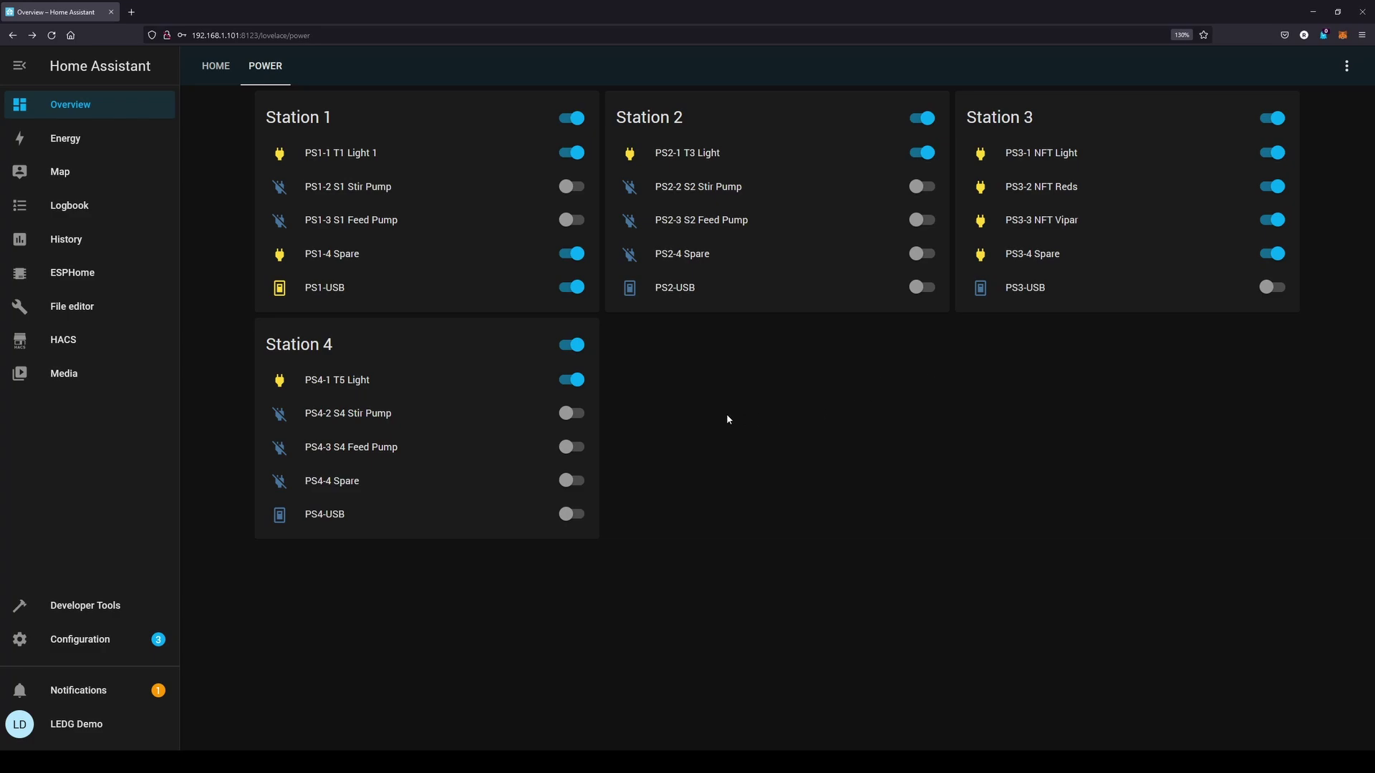
click(219, 68)
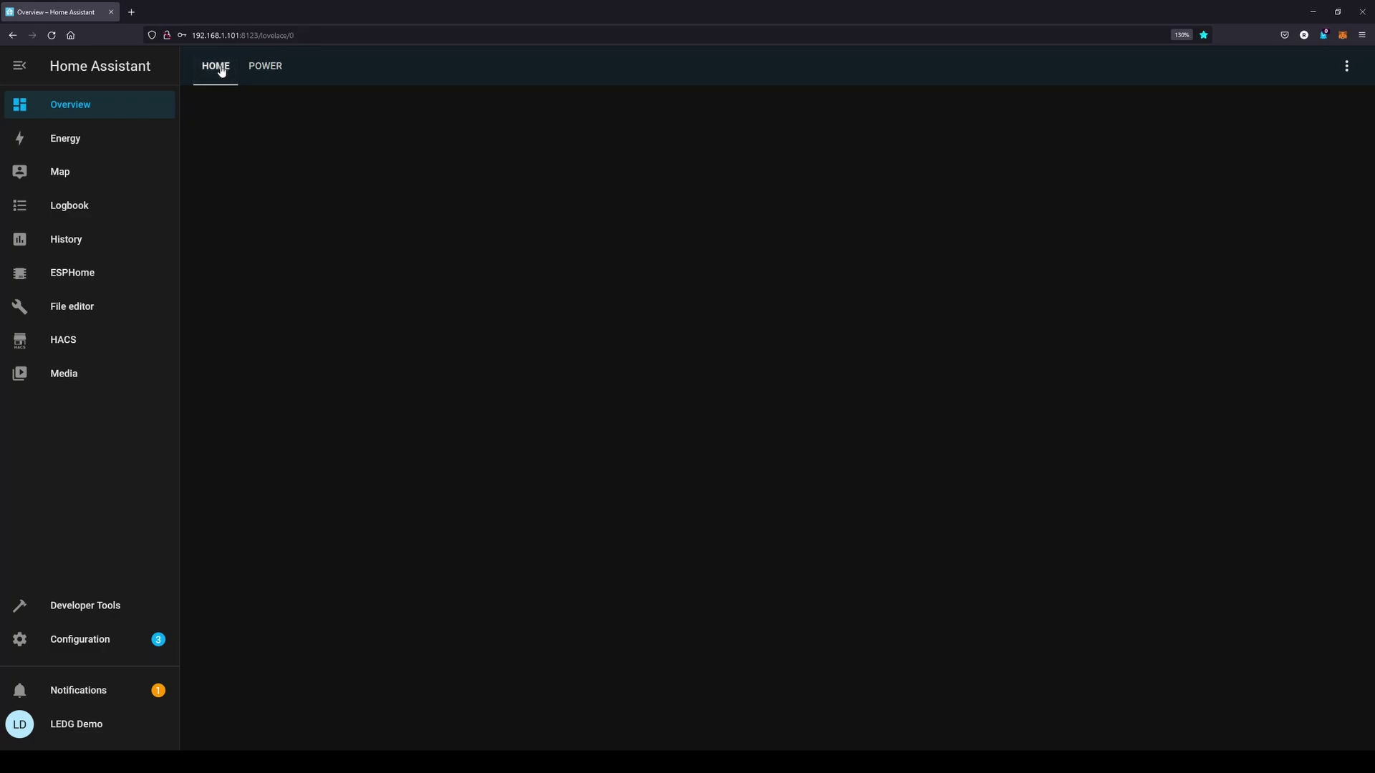
click(269, 67)
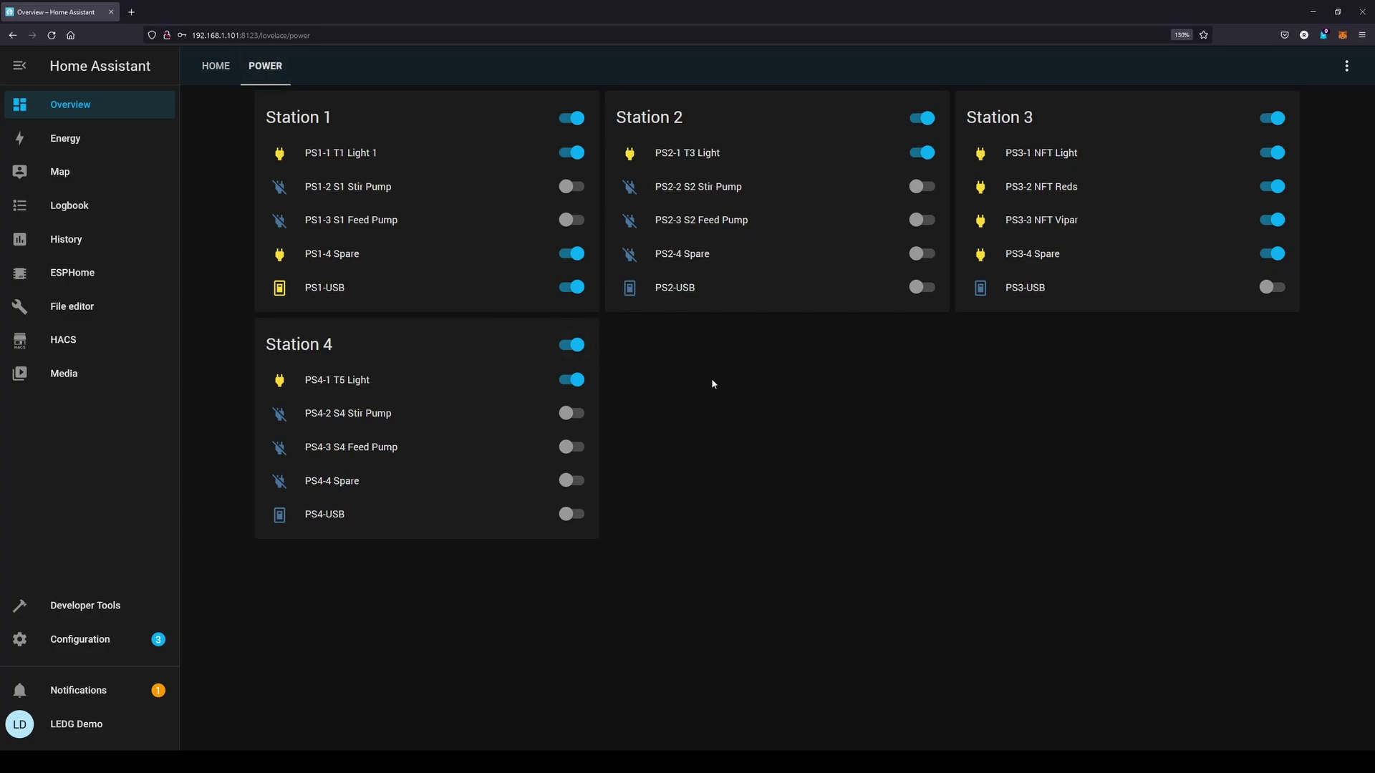